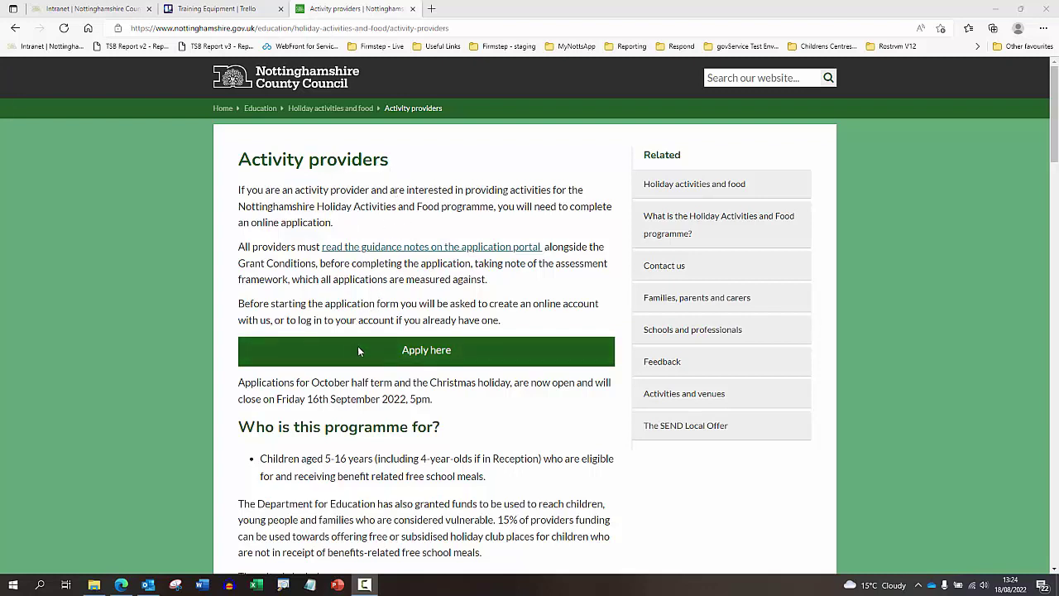
# - Start the online application and choose to log in to an existing account
pyautogui.click(424, 359)
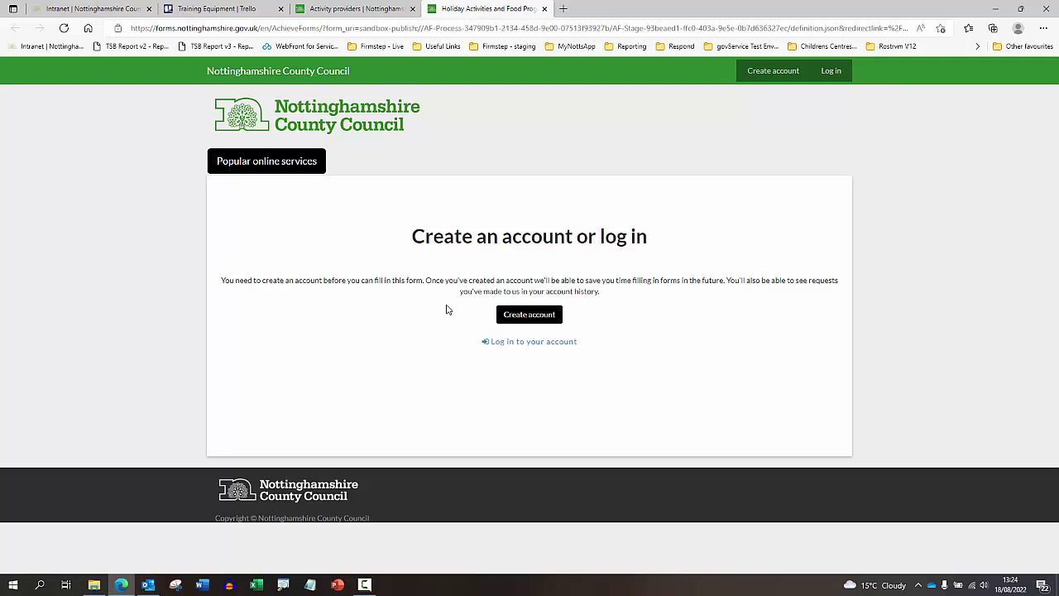
pyautogui.click(498, 351)
pyautogui.click(515, 351)
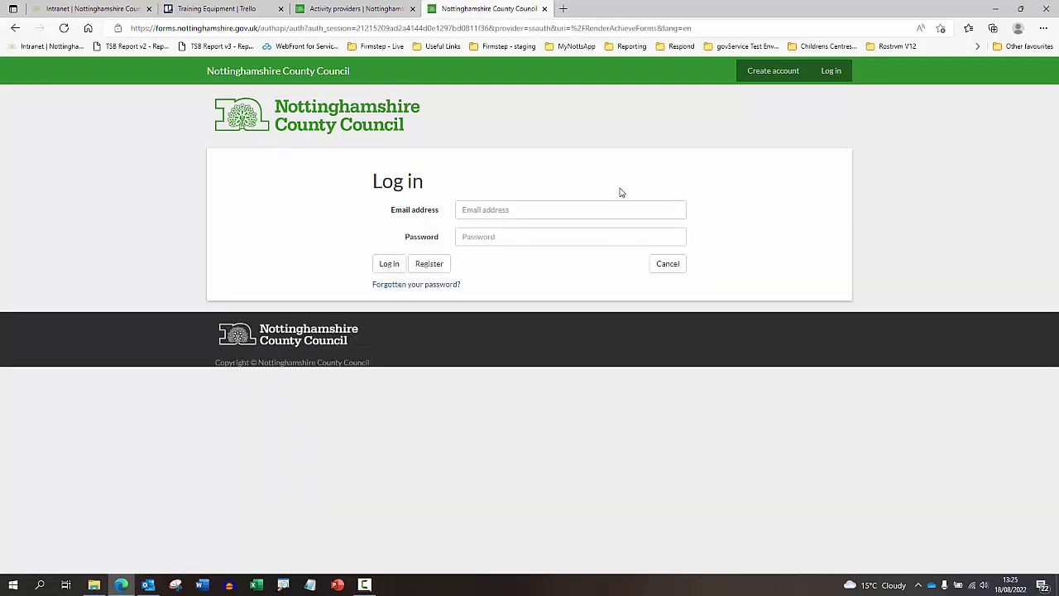
# - Log in with the saved account email address and the account password
pyautogui.click(536, 207)
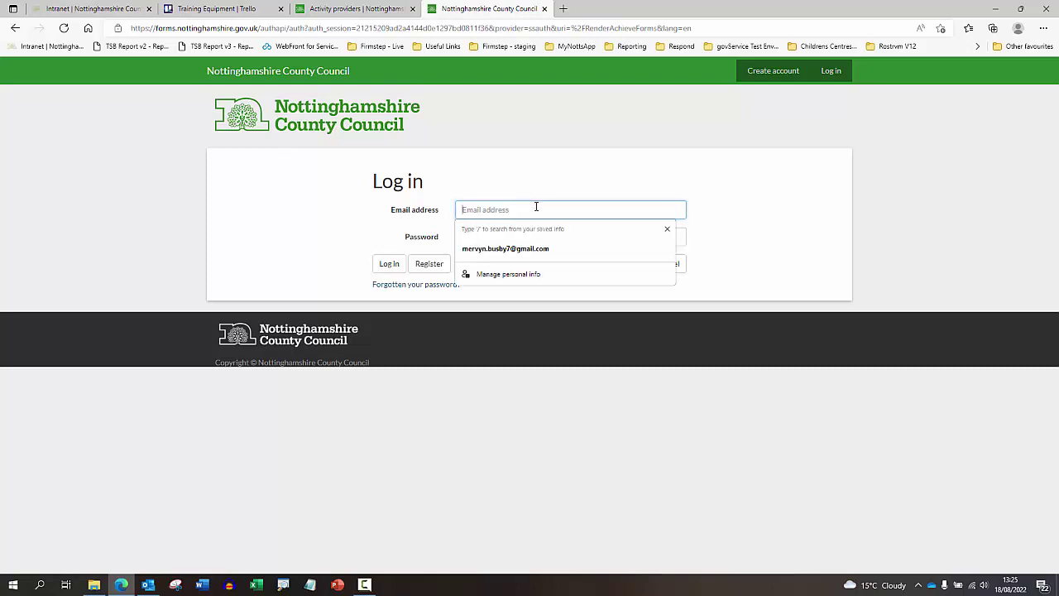
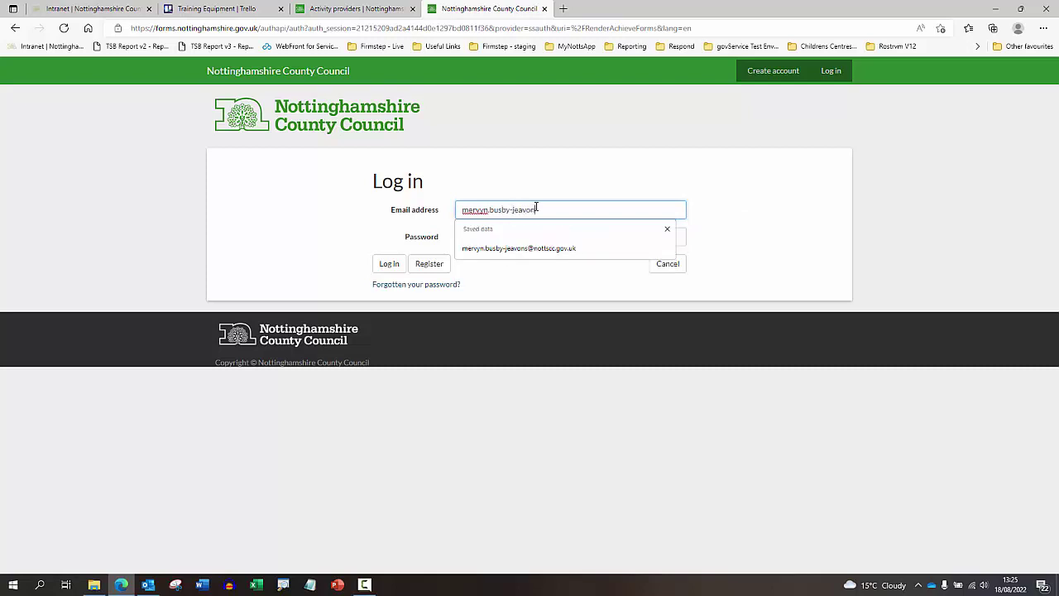
pyautogui.click(524, 250)
pyautogui.click(499, 238)
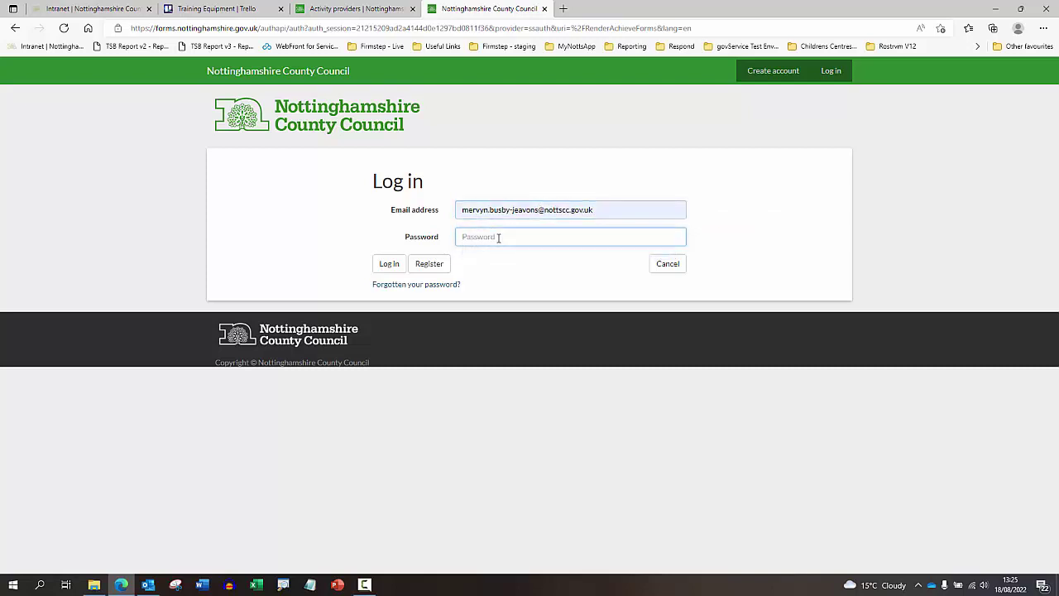
pyautogui.write('•••••••••••••')
pyautogui.press('Return')
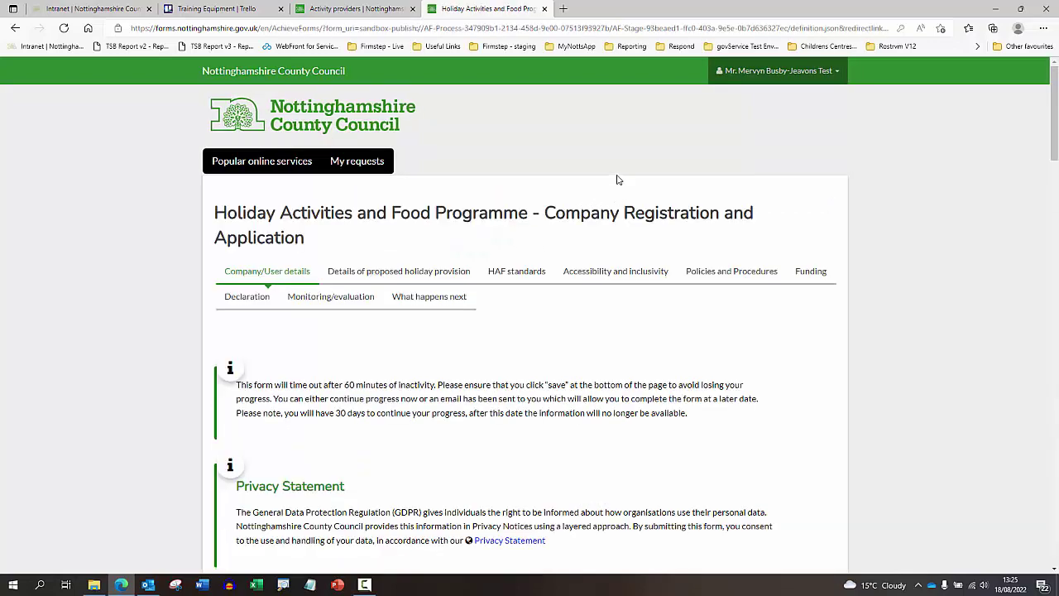
pyautogui.scroll(-1, 386, 240)
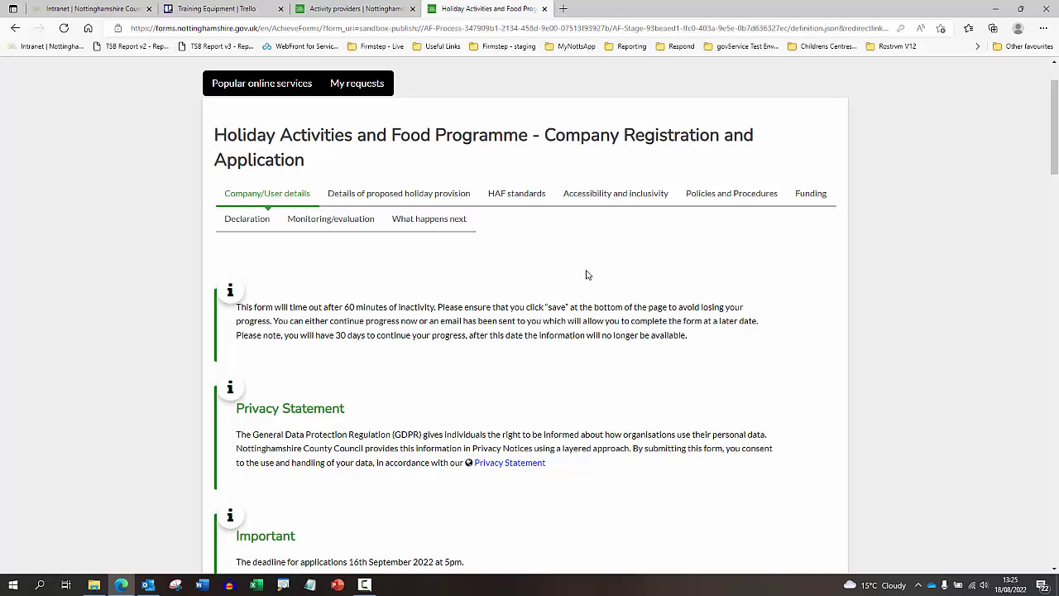
pyautogui.scroll(-1, 586, 272)
pyautogui.scroll(1, 587, 275)
pyautogui.scroll(-4, 622, 291)
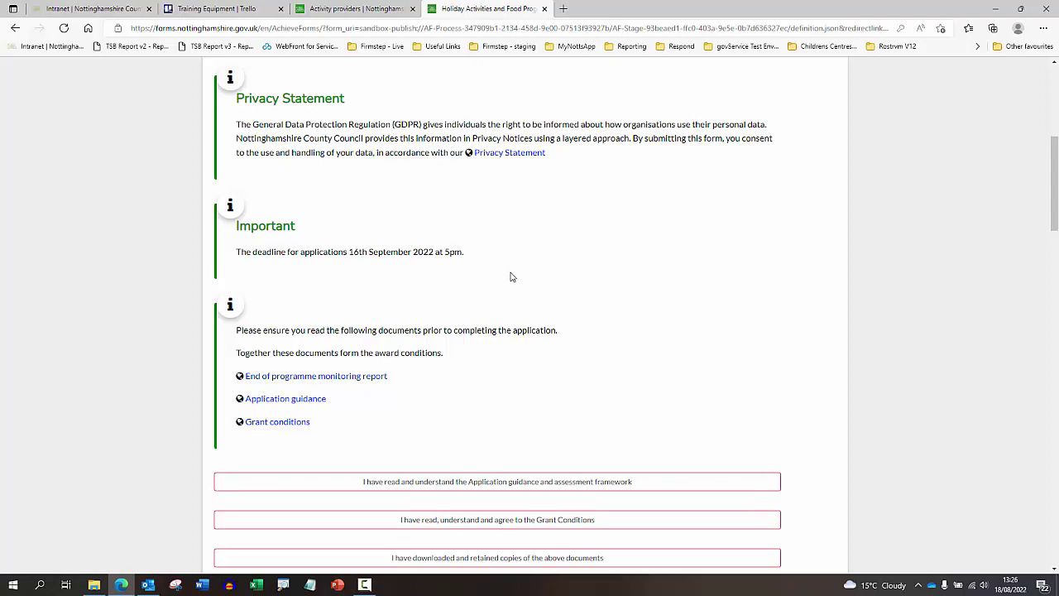
pyautogui.scroll(-2, 509, 276)
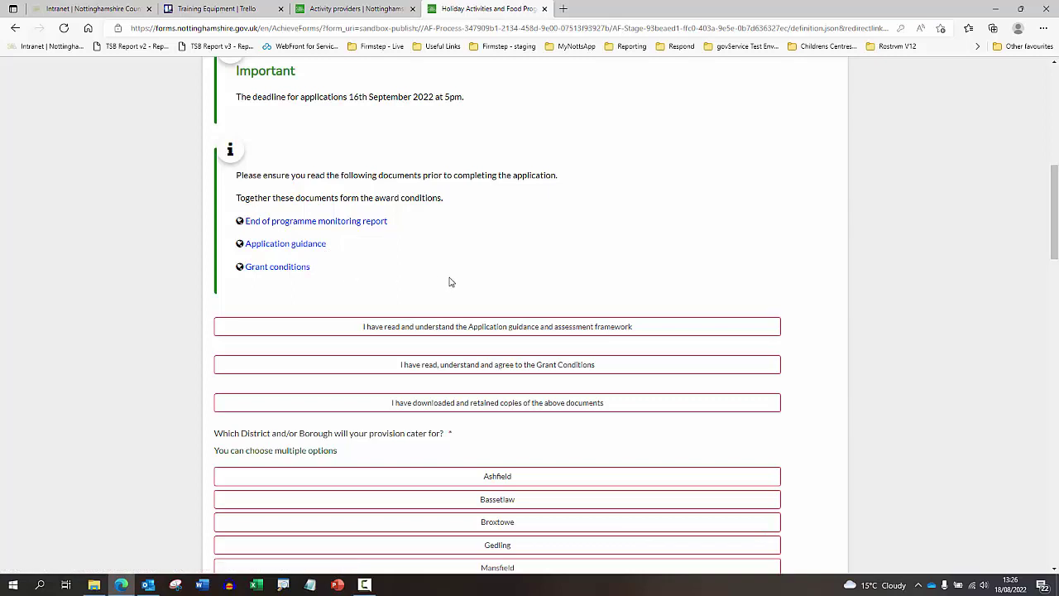
pyautogui.scroll(-1, 457, 276)
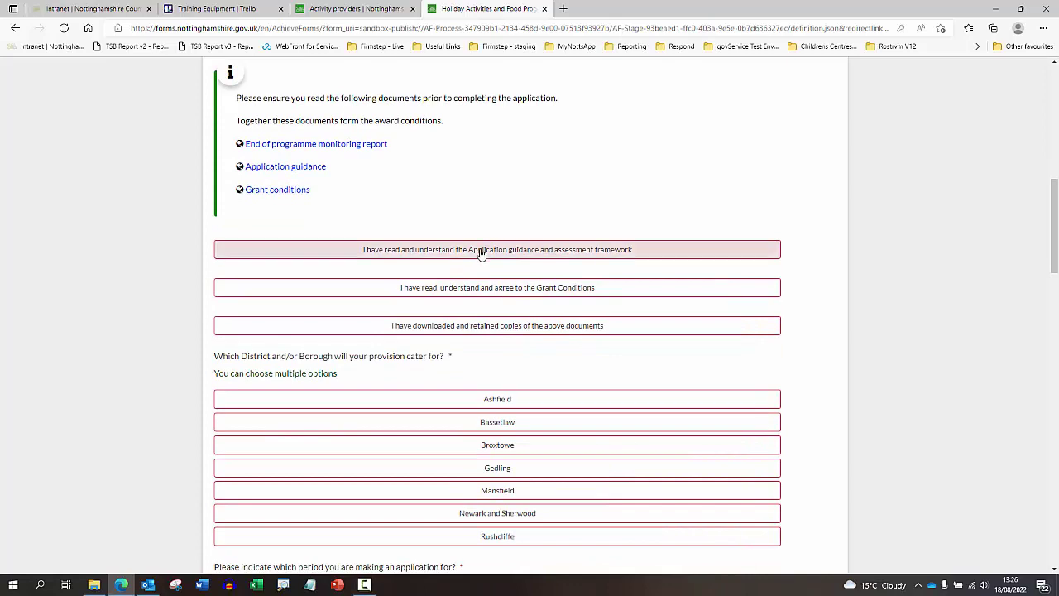
# - Accept the three declarations, then choose Ashfield as the district and the Summer period
pyautogui.click(479, 252)
pyautogui.click(473, 286)
pyautogui.click(469, 325)
pyautogui.scroll(-1, 487, 312)
pyautogui.scroll(-1, 487, 313)
pyautogui.click(473, 244)
pyautogui.scroll(-2, 477, 272)
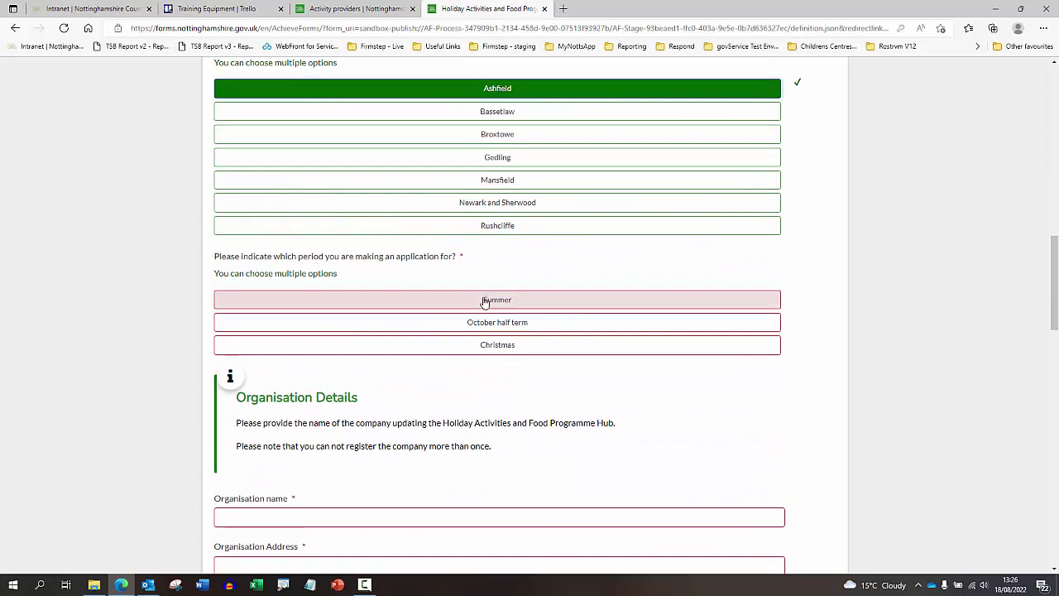
pyautogui.click(488, 302)
# - Enter 'test' as the organisation name and address, and fill in its postcode
pyautogui.scroll(-3, 488, 304)
pyautogui.click(467, 285)
pyautogui.write('test')
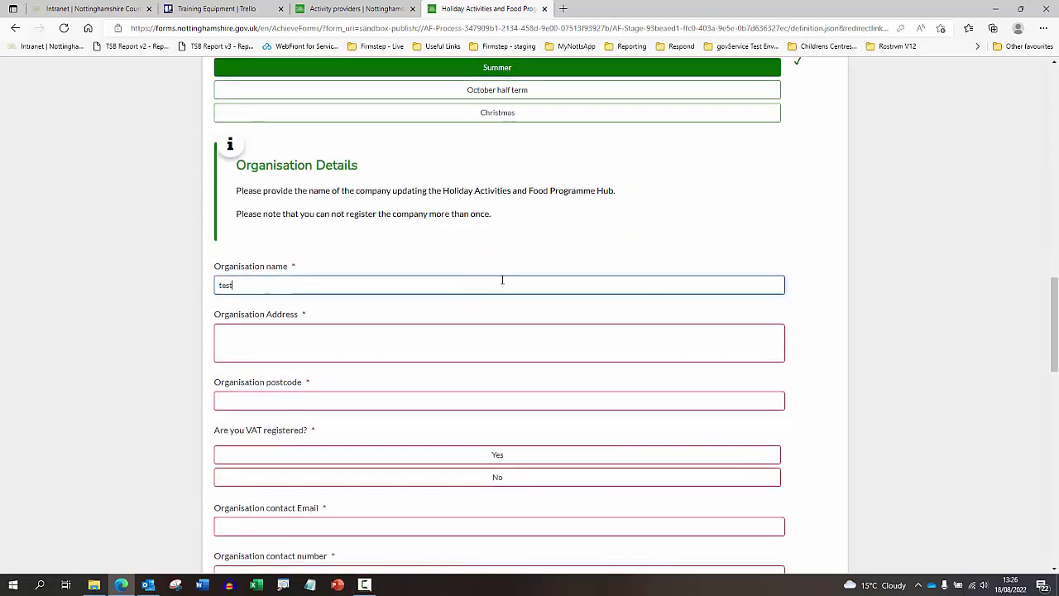
pyautogui.press('Tab')
pyautogui.write('test')
pyautogui.press('Tab')
pyautogui.write('ng15 0dr')
# - Mark the organisation as not VAT registered and add its contact email and two phone numbers
pyautogui.scroll(-2, 484, 392)
pyautogui.click(489, 329)
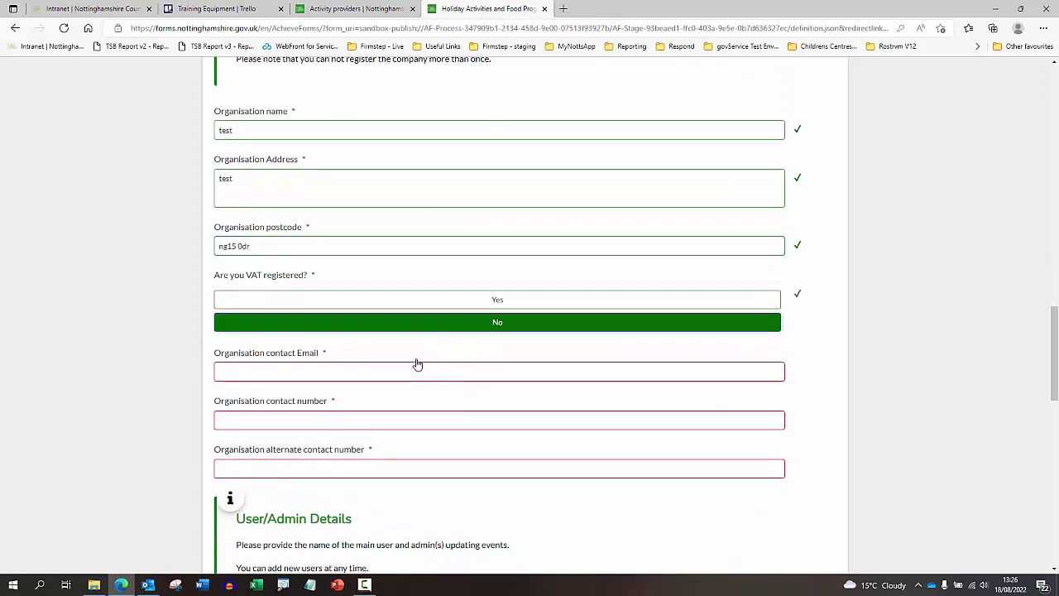
pyautogui.click(415, 366)
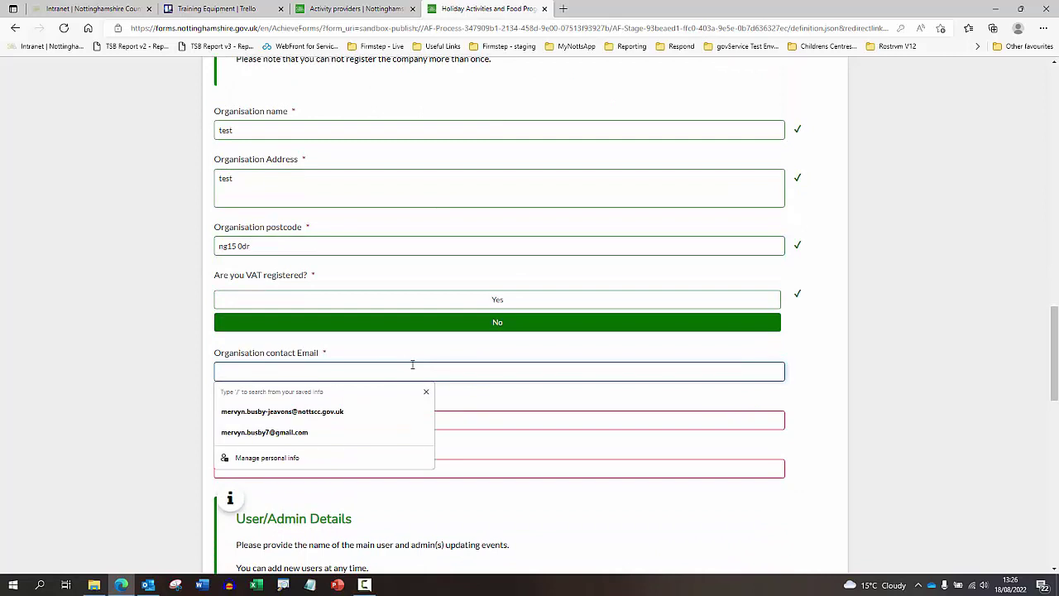
pyautogui.click(297, 408)
pyautogui.click(289, 423)
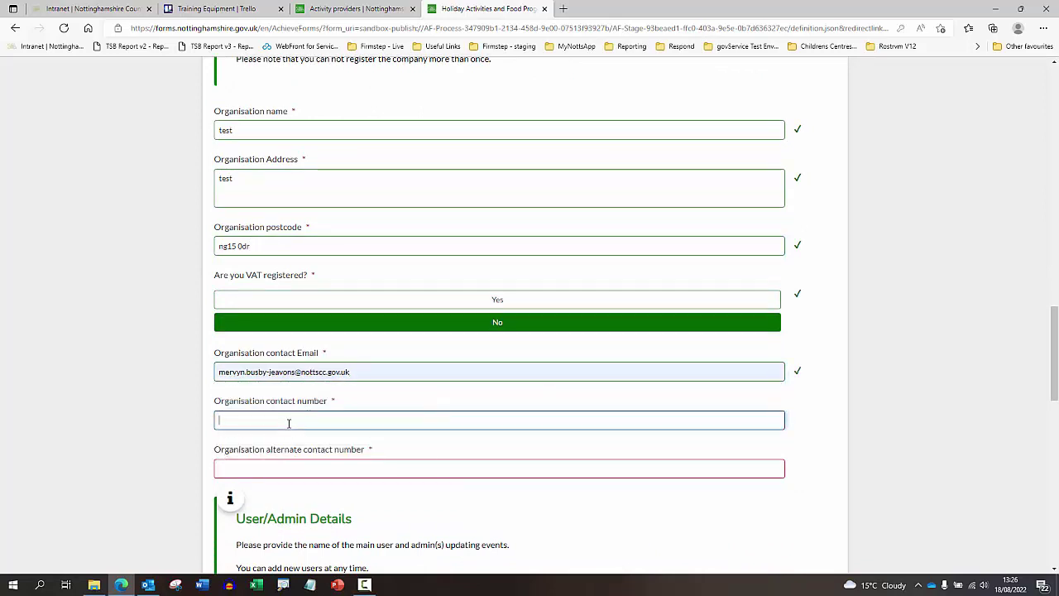
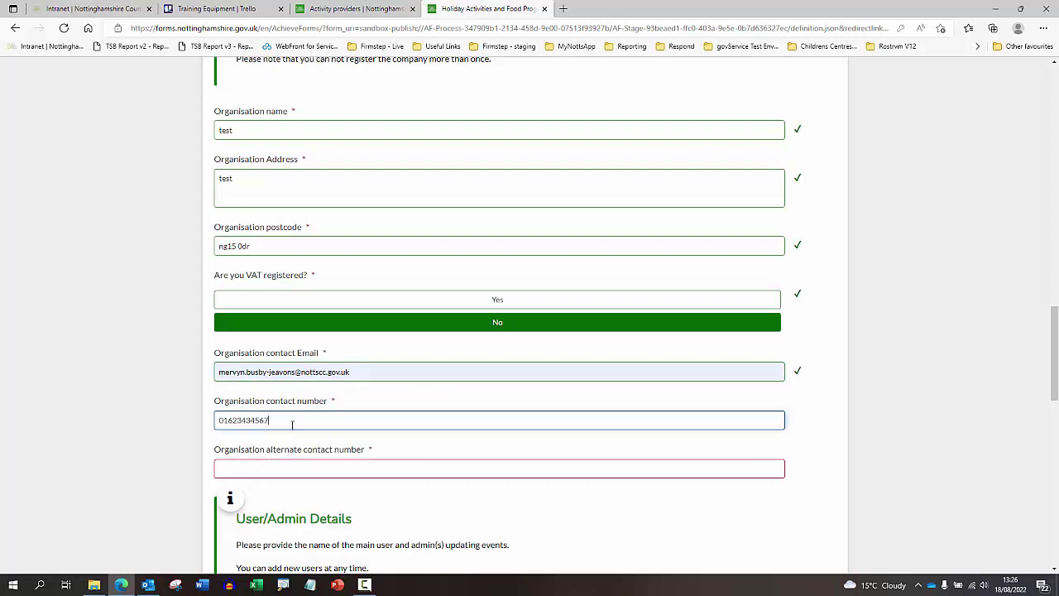
pyautogui.click(286, 467)
pyautogui.write('012345')
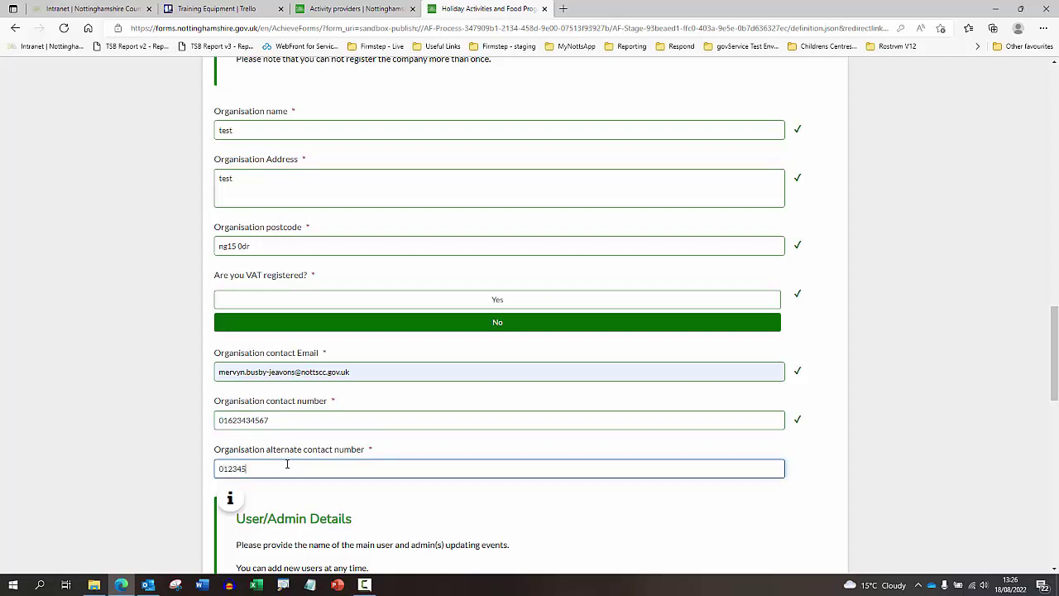
pyautogui.write('6777')
pyautogui.scroll(-3, 287, 464)
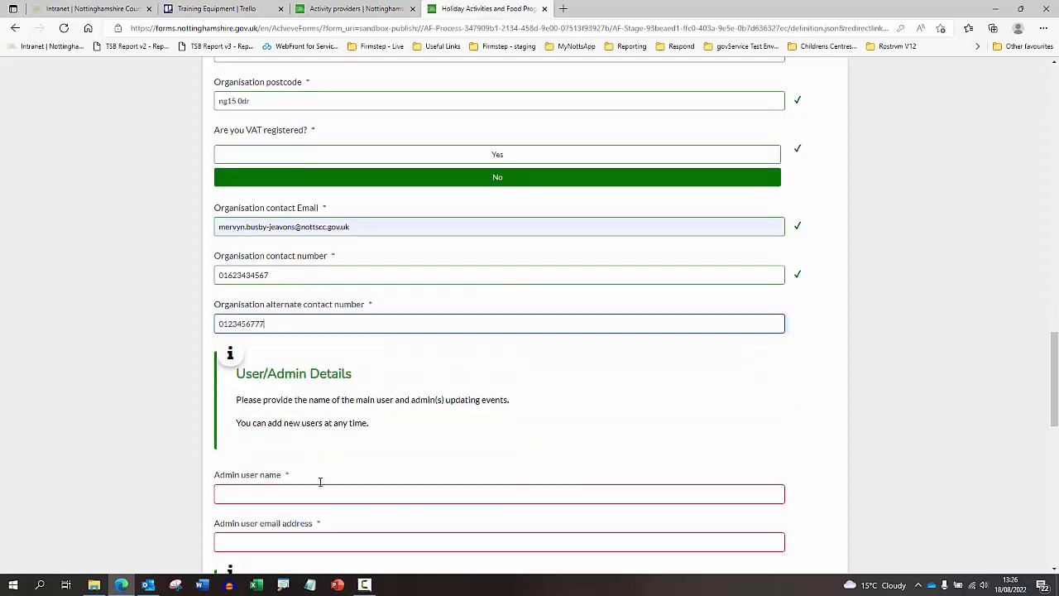
# - Enter the admin user's name and email address
pyautogui.click(313, 406)
pyautogui.scroll(-2, 355, 407)
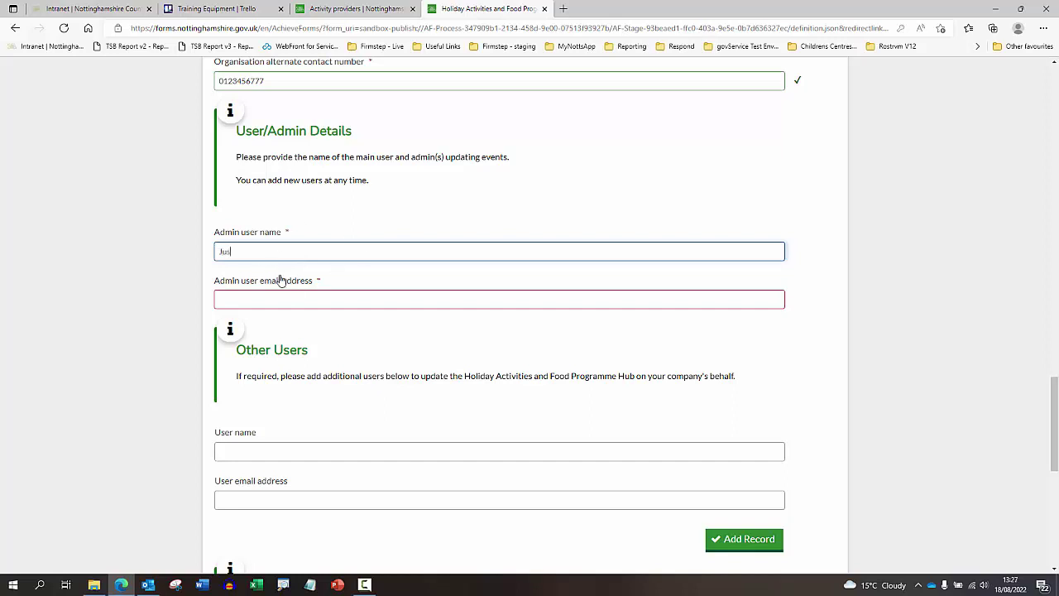
pyautogui.write('ine Test')
pyautogui.press('Tab')
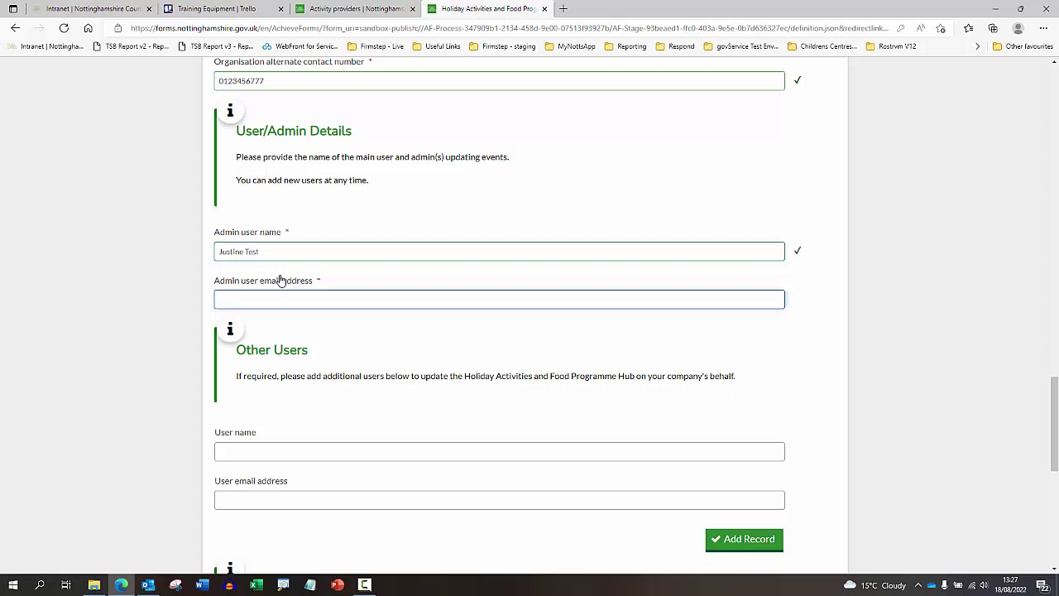
pyautogui.write('test@test.com')
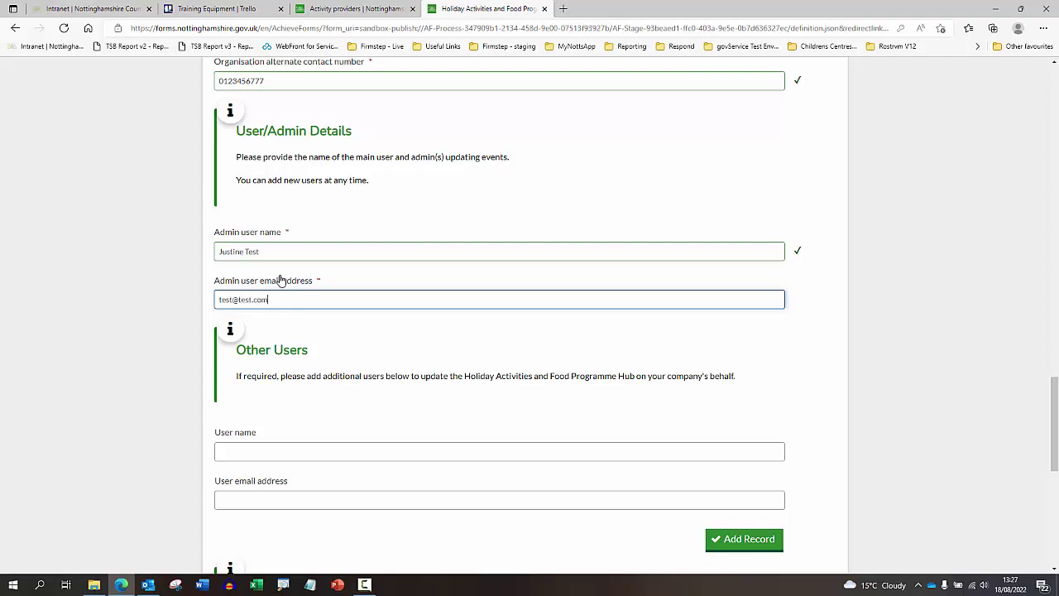
# - Answer the previous experience question with 'Test' and the latest inspection question with 'test'
pyautogui.scroll(-4, 367, 350)
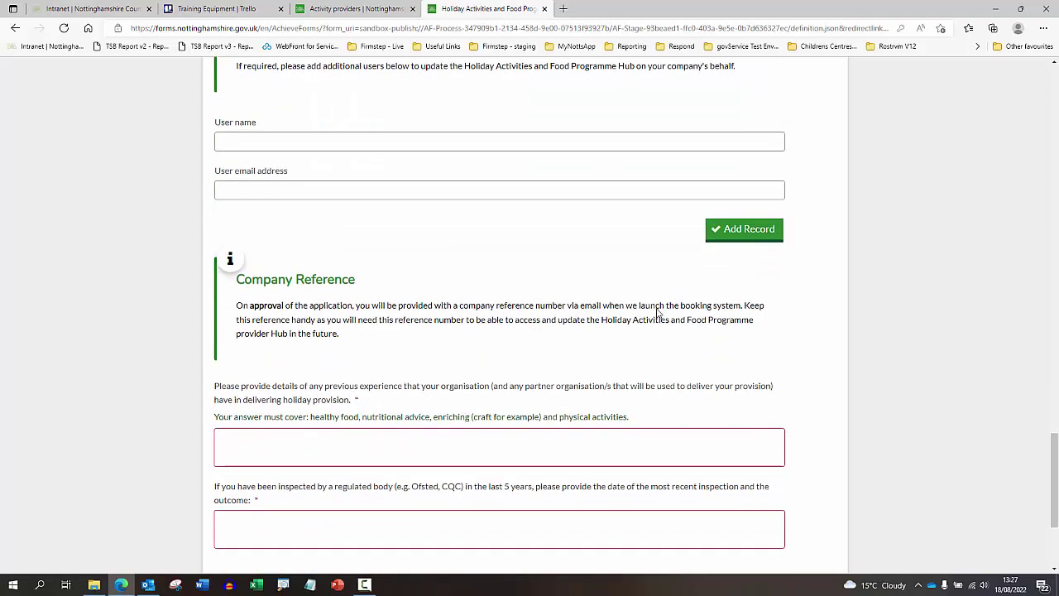
pyautogui.scroll(-2, 659, 312)
pyautogui.click(440, 285)
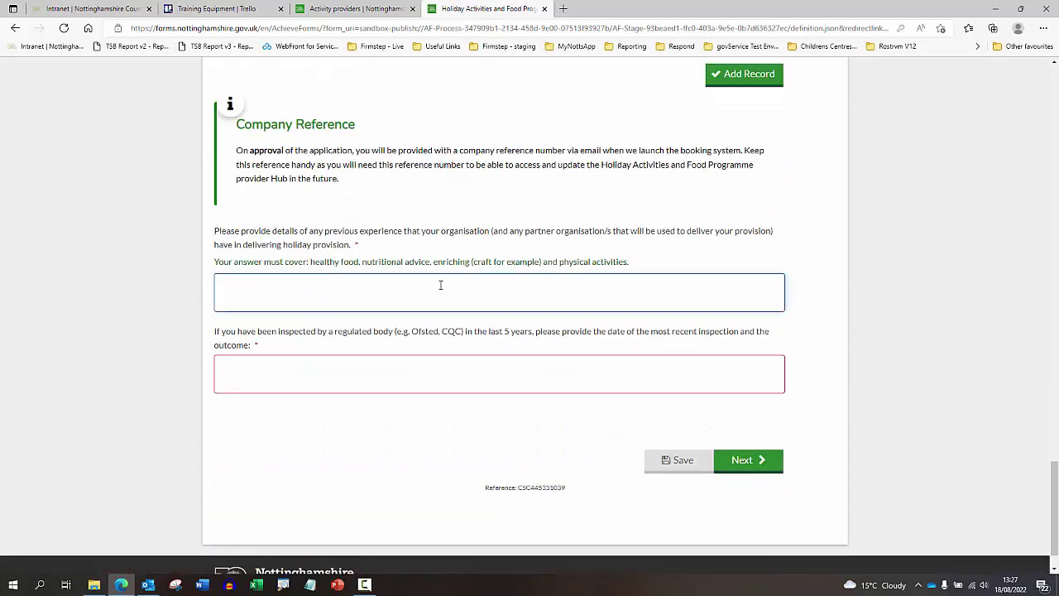
pyautogui.write('Test')
pyautogui.click(346, 359)
pyautogui.write('test')
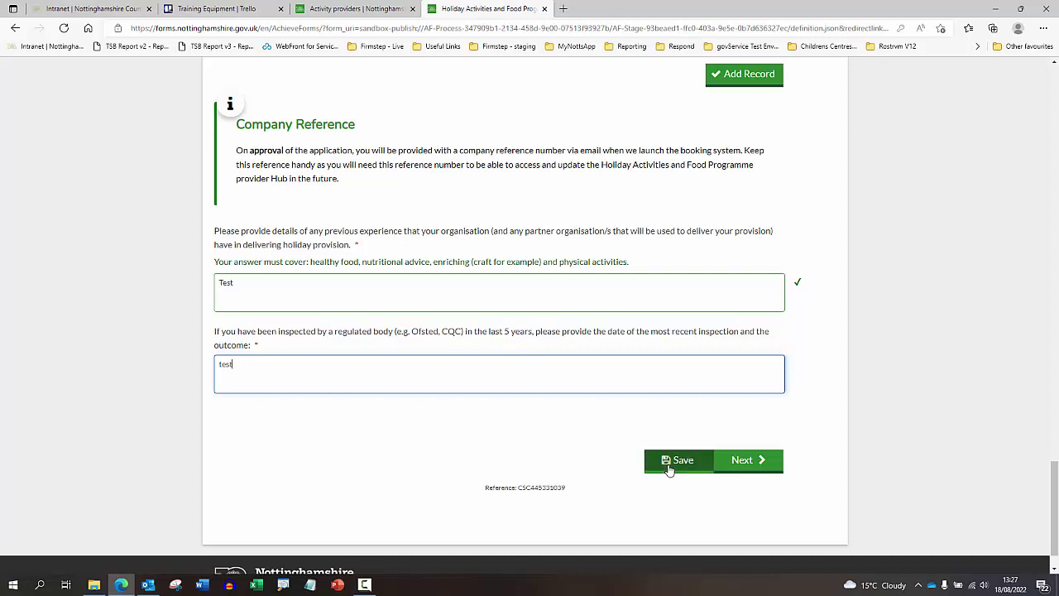
# - On the next section, answer the holiday provision and school targeting questions with 'Test' and 'test'
pyautogui.click(751, 467)
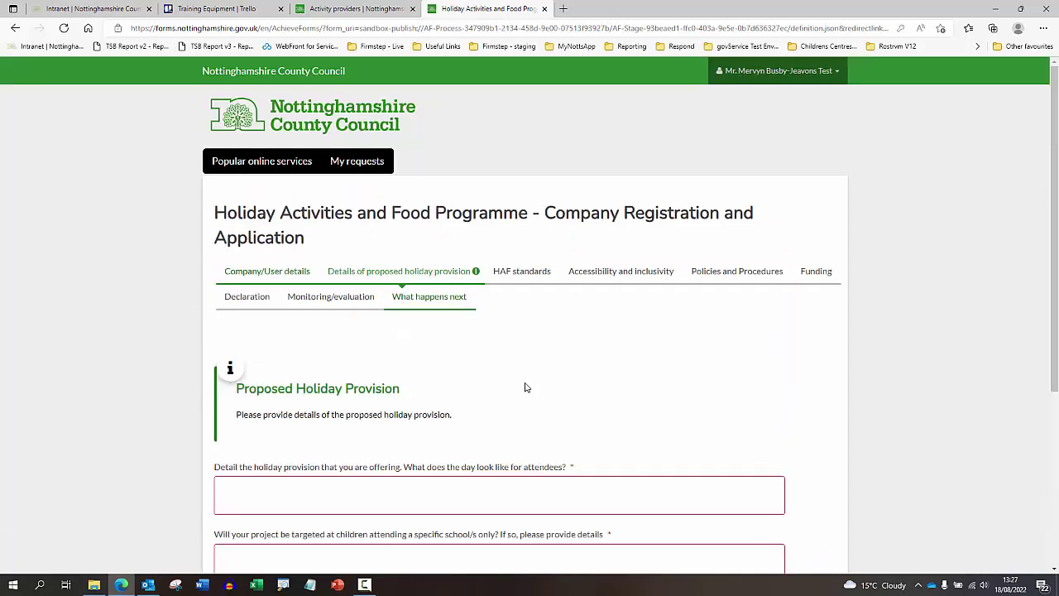
pyautogui.scroll(-1, 529, 377)
pyautogui.scroll(-2, 537, 366)
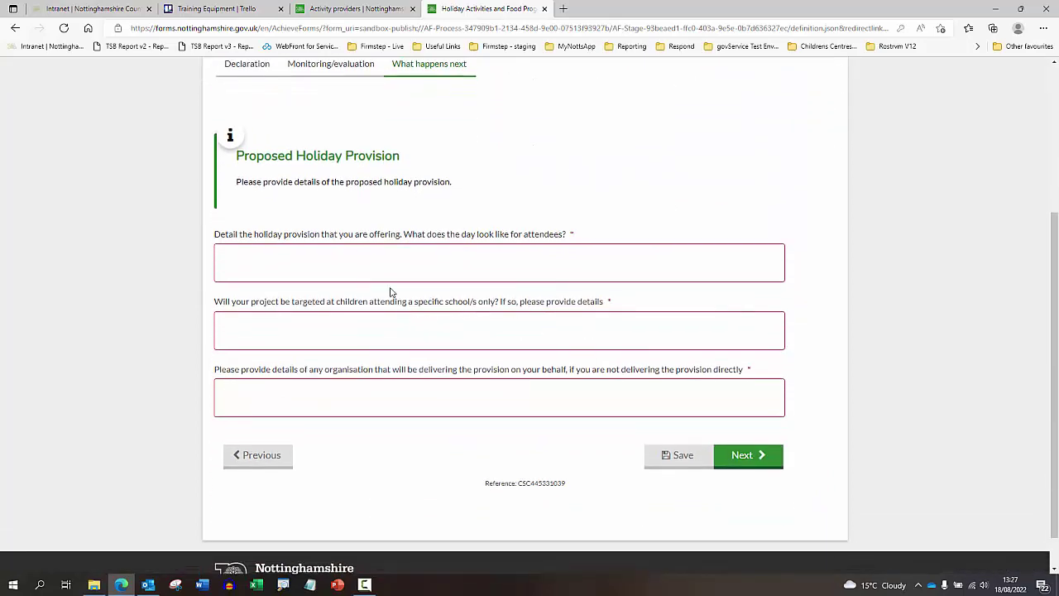
pyautogui.click(404, 268)
pyautogui.write('Test')
pyautogui.press('Tab')
pyautogui.write('test')
pyautogui.press('Tab')
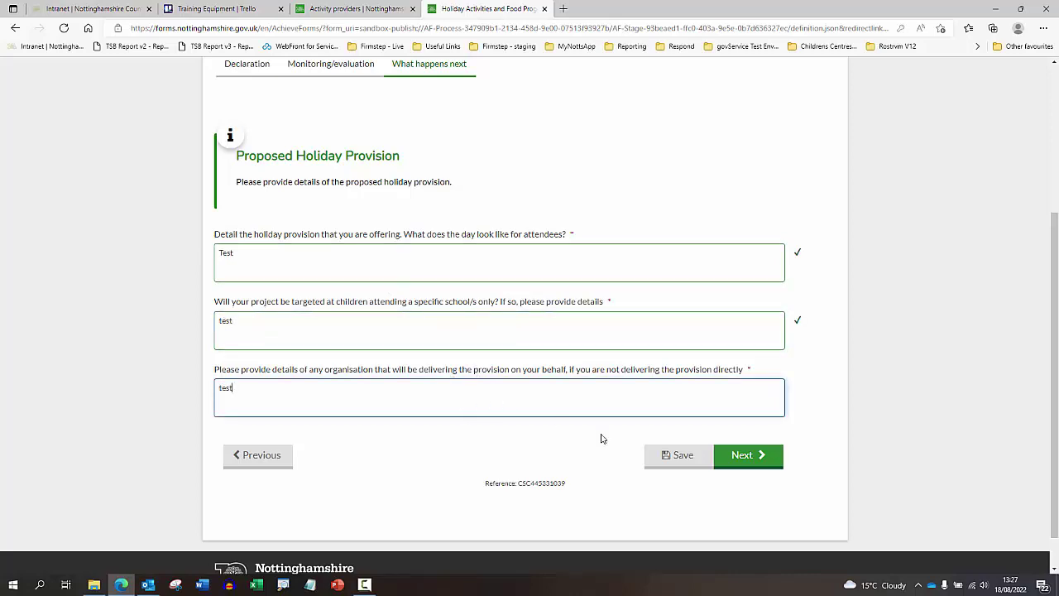
# - On the following page, answer the partner schools question with 'Test'
pyautogui.click(748, 463)
pyautogui.scroll(-3, 711, 444)
pyautogui.click(400, 284)
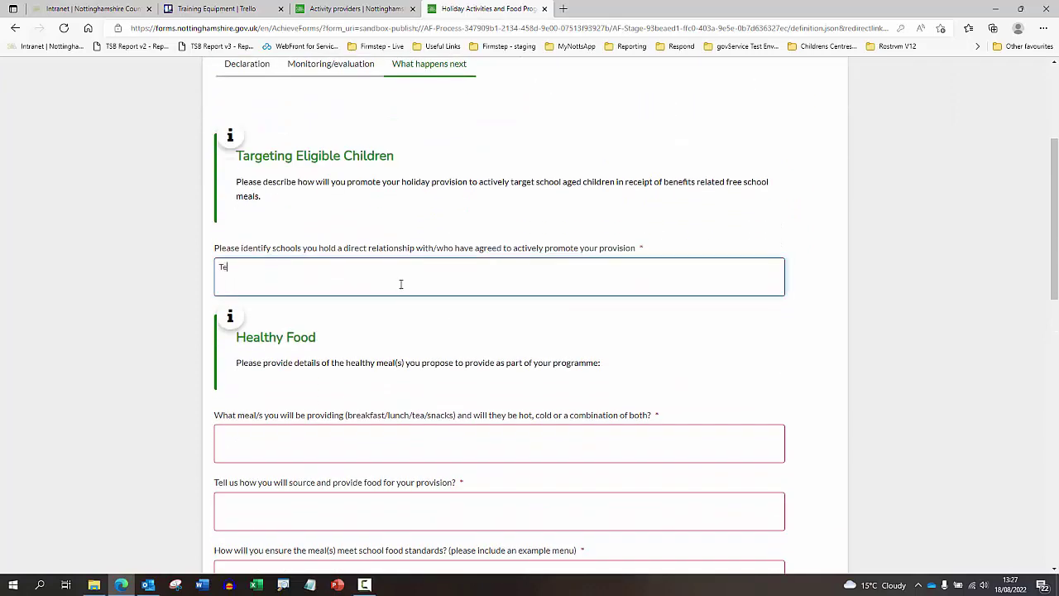
pyautogui.write('Test')
pyautogui.scroll(-2, 400, 296)
# - Answer the meals, food sourcing and dietary needs questions with 'Test' and 'test'
pyautogui.click(315, 276)
pyautogui.write('Test')
pyautogui.press('Tab')
pyautogui.write('test')
pyautogui.press('Tab')
pyautogui.write('test')
pyautogui.press('Tab')
pyautogui.write('test')
pyautogui.press('Tab')
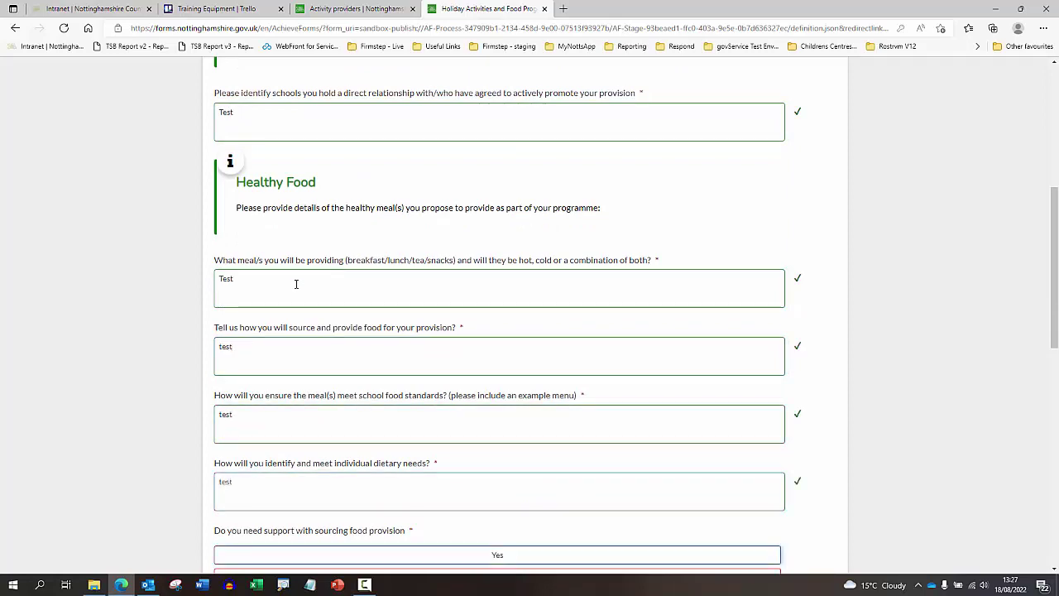
# - Choose Yes for needing food sourcing support
pyautogui.scroll(-3, 298, 278)
pyautogui.click(437, 322)
pyautogui.scroll(-2, 437, 323)
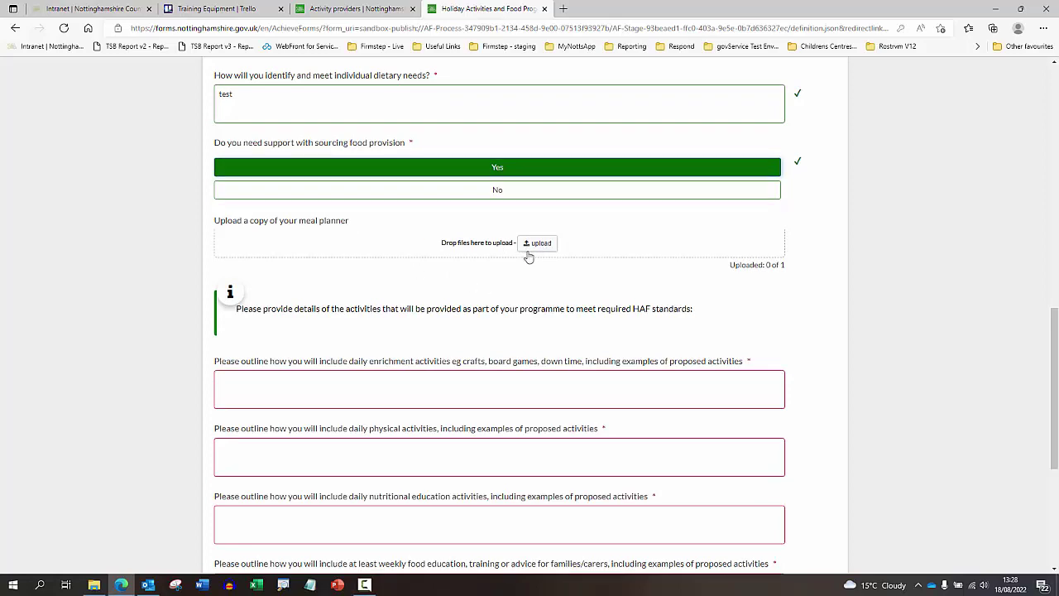
pyautogui.scroll(-2, 413, 235)
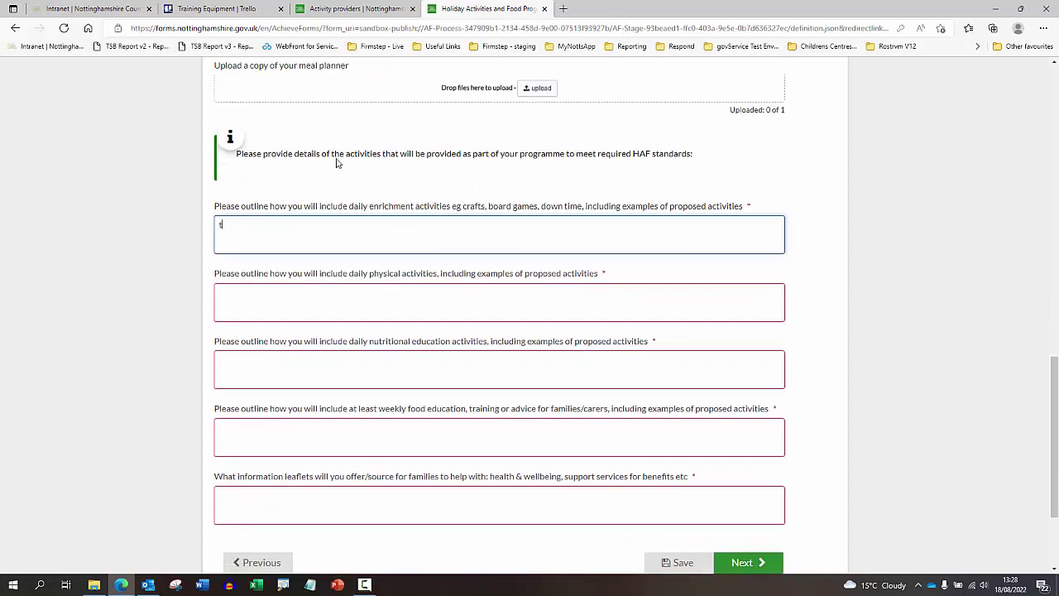
# - Fill the physical activity, nutritional education, weekly food education and leaflet answers with 'test'
pyautogui.write('test')
pyautogui.press('Tab')
pyautogui.write('test')
pyautogui.press('Tab')
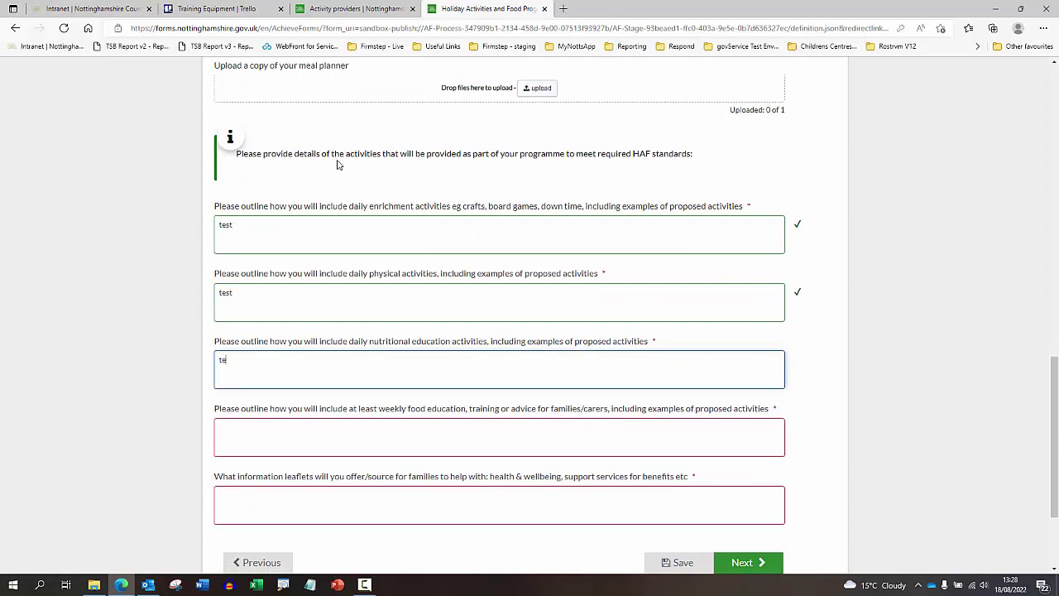
pyautogui.write('test')
pyautogui.press('Tab')
pyautogui.write('test')
pyautogui.press('Tab')
pyautogui.write('test')
pyautogui.scroll(-3, 428, 182)
# - On the Accessibility and Inclusivity page, answer the first questions 'Test', 'test', 'test' and reach the 1:1 support box
pyautogui.click(736, 409)
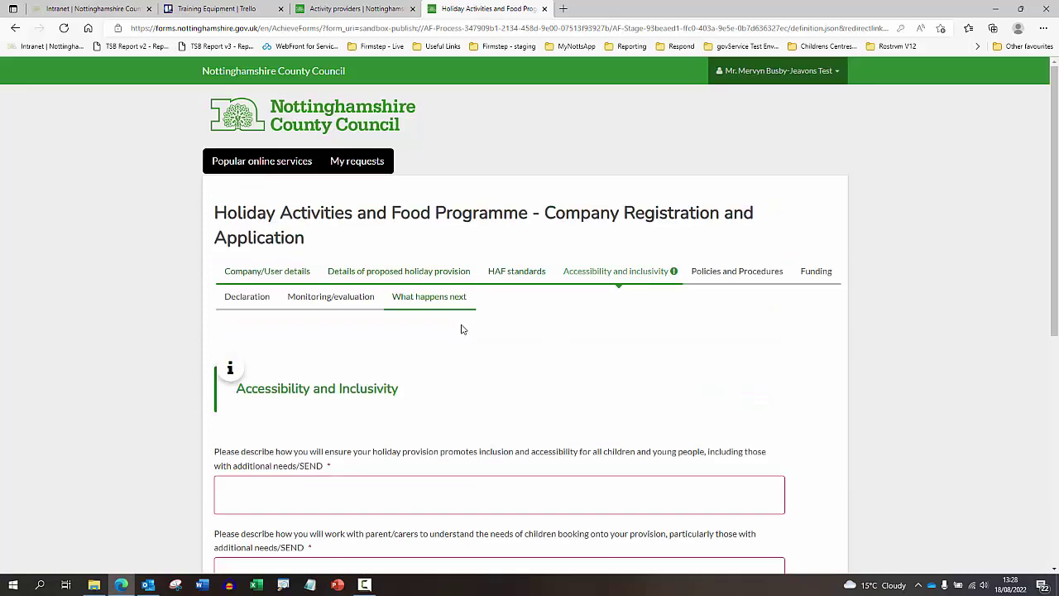
pyautogui.scroll(-2, 463, 328)
pyautogui.click(373, 335)
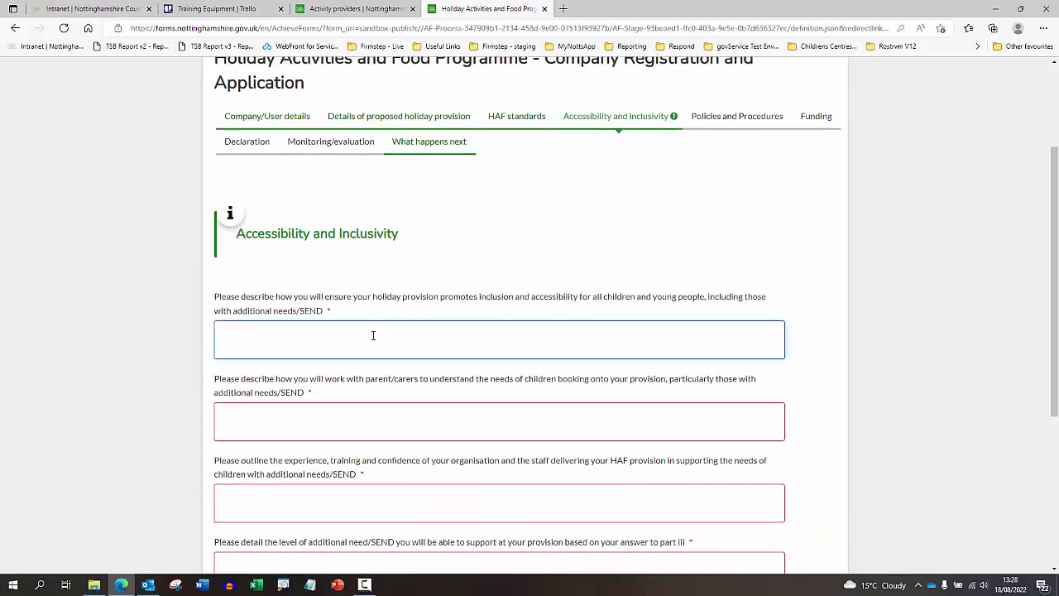
pyautogui.write('Test')
pyautogui.press('Tab')
pyautogui.write('test')
pyautogui.press('Tab')
pyautogui.write('test')
pyautogui.press('Tab')
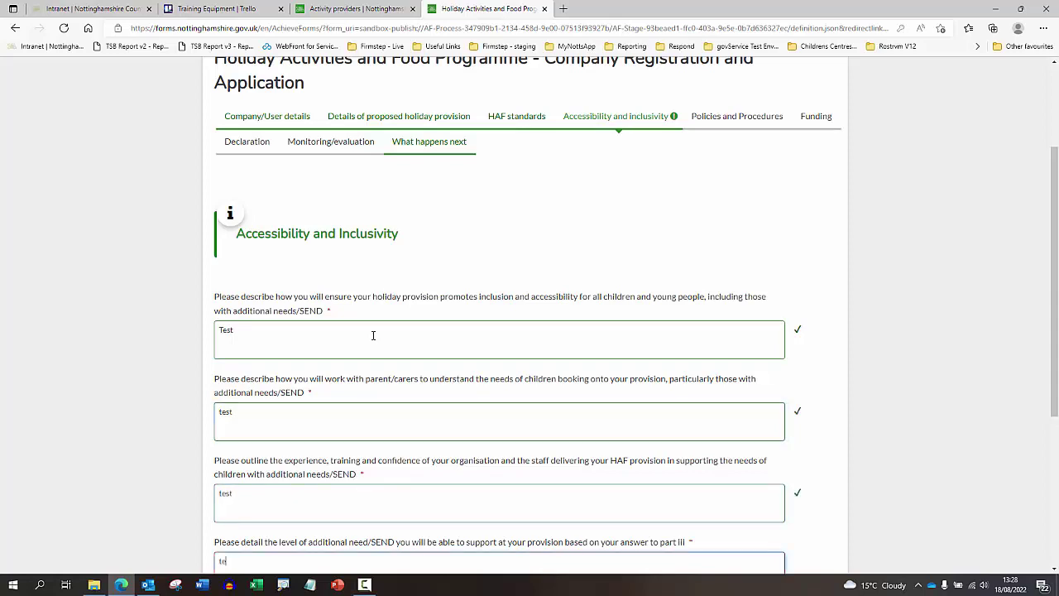
pyautogui.scroll(-4, 373, 335)
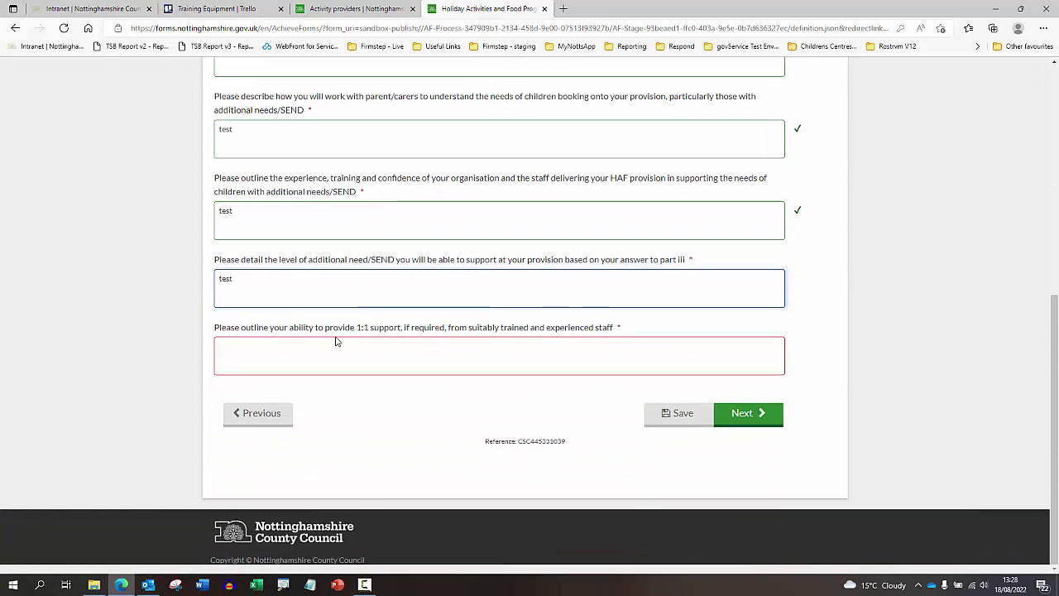
pyautogui.click(337, 339)
# - Answer the 1:1 support question with 'test' and go to Policies and Procedures
pyautogui.write('test')
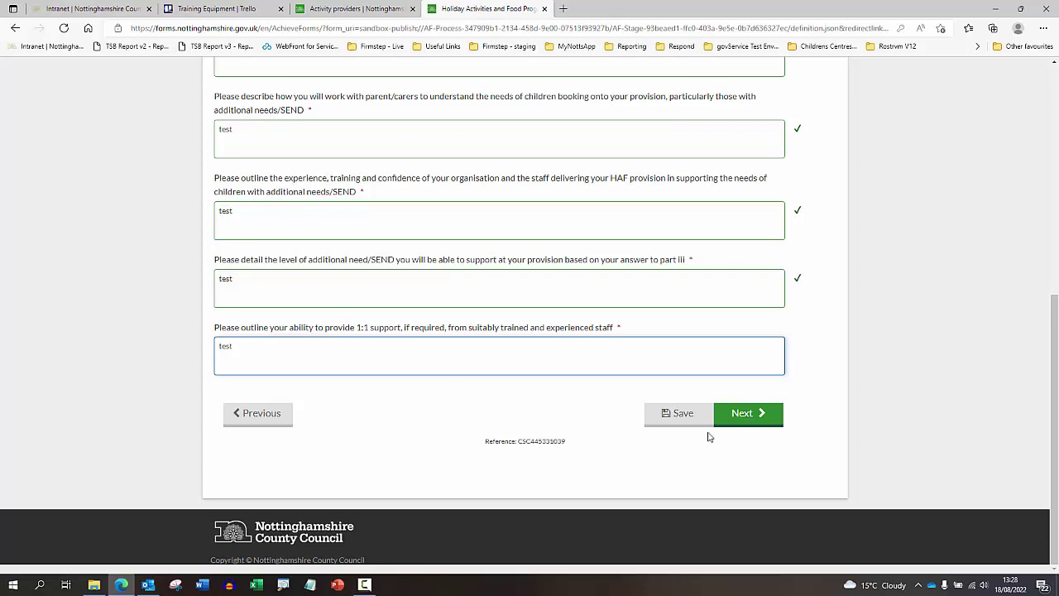
pyautogui.click(732, 418)
pyautogui.scroll(-4, 435, 269)
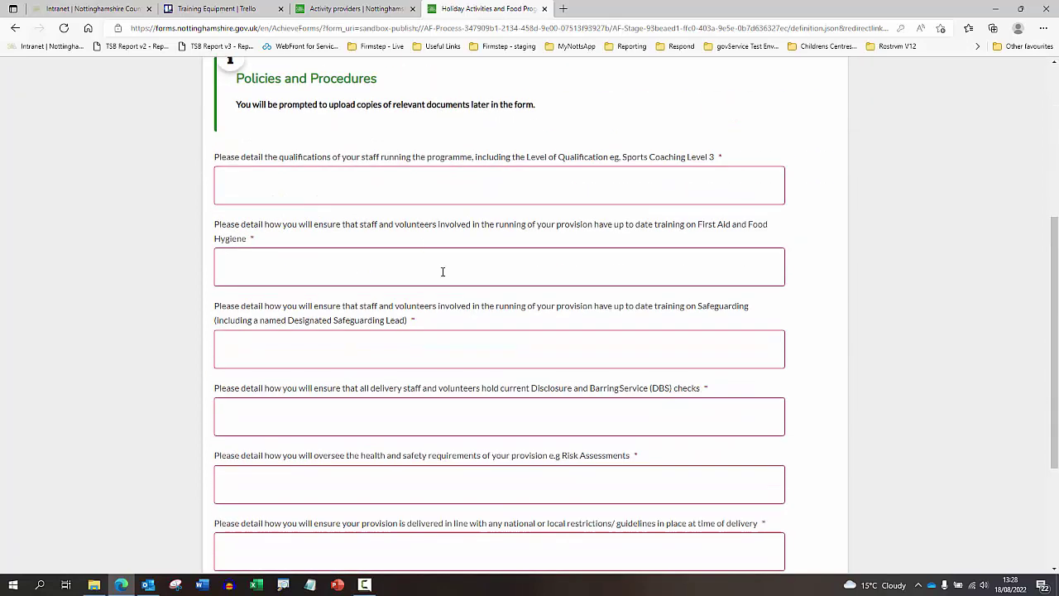
# - Answer the staff qualifications, First Aid, Safeguarding, DBS and health and safety questions with 'test'
pyautogui.click(435, 188)
pyautogui.write('Test')
pyautogui.press('Tab')
pyautogui.write('test')
pyautogui.press('Tab')
pyautogui.write('test')
pyautogui.press('Tab')
pyautogui.write('tes')
pyautogui.press('Tab')
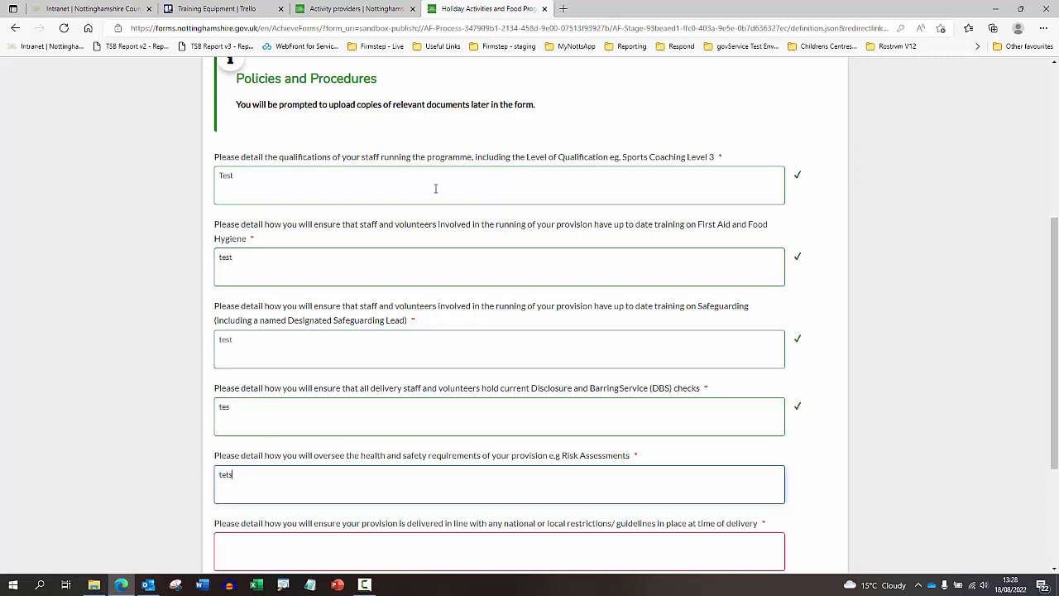
pyautogui.press('BackSpace')
# - Answer the restrictions and guidelines question with 'test' and advance to the Funding page
pyautogui.scroll(-2, 435, 181)
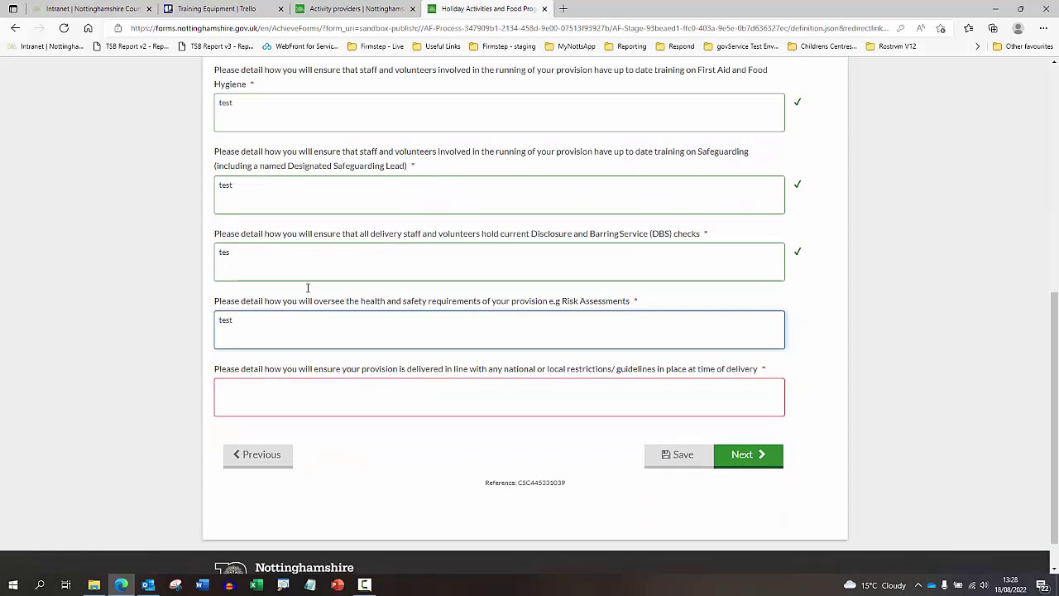
pyautogui.click(260, 385)
pyautogui.write('test')
pyautogui.click(743, 460)
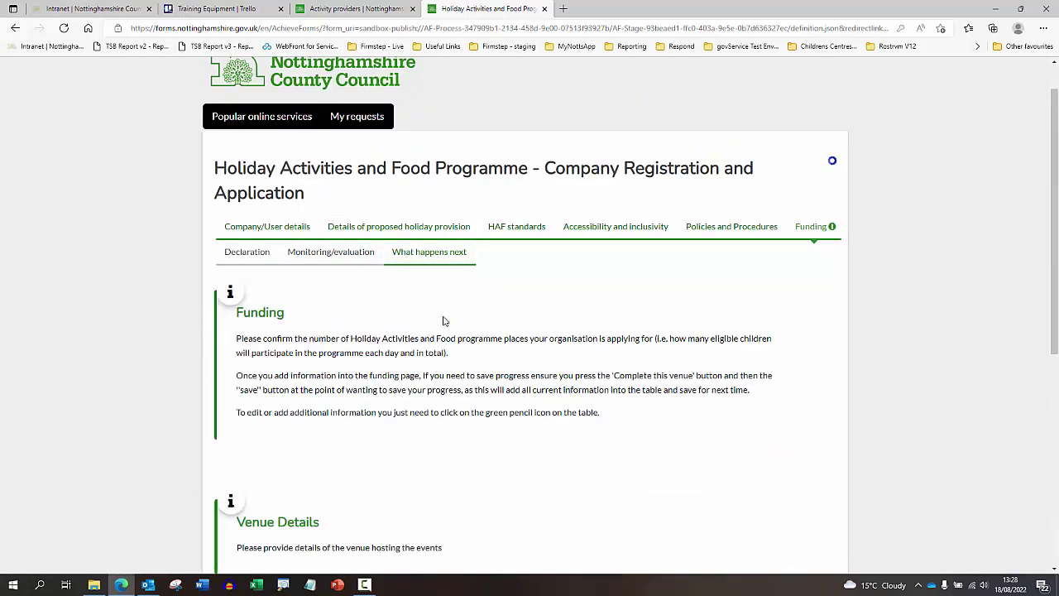
pyautogui.scroll(-2, 439, 272)
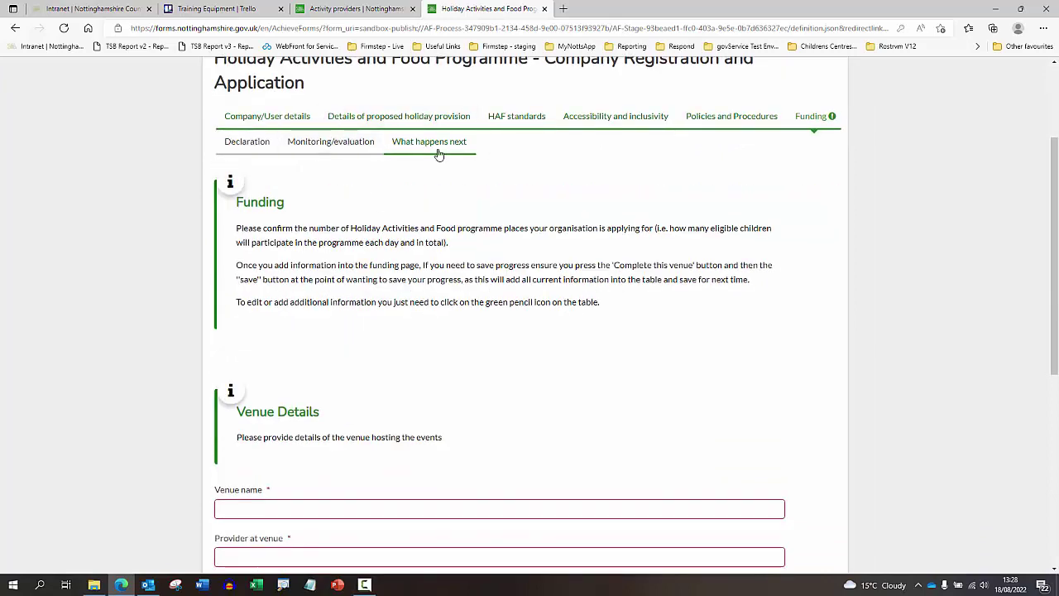
pyautogui.scroll(-1, 433, 315)
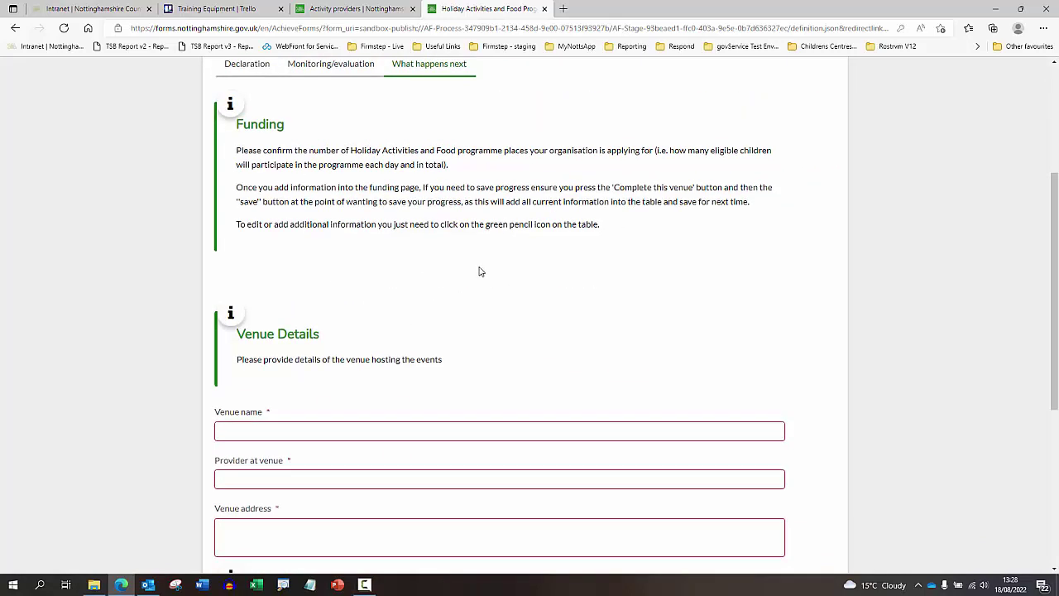
pyautogui.scroll(-1, 477, 272)
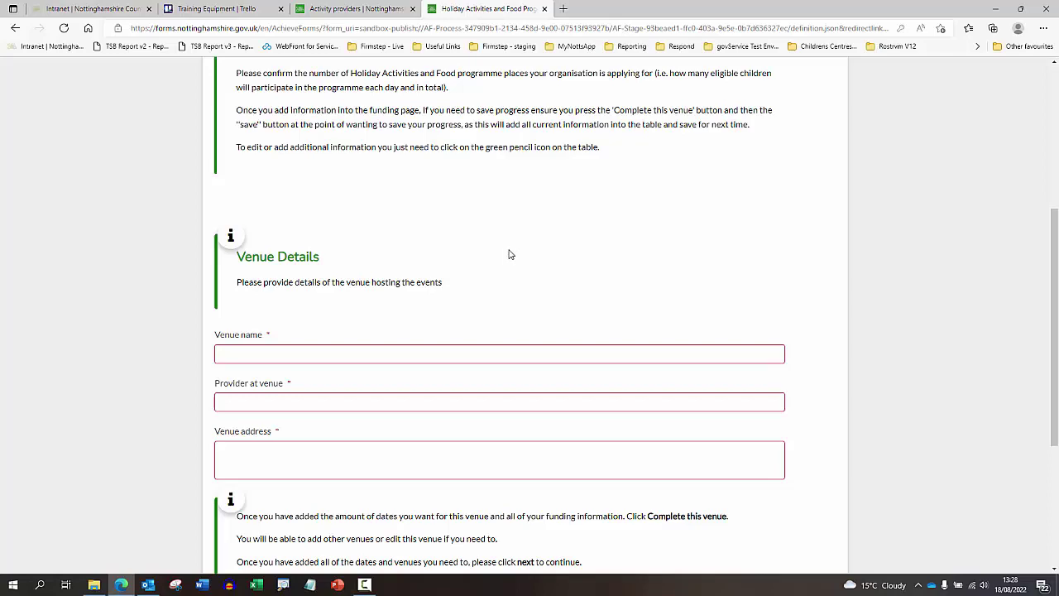
pyautogui.scroll(1, 509, 253)
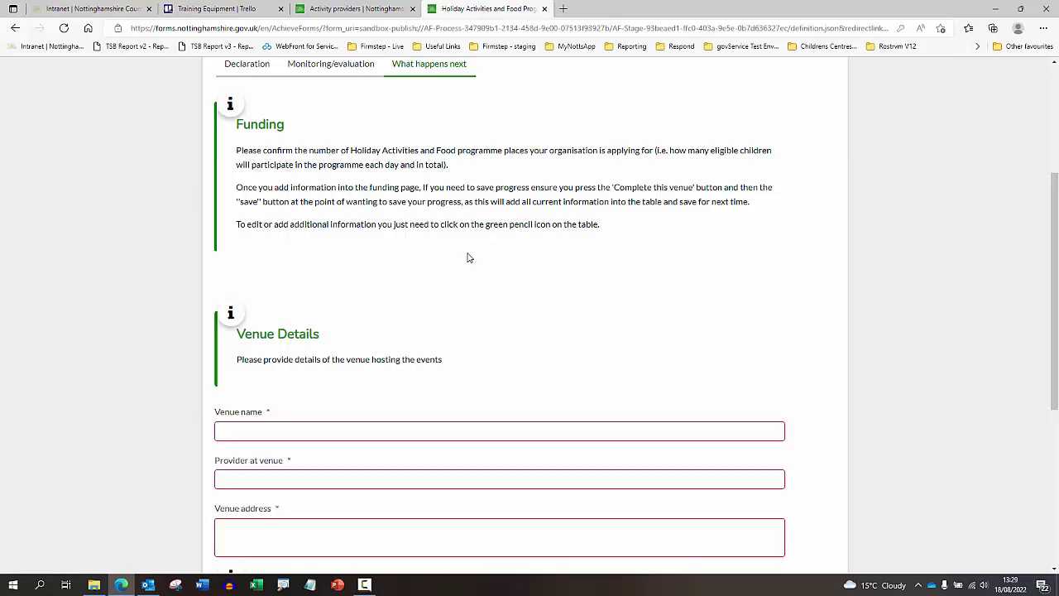
pyautogui.scroll(-1, 467, 258)
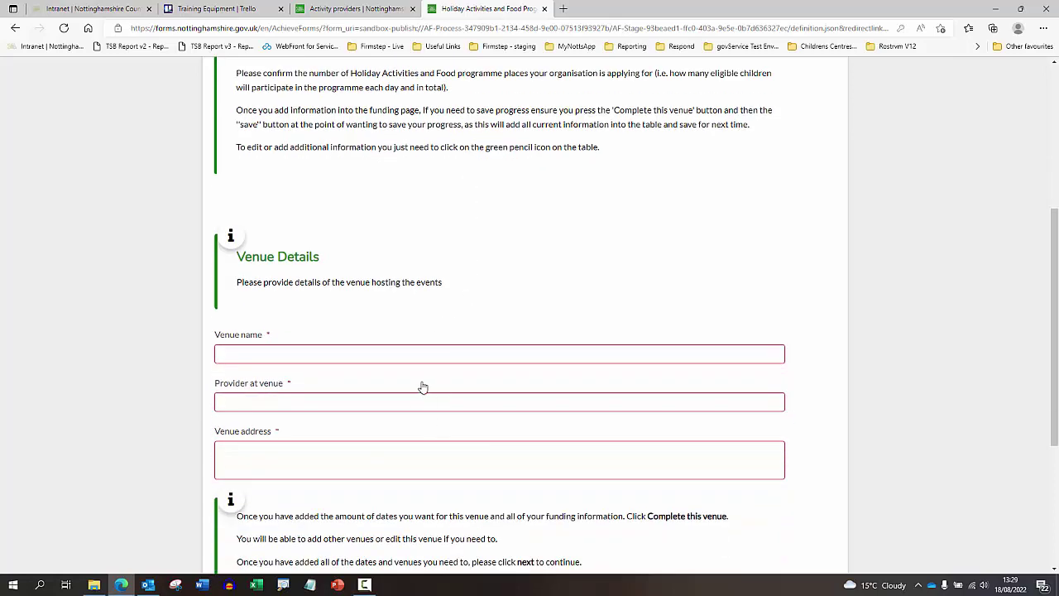
pyautogui.scroll(-1, 423, 384)
pyautogui.scroll(-1, 449, 366)
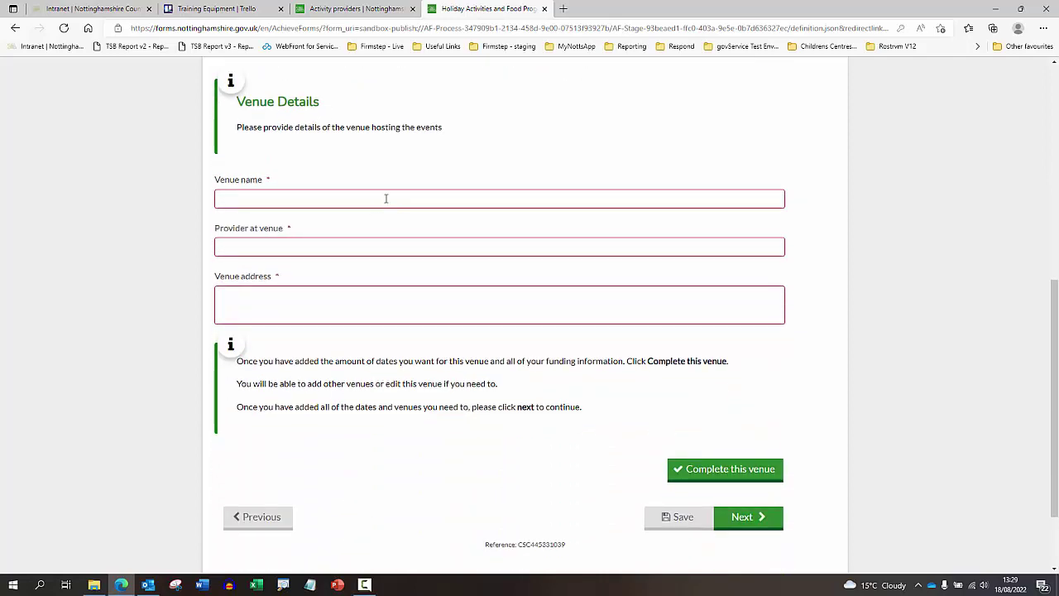
# - Fill in the venue name 'Test Tes', the provider at venue, and the address 'test street'
pyautogui.click(385, 198)
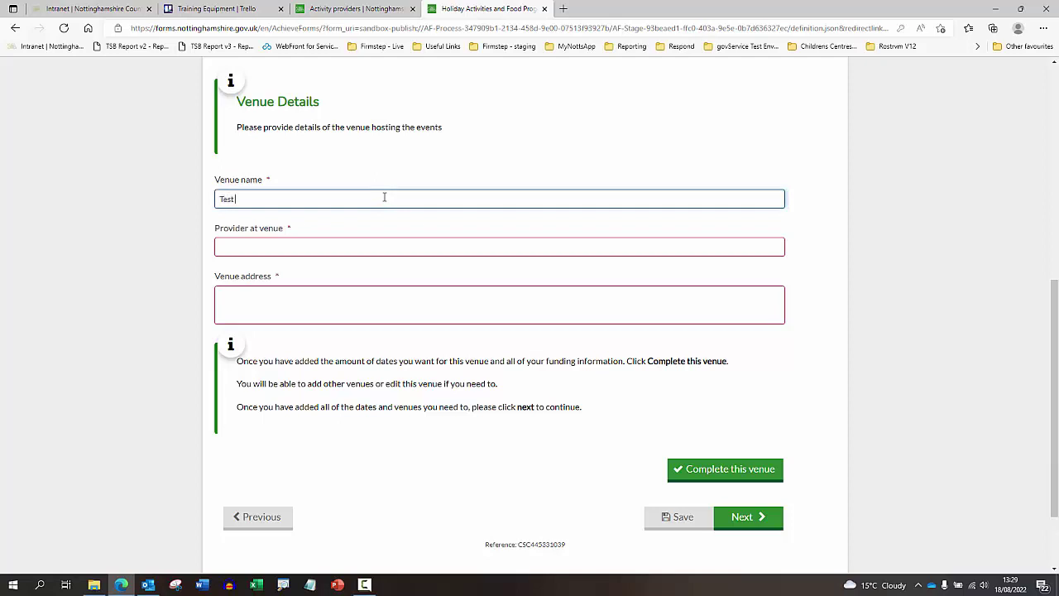
pyautogui.press('Tab')
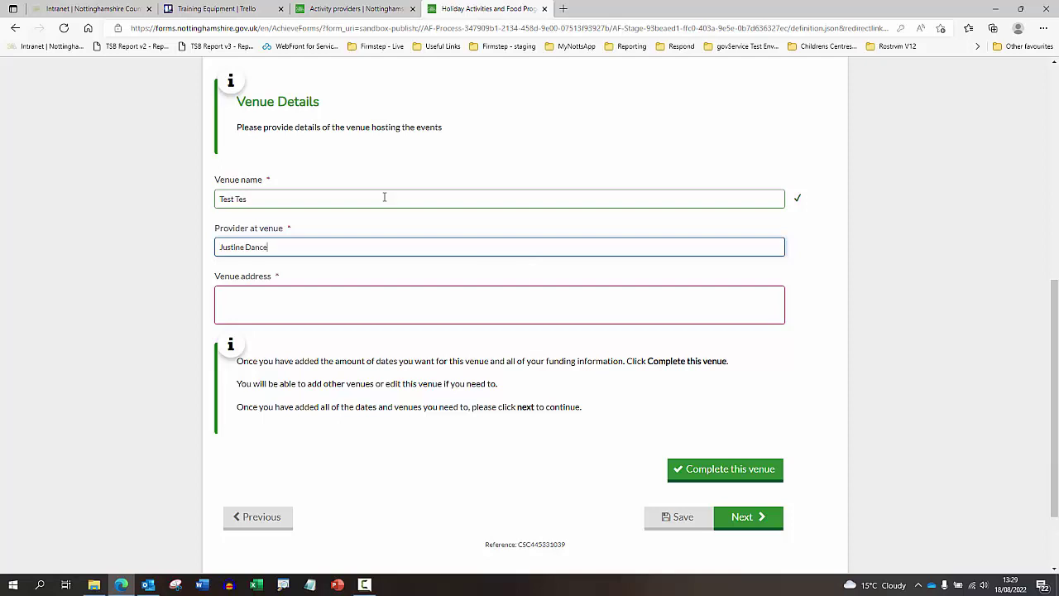
pyautogui.click(289, 293)
pyautogui.write('t')
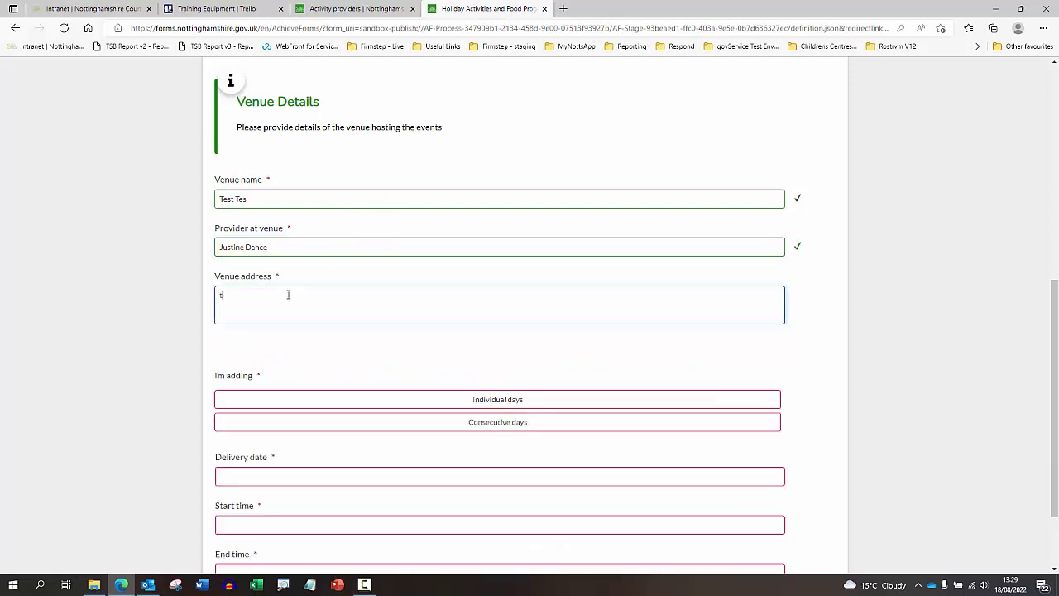
pyautogui.write('est street')
pyautogui.scroll(-3, 338, 311)
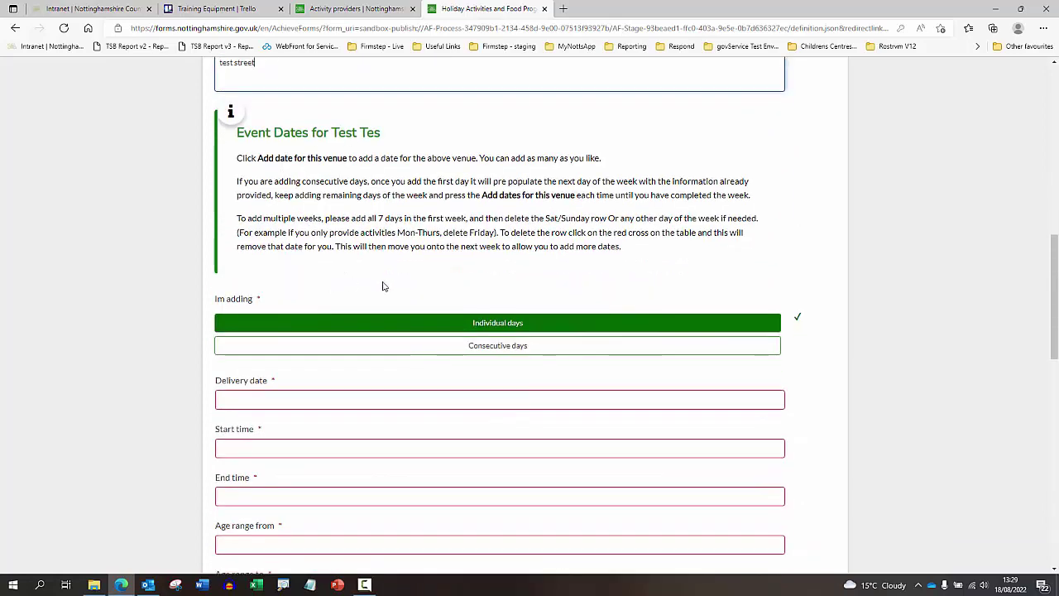
pyautogui.scroll(2, 405, 286)
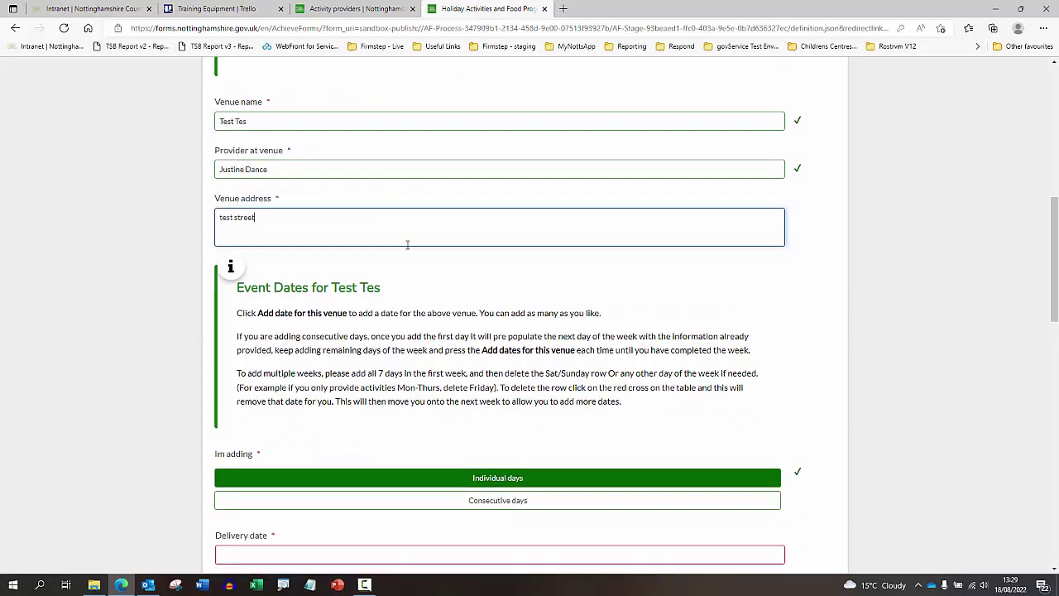
pyautogui.scroll(-3, 343, 216)
pyautogui.scroll(1, 364, 248)
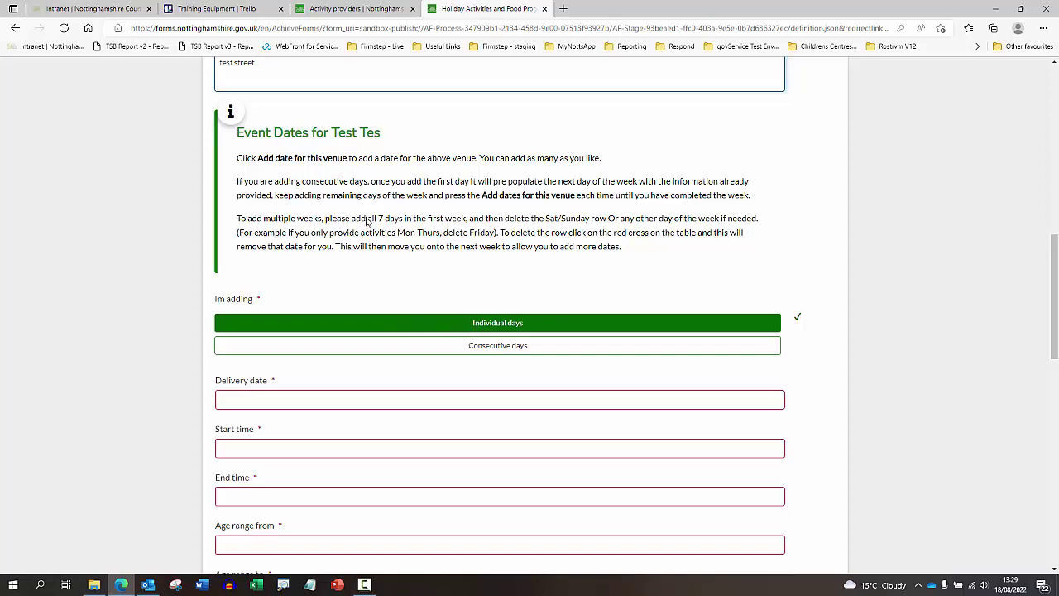
pyautogui.scroll(-1, 456, 346)
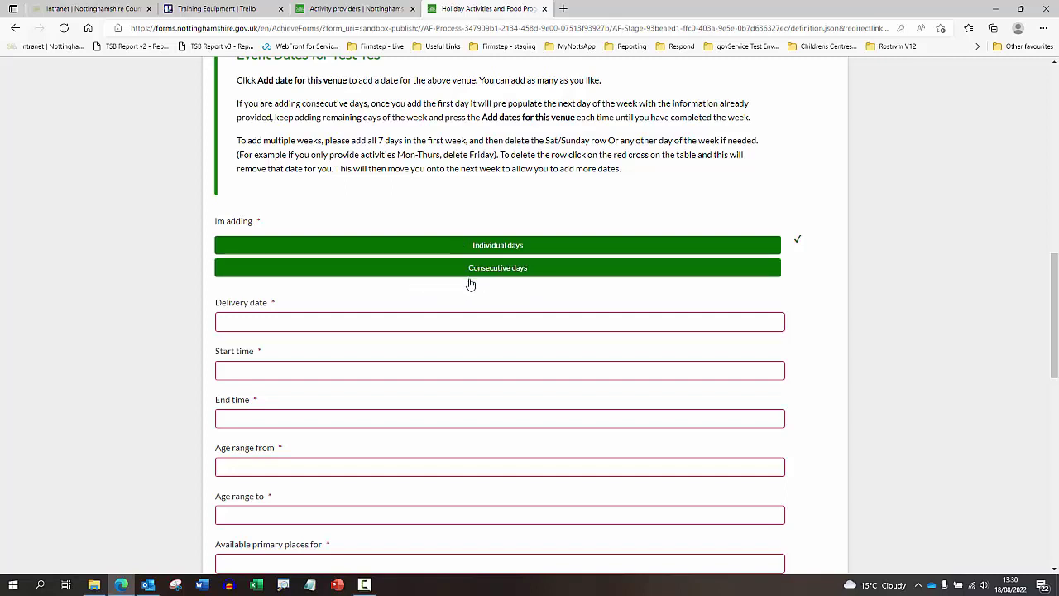
# - Set the delivery date to 22/08/2022 with a start time of 10:28
pyautogui.scroll(-1, 475, 273)
pyautogui.click(485, 199)
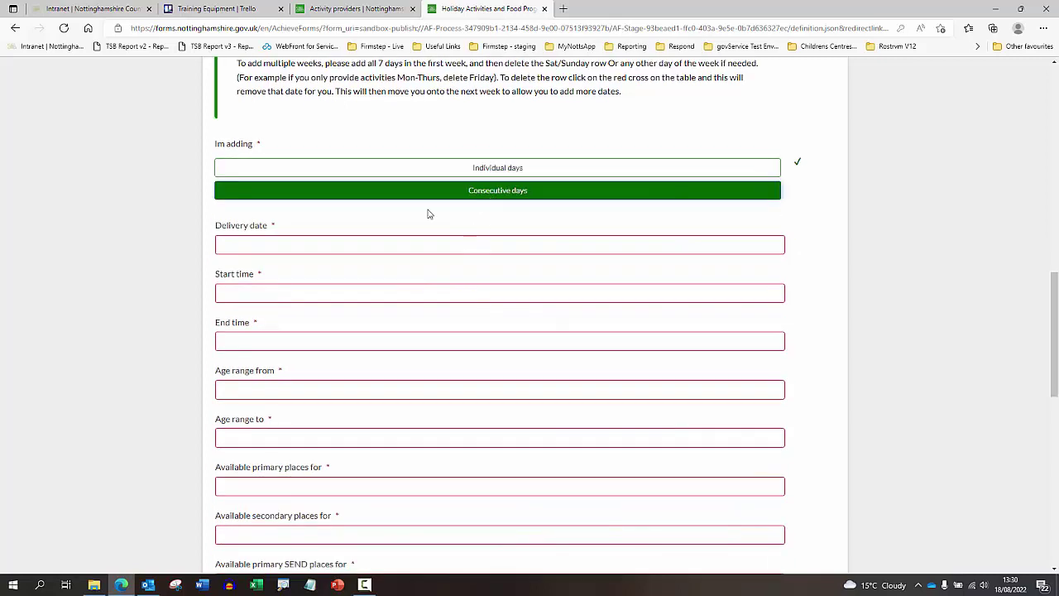
pyautogui.click(350, 241)
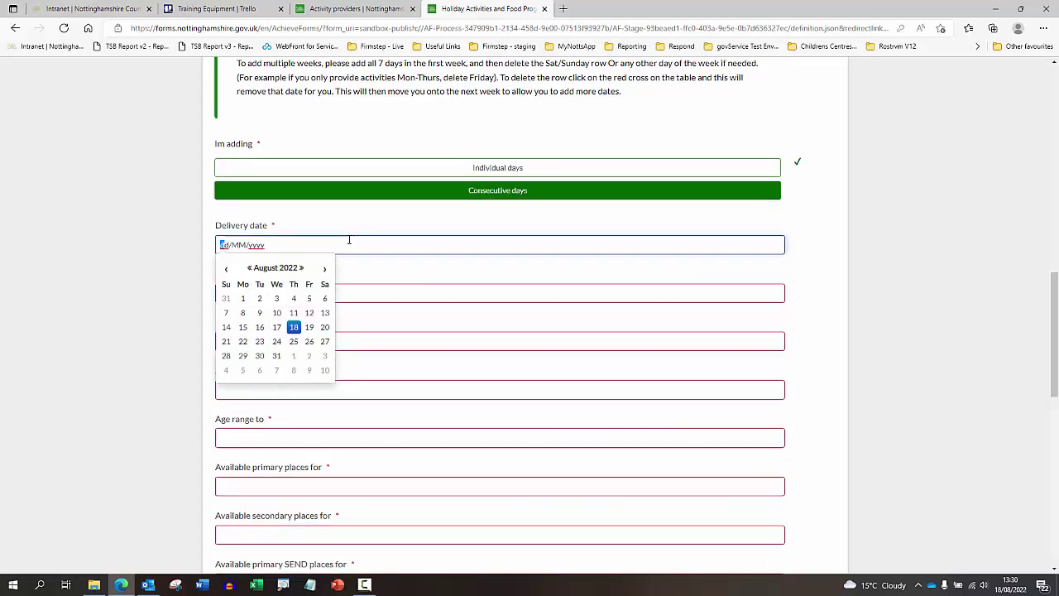
pyautogui.click(244, 342)
pyautogui.click(250, 300)
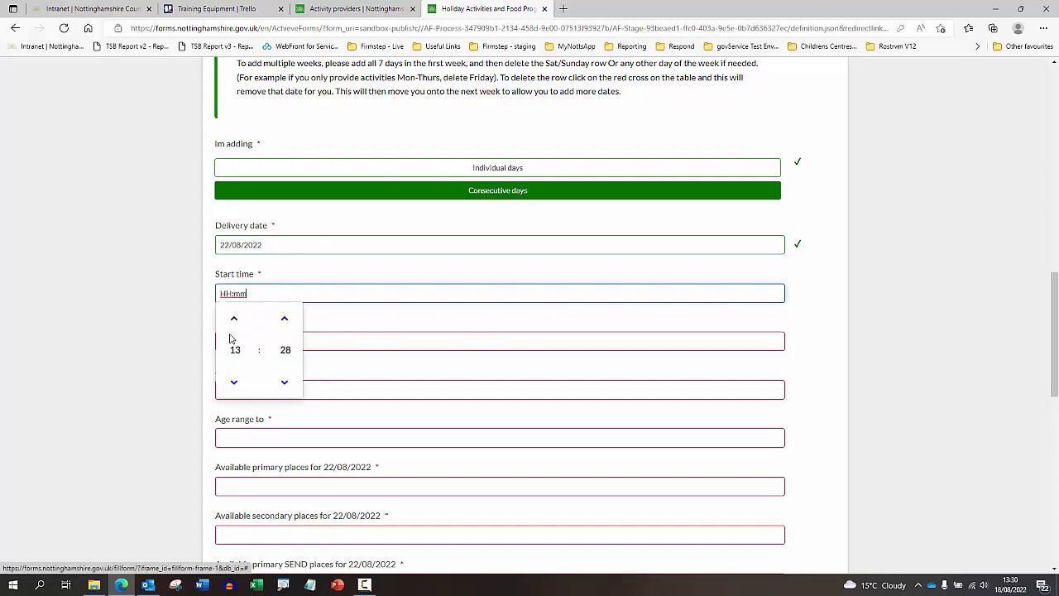
pyautogui.click(235, 385)
pyautogui.click(235, 385)
pyautogui.click(235, 385)
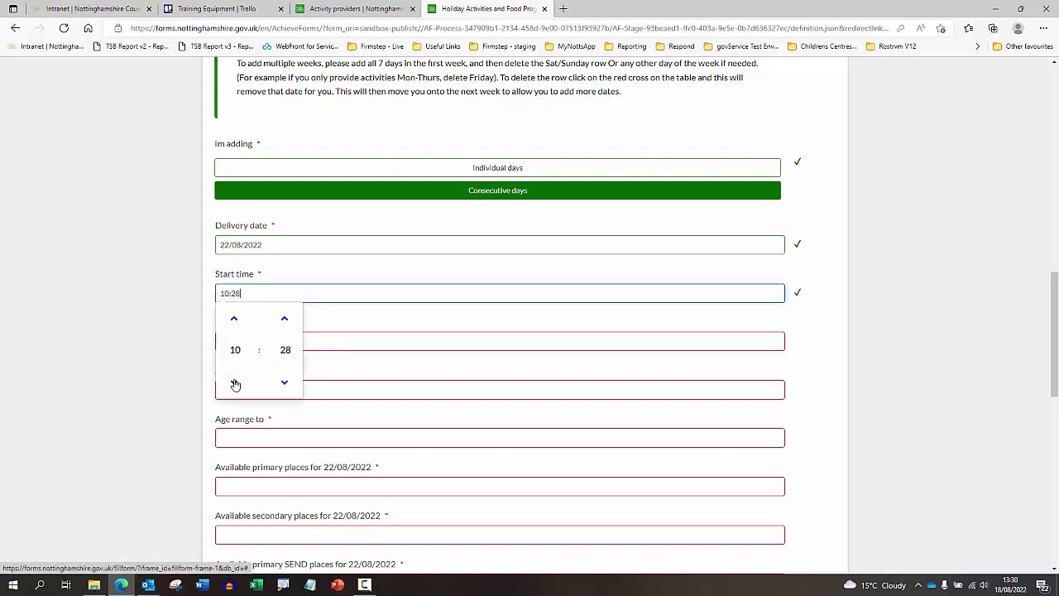
pyautogui.click(174, 356)
# - Set the session end time to 15:28 and the lower age limit to 2
pyautogui.click(223, 341)
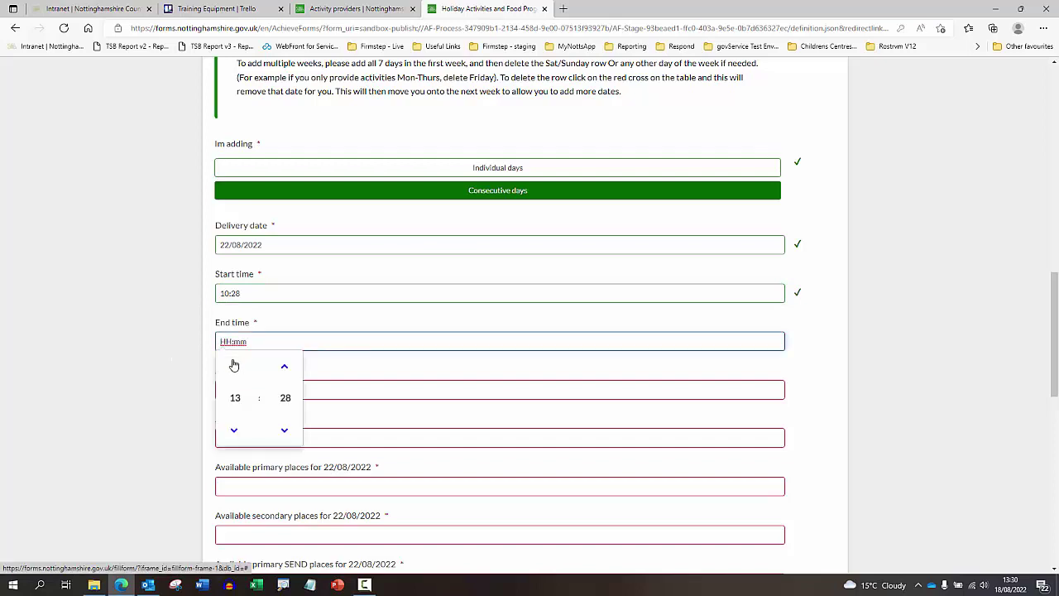
pyautogui.click(234, 366)
pyautogui.click(234, 366)
pyautogui.click(194, 350)
pyautogui.click(220, 385)
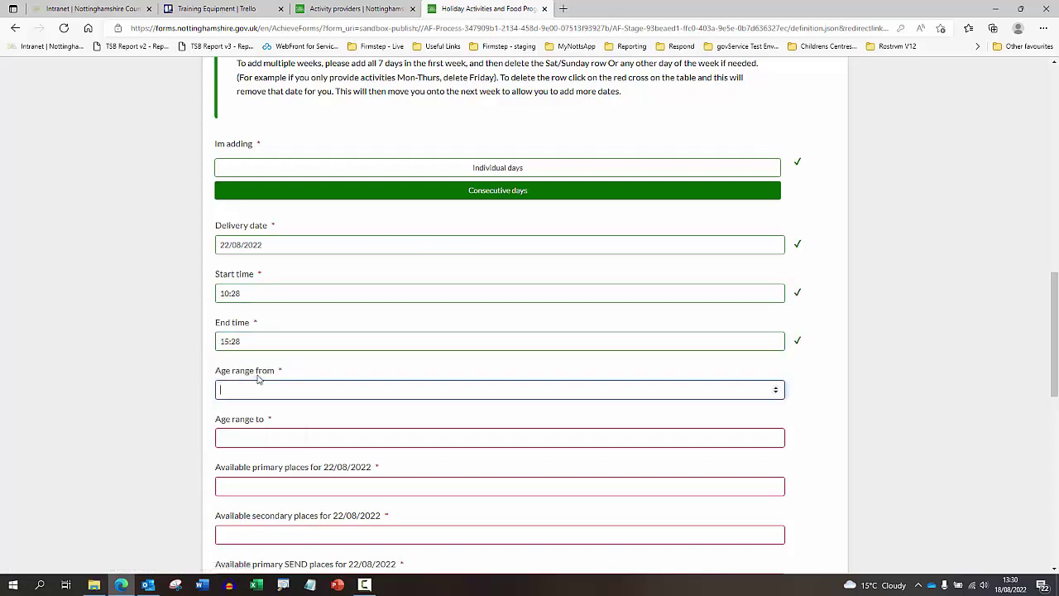
pyautogui.scroll(-1, 233, 329)
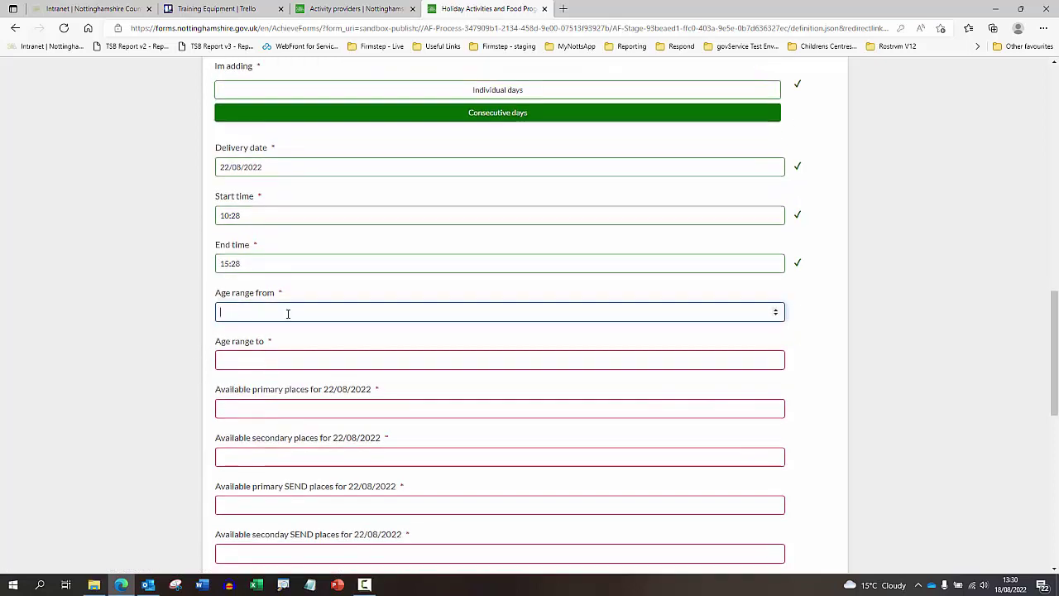
pyautogui.write('2')
pyautogui.click(257, 359)
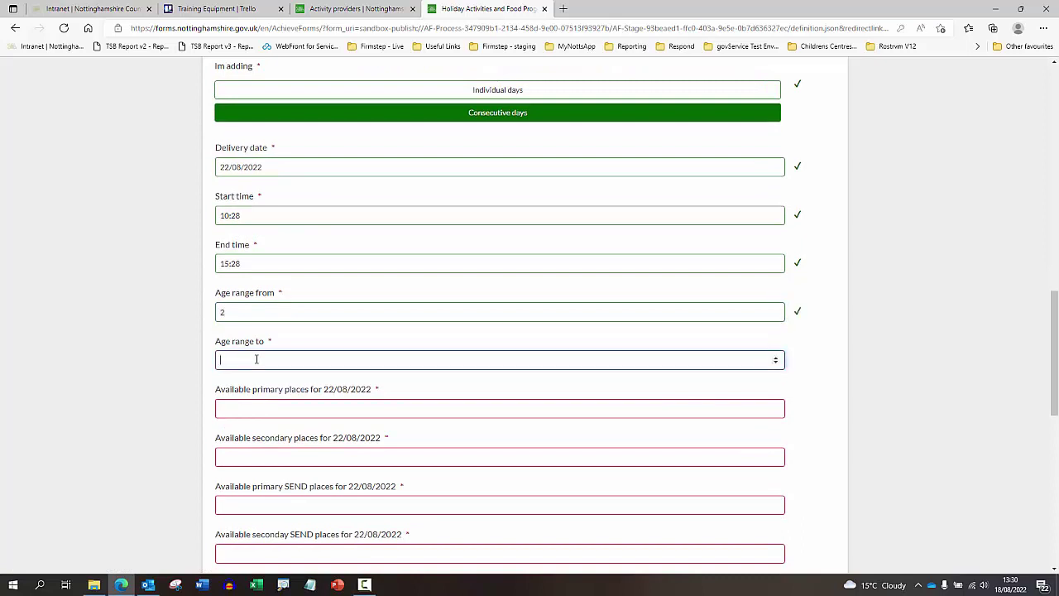
# - Enter 10 available places each for primary, secondary, primary SEND and secondary SEND
pyautogui.write('15')
pyautogui.scroll(-2, 256, 373)
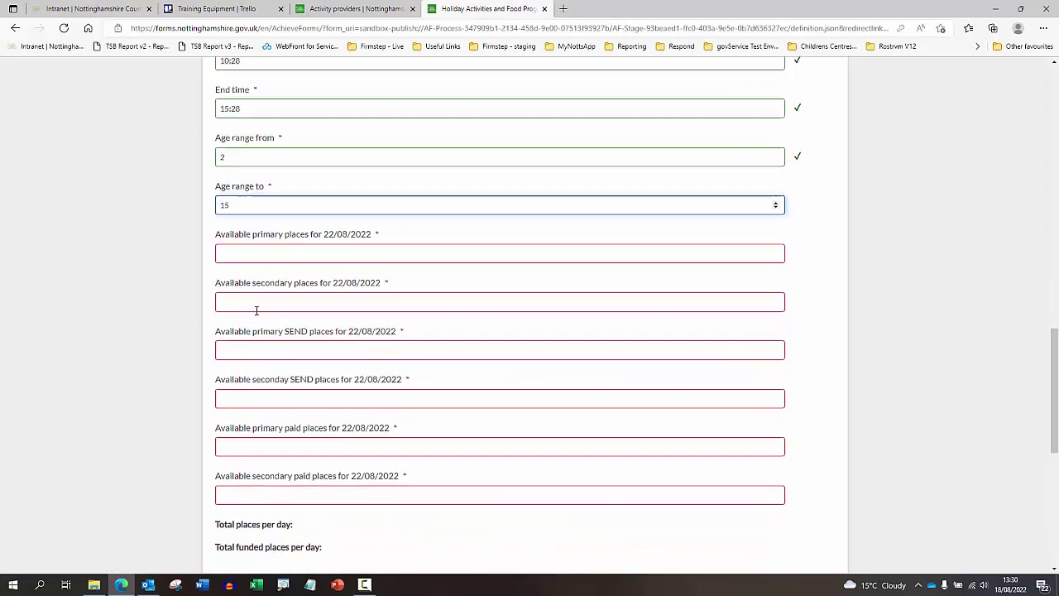
pyautogui.click(245, 261)
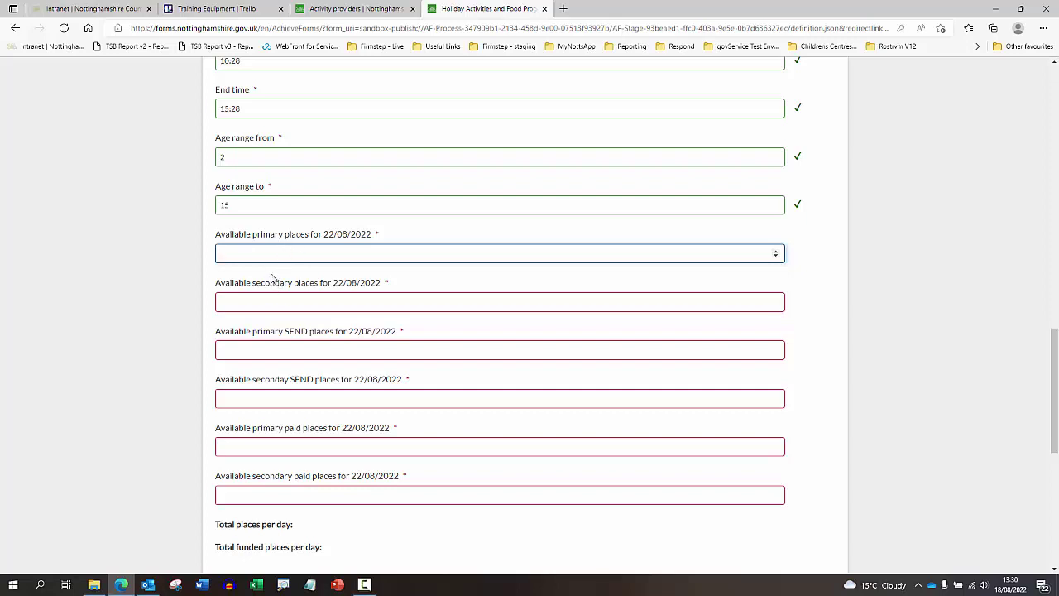
pyautogui.write('0')
pyautogui.click(266, 302)
pyautogui.write('10')
pyautogui.scroll(-1, 266, 302)
pyautogui.click(257, 274)
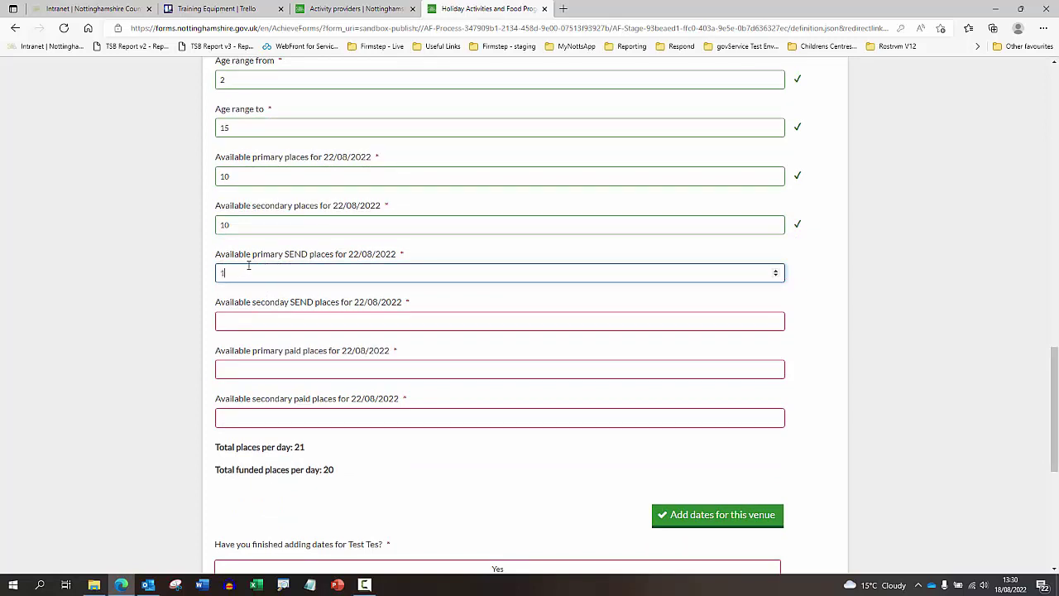
pyautogui.click(248, 316)
pyautogui.write('1')
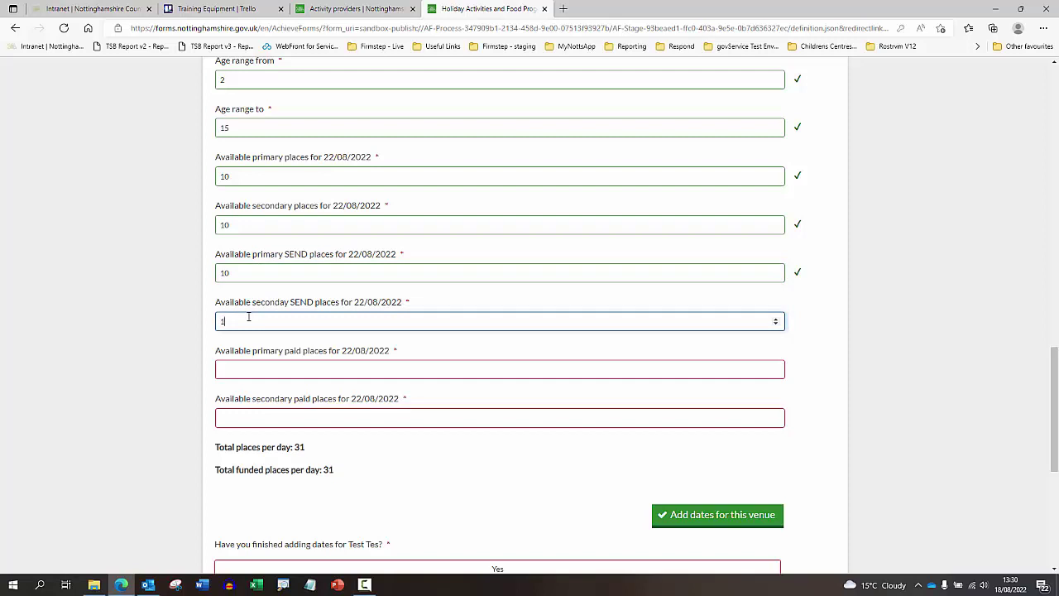
pyautogui.write('0')
# - Set primary and secondary paid places to 5 each, bringing total places to 50
pyautogui.scroll(-1, 260, 319)
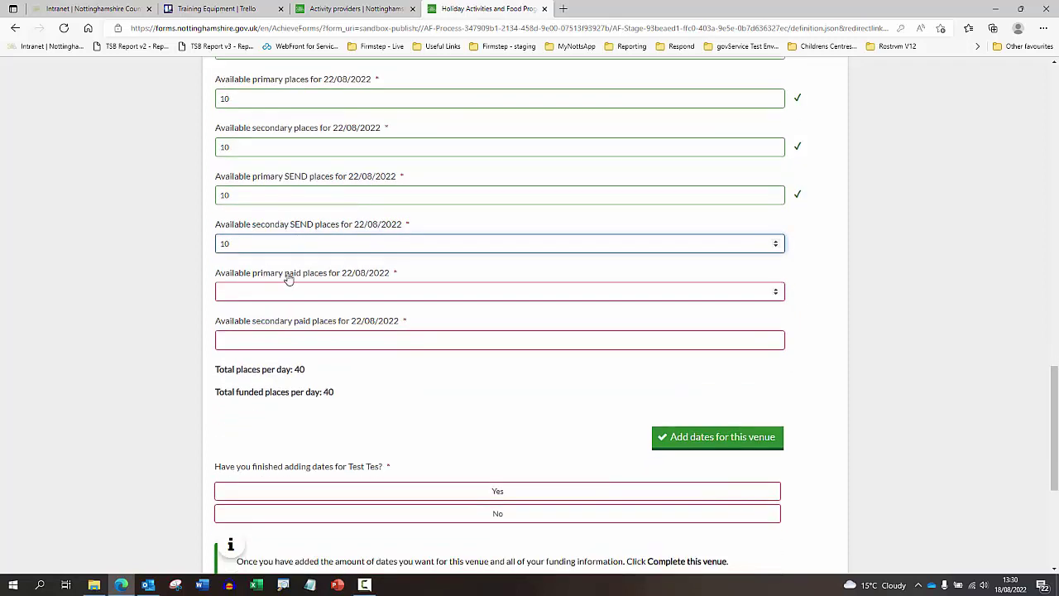
pyautogui.click(257, 290)
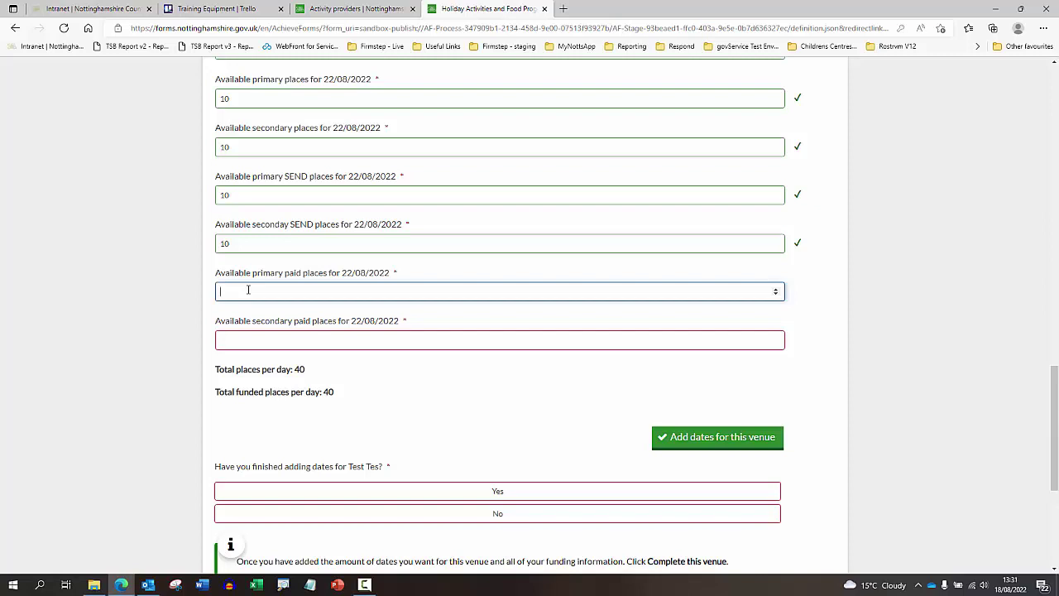
pyautogui.click(251, 331)
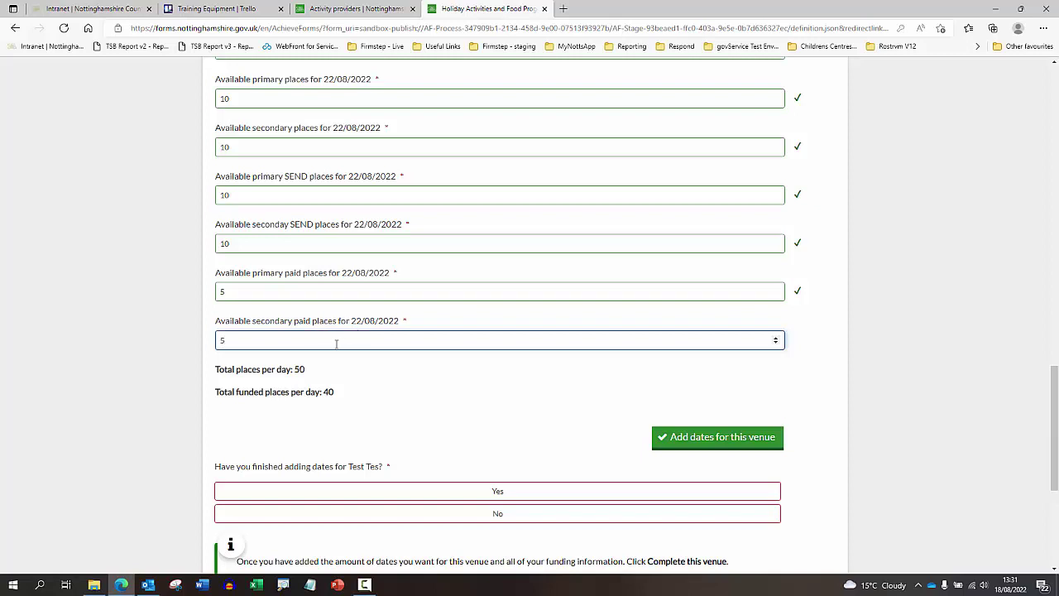
pyautogui.click(369, 370)
pyautogui.moveTo(268, 341); pyautogui.dragTo(212, 337)
pyautogui.write('0')
pyautogui.click(386, 389)
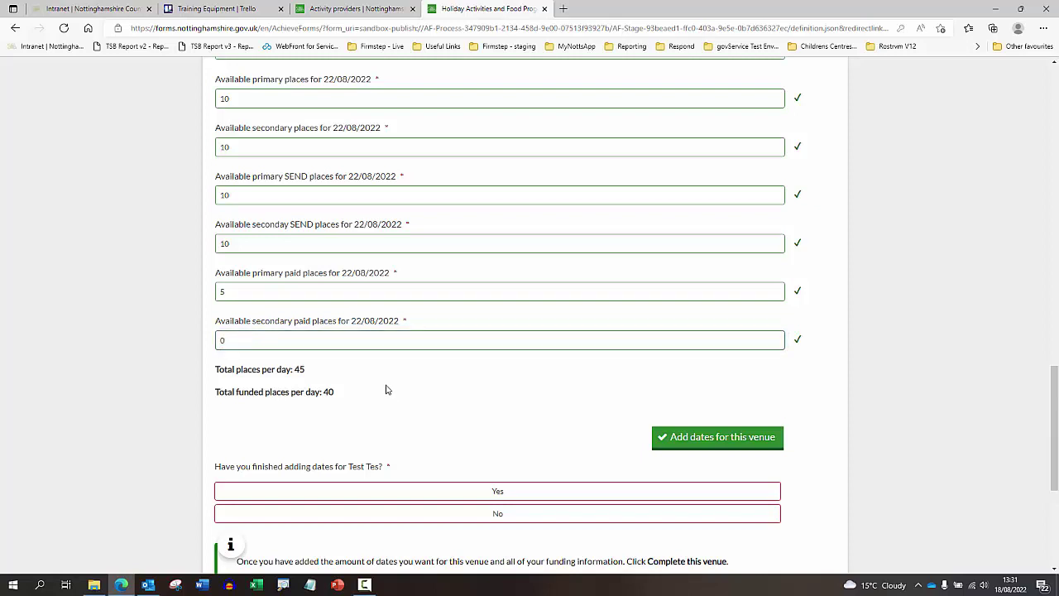
pyautogui.click(268, 343)
pyautogui.click(309, 373)
# - Save 22/08/2022 and add 23, 24, 25, 26 and 27/08/2022 with the same session details
pyautogui.scroll(-1, 378, 387)
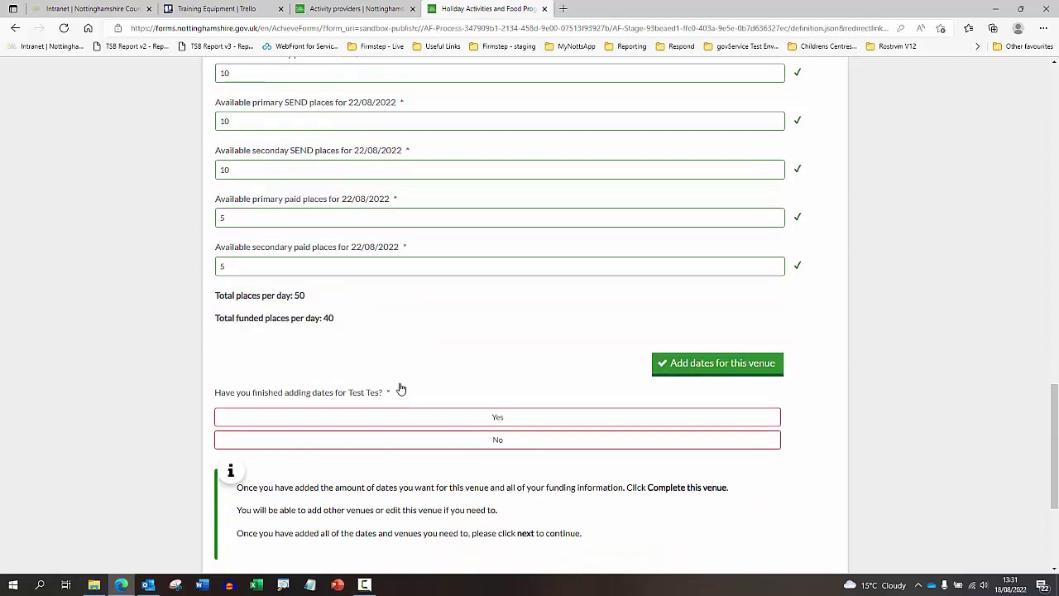
pyautogui.click(692, 361)
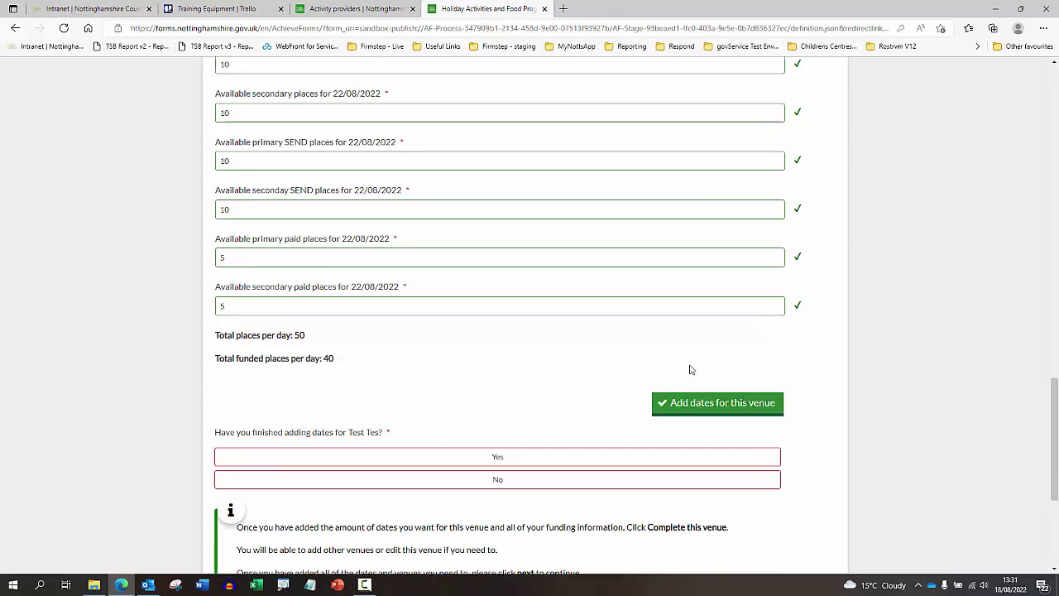
pyautogui.scroll(2, 570, 355)
pyautogui.scroll(3, 534, 311)
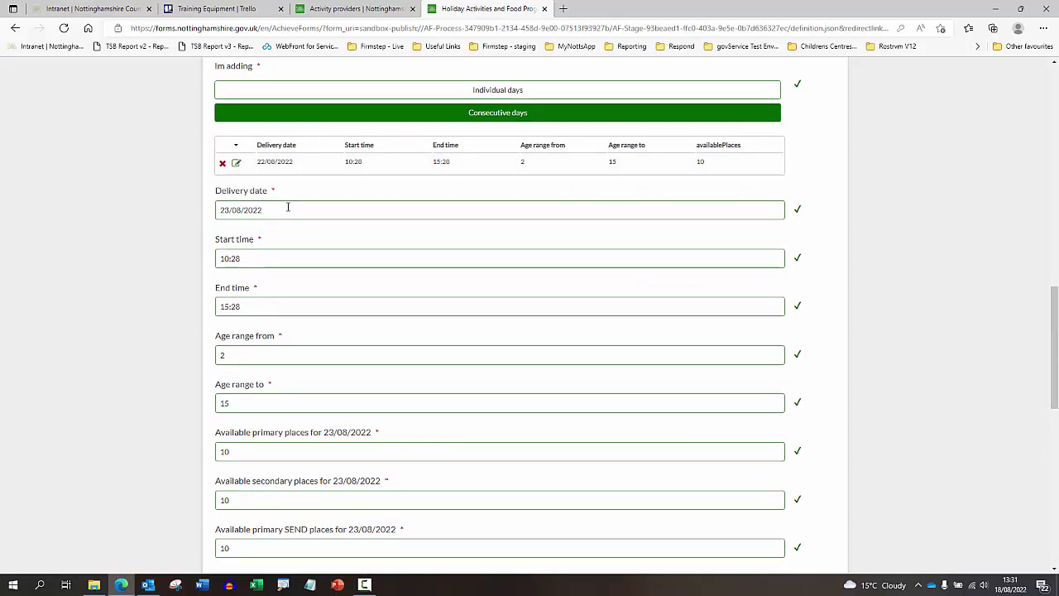
pyautogui.scroll(-1, 287, 209)
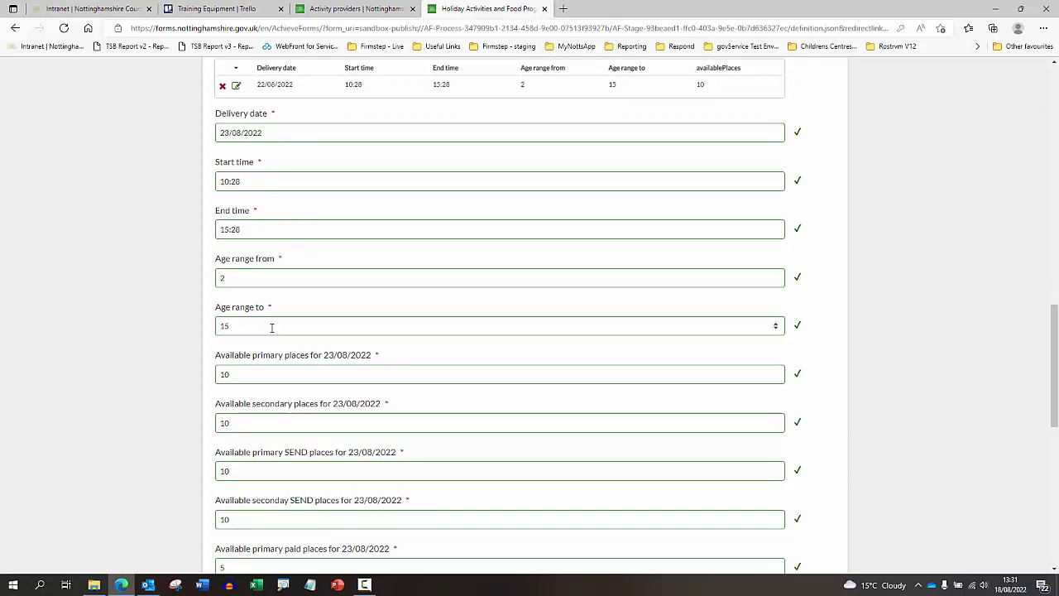
pyautogui.scroll(-1, 373, 305)
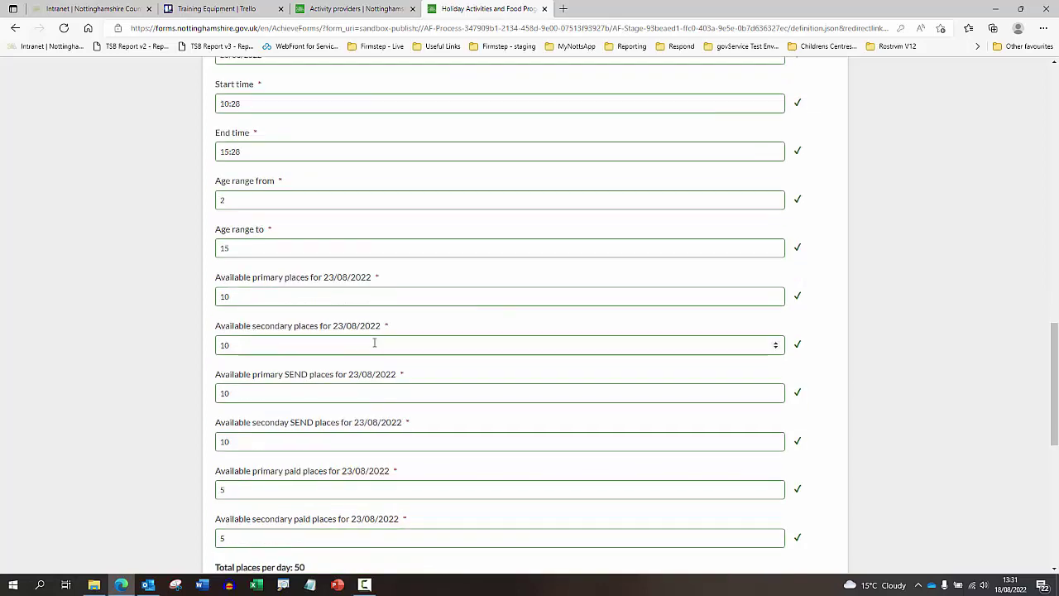
pyautogui.scroll(-1, 374, 342)
pyautogui.scroll(-1, 314, 397)
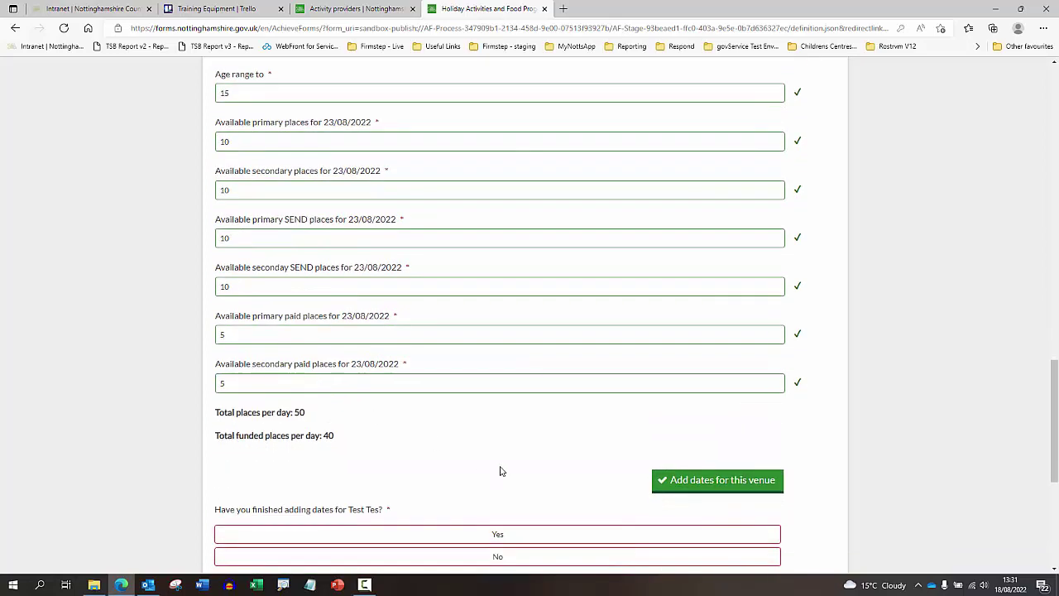
pyautogui.click(685, 483)
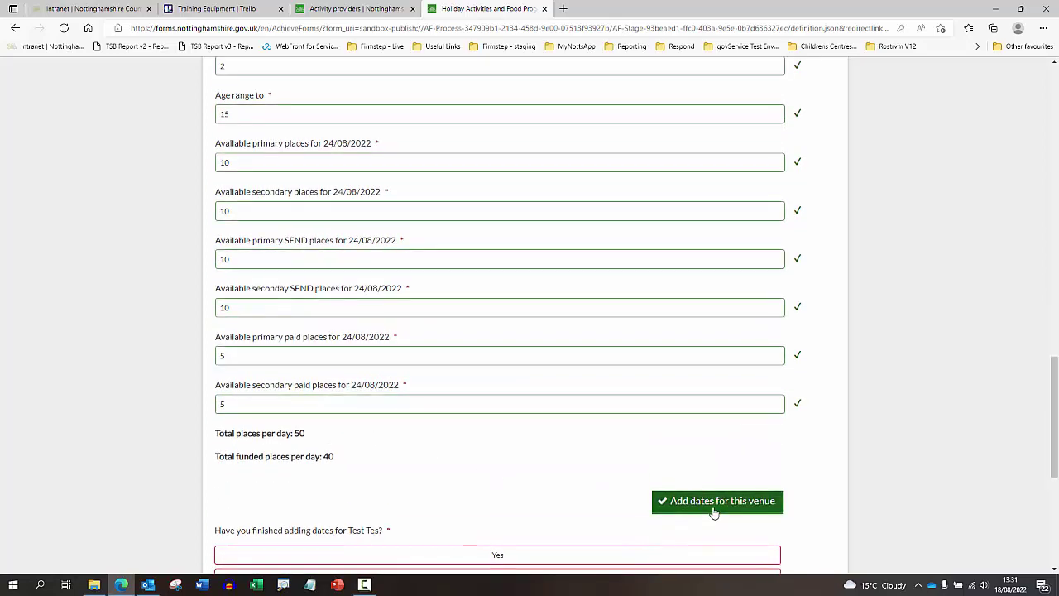
pyautogui.click(714, 505)
pyautogui.click(714, 521)
pyautogui.scroll(1, 563, 365)
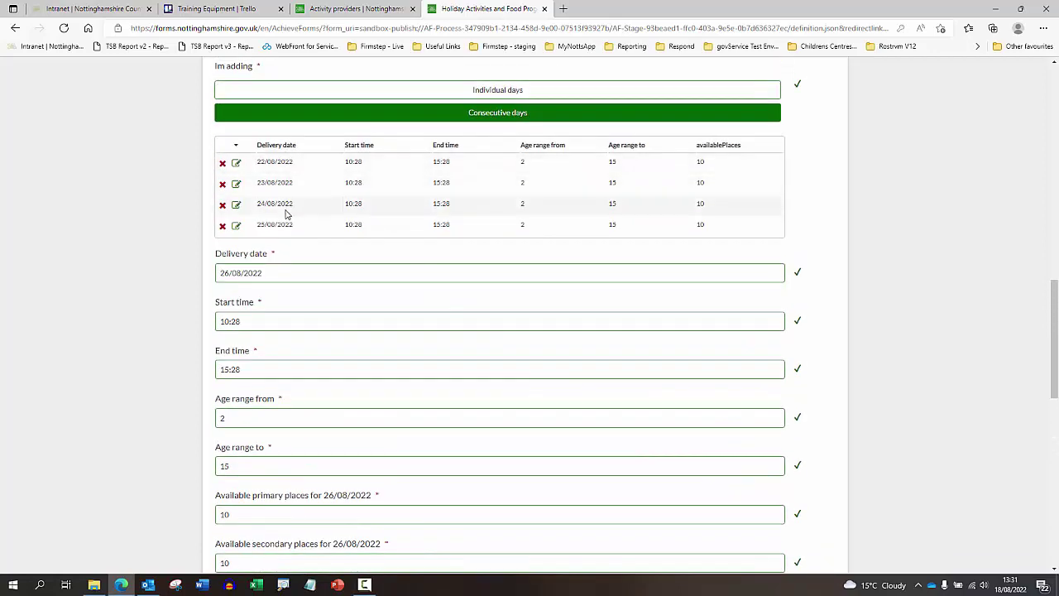
pyautogui.scroll(-5, 628, 389)
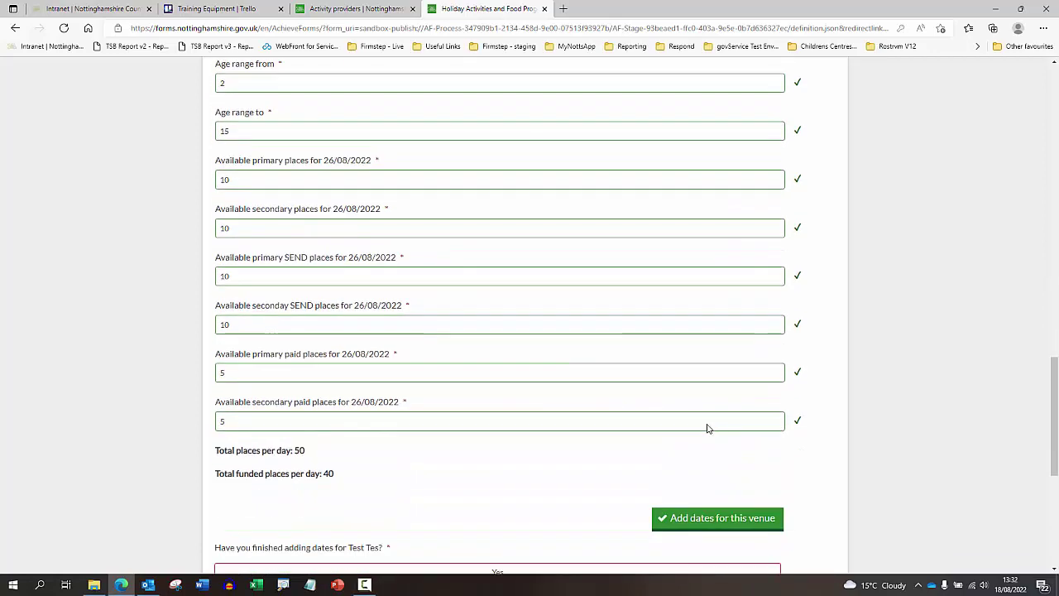
pyautogui.click(717, 464)
pyautogui.click(716, 487)
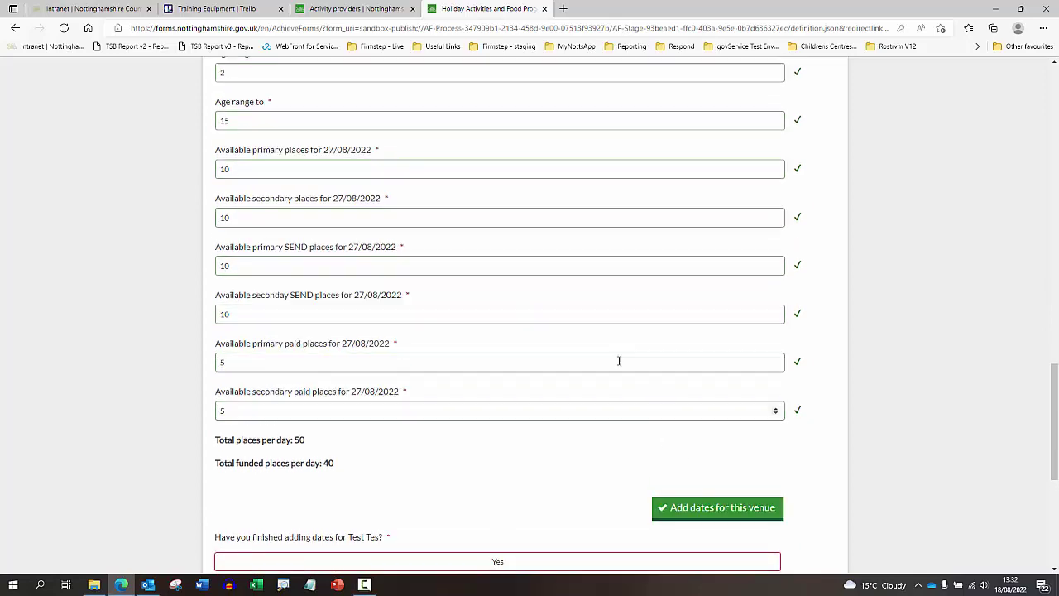
# - Delete the 24/08/2022 row from the event dates table
pyautogui.scroll(3, 546, 315)
pyautogui.scroll(3, 530, 290)
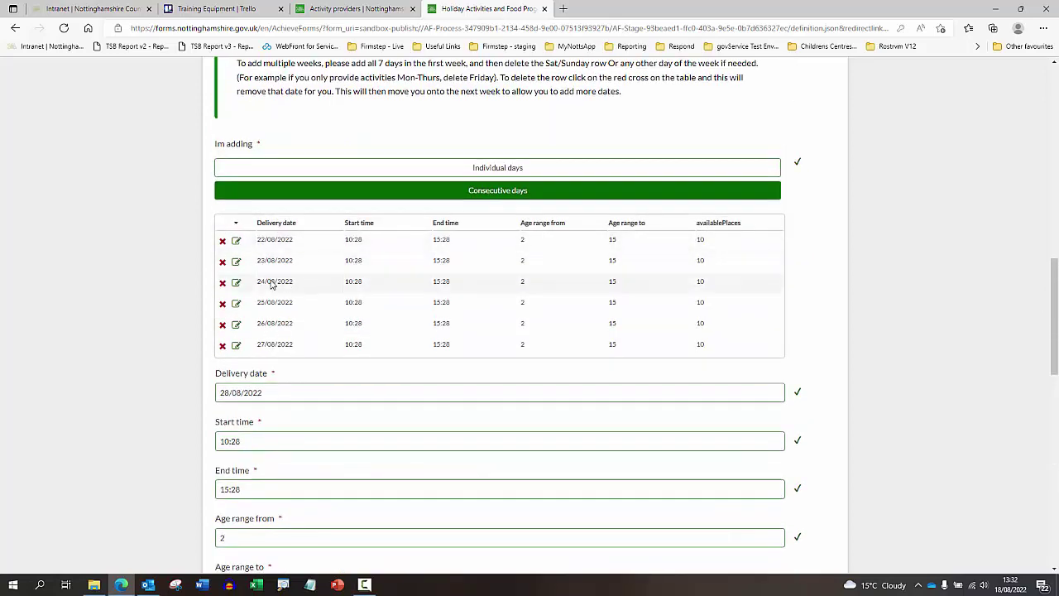
pyautogui.click(221, 285)
pyautogui.click(927, 99)
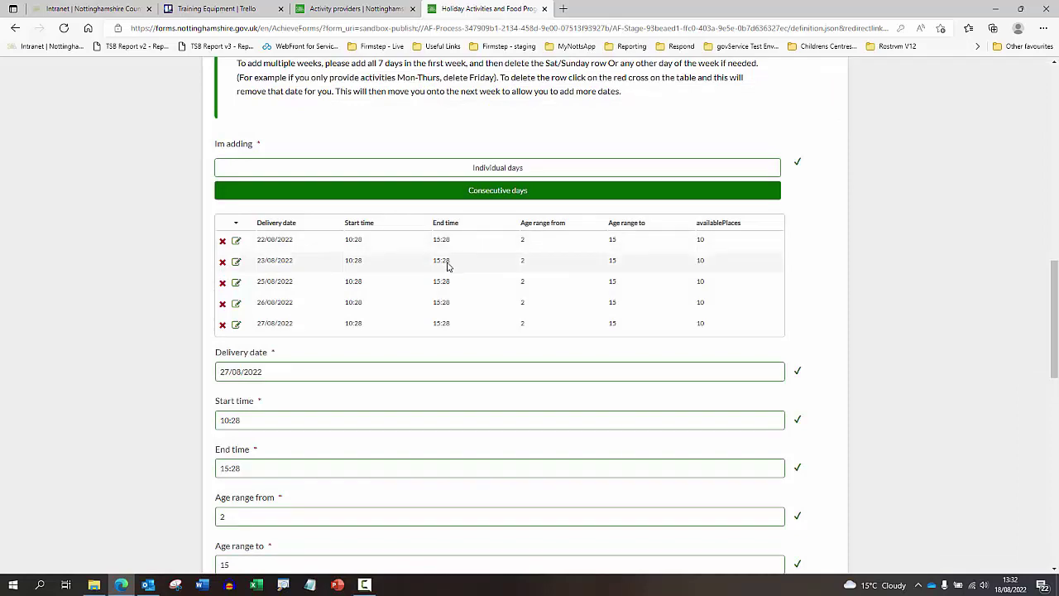
pyautogui.scroll(-7, 464, 273)
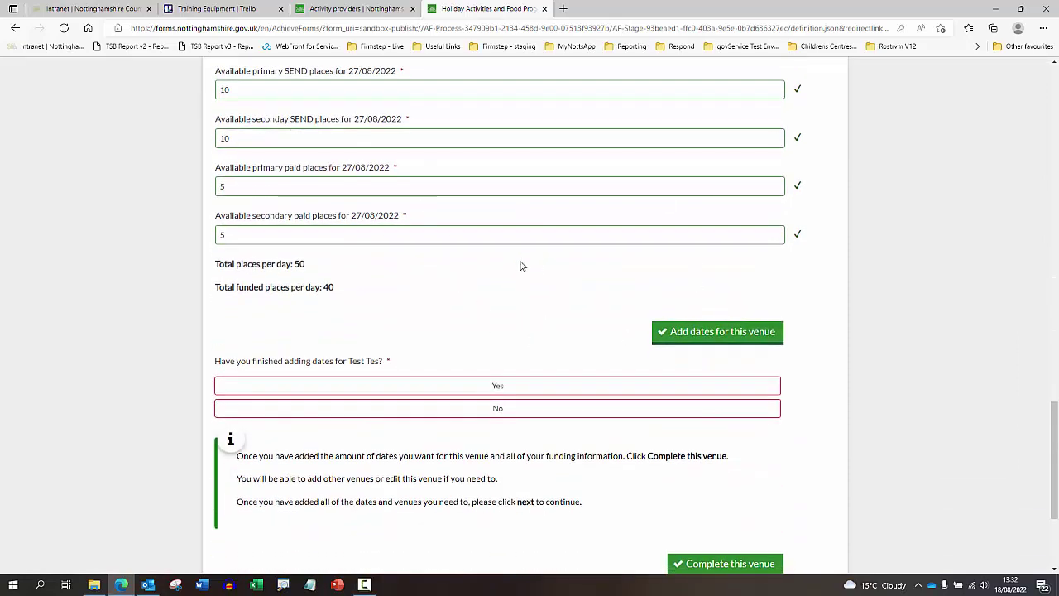
# - Answer No to whether all dates have been added for Test Tes
pyautogui.scroll(-1, 496, 273)
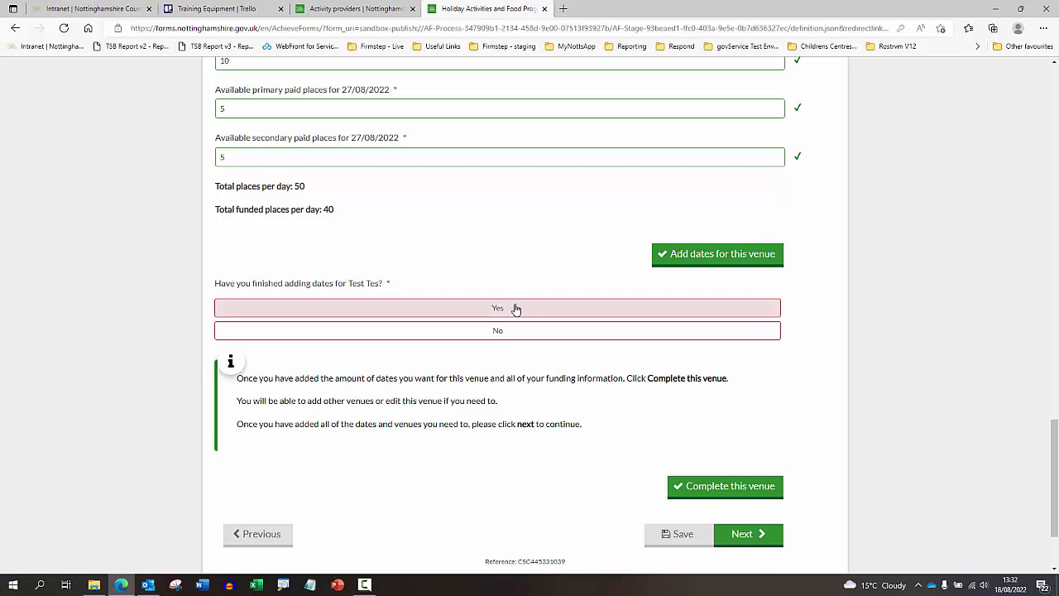
pyautogui.click(499, 331)
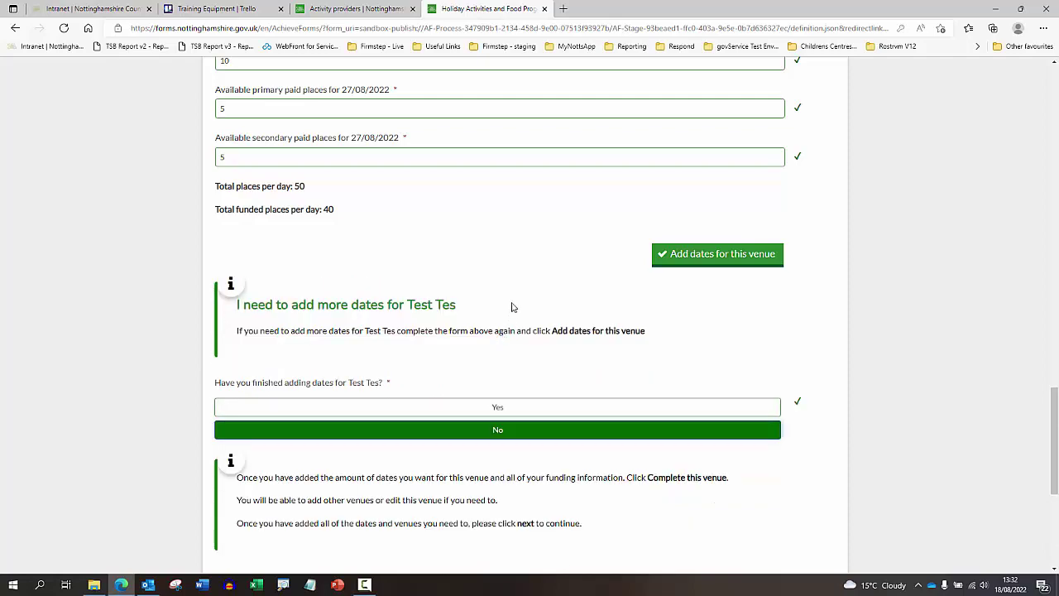
pyautogui.scroll(-3, 510, 321)
pyautogui.scroll(-1, 537, 273)
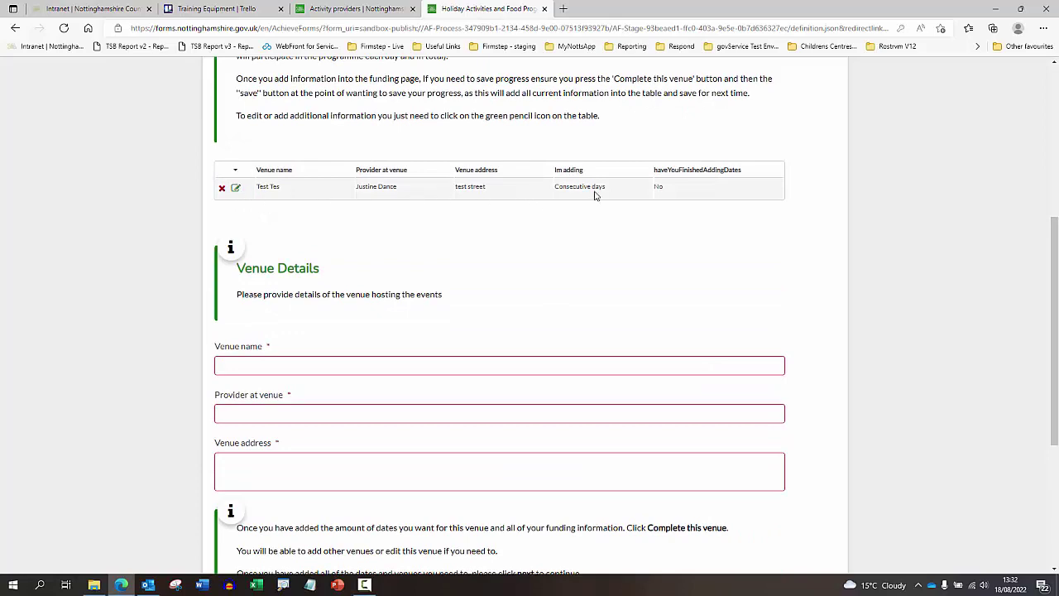
# - Save the application progress and check Outlook for the save confirmation email
pyautogui.scroll(-2, 594, 195)
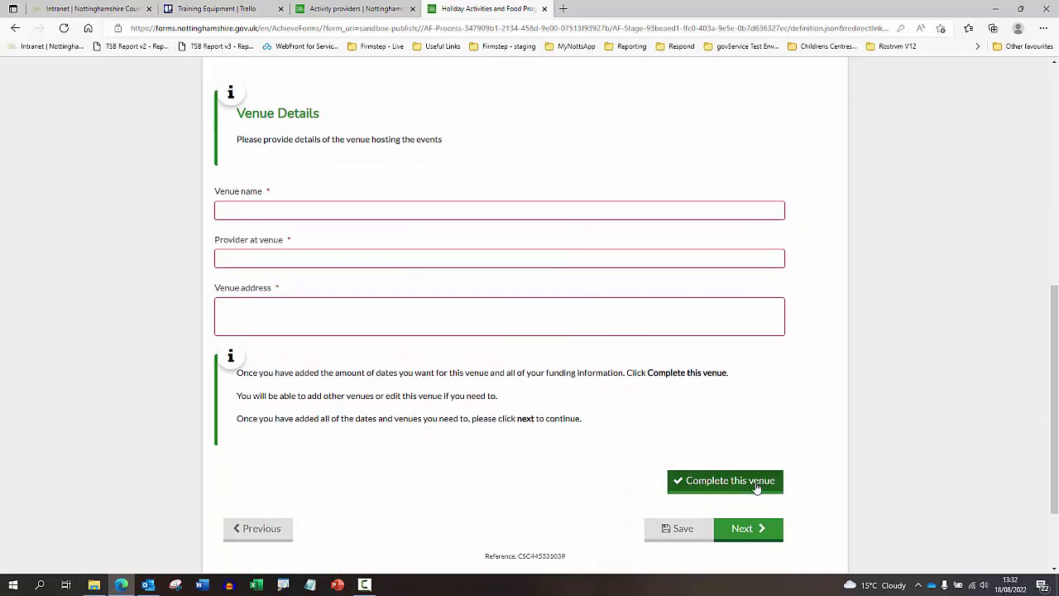
pyautogui.scroll(2, 383, 206)
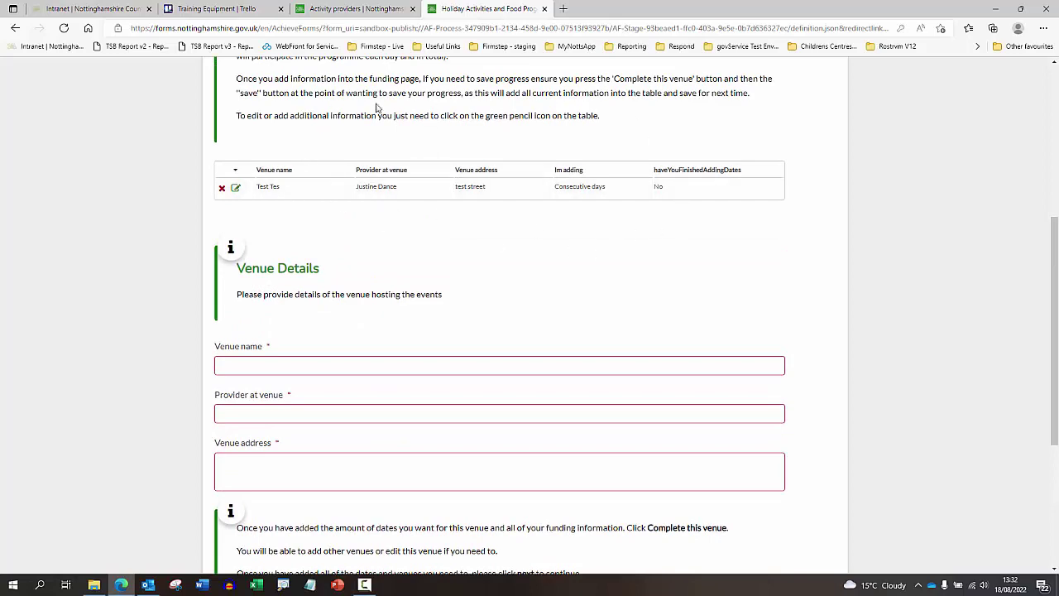
pyautogui.scroll(-3, 529, 217)
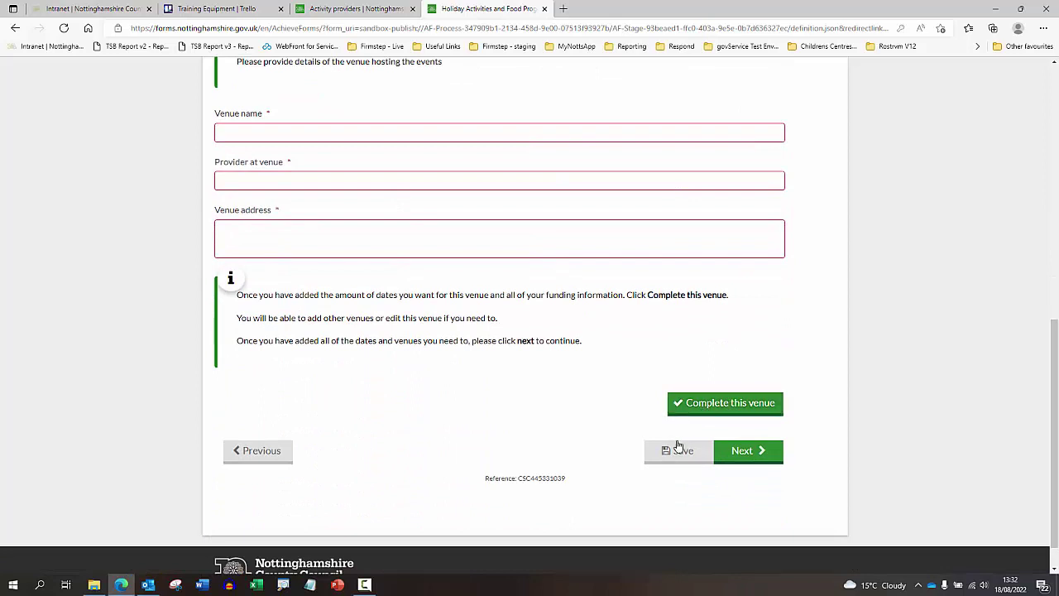
pyautogui.click(674, 452)
pyautogui.click(148, 584)
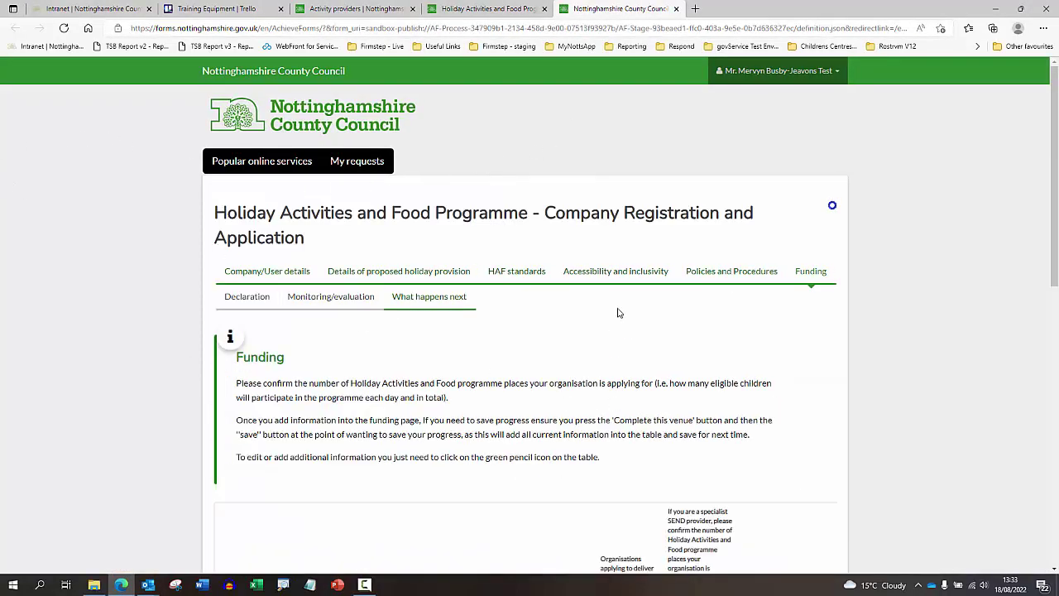
pyautogui.scroll(-3, 546, 295)
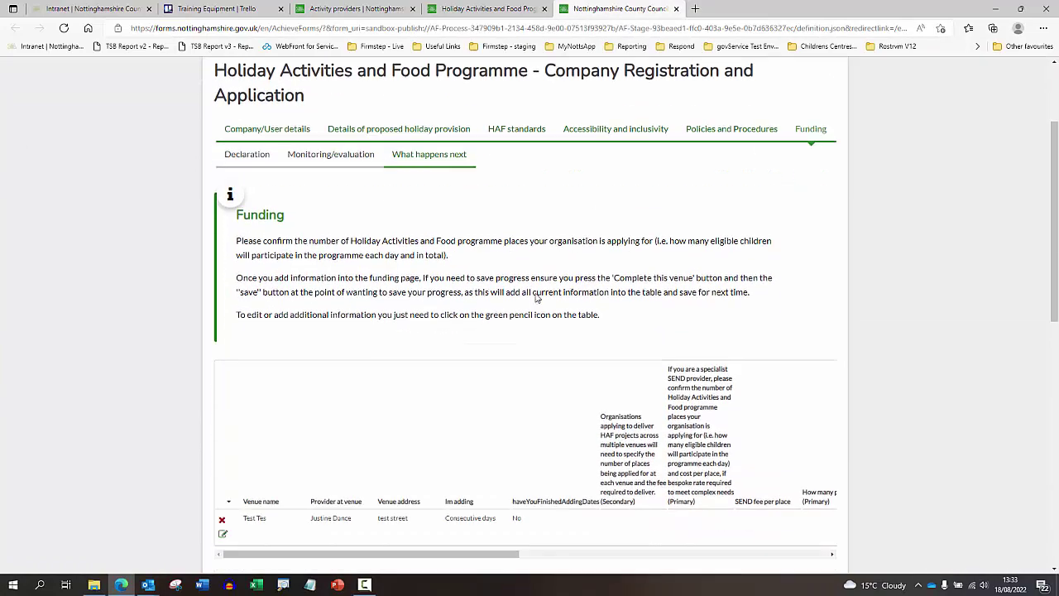
pyautogui.scroll(-1, 536, 298)
pyautogui.scroll(3, 535, 298)
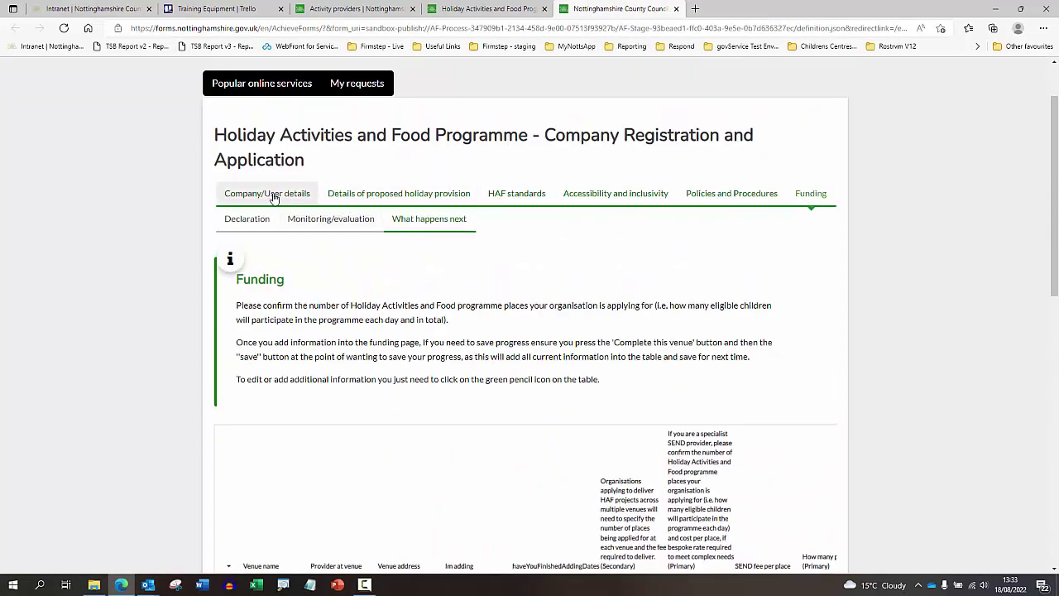
pyautogui.click(372, 199)
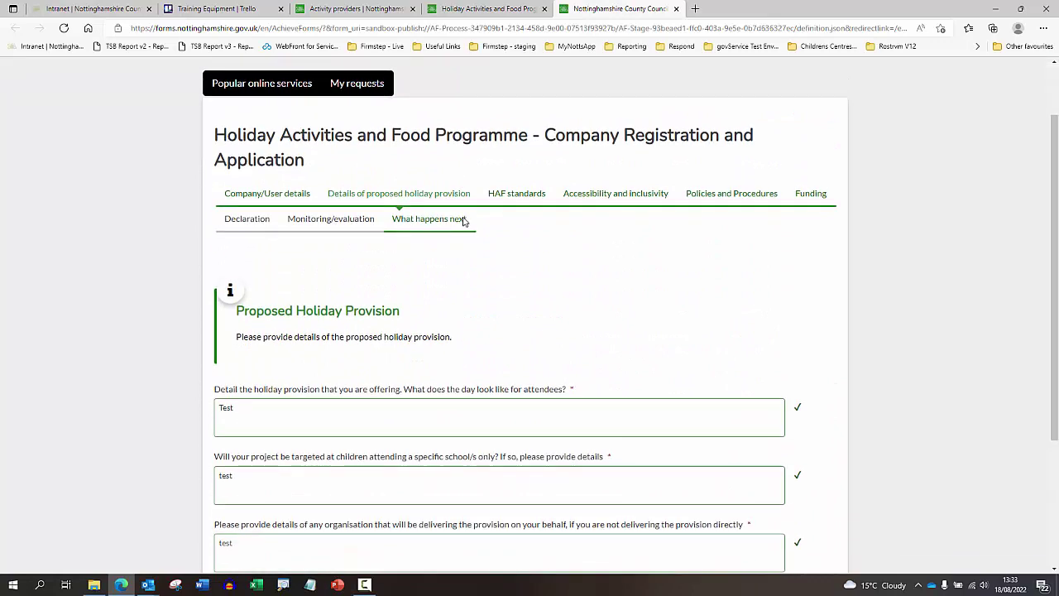
pyautogui.scroll(-2, 497, 249)
pyautogui.scroll(-1, 506, 257)
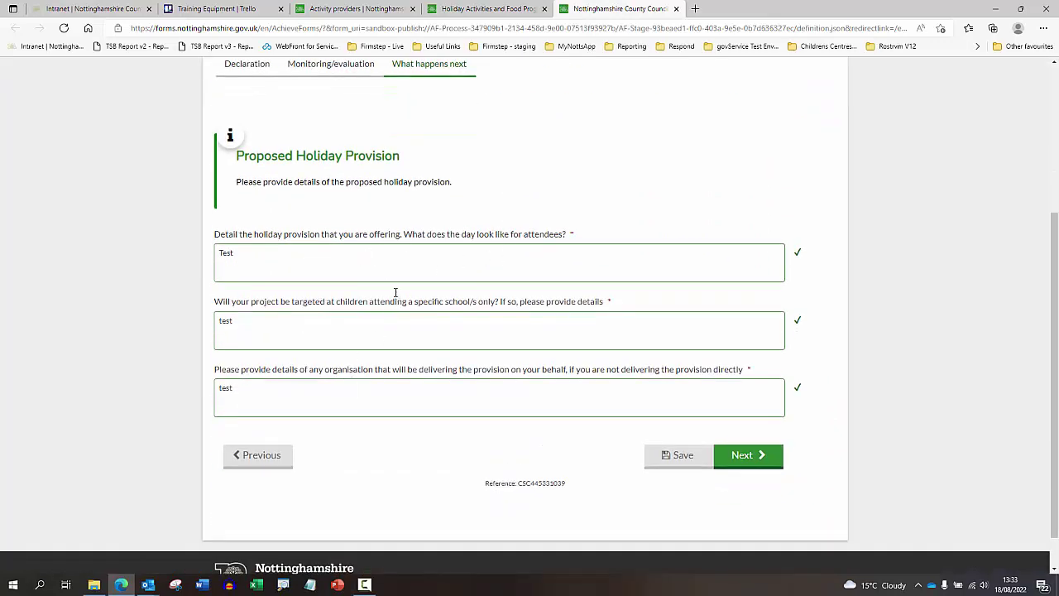
pyautogui.scroll(3, 502, 231)
pyautogui.click(516, 198)
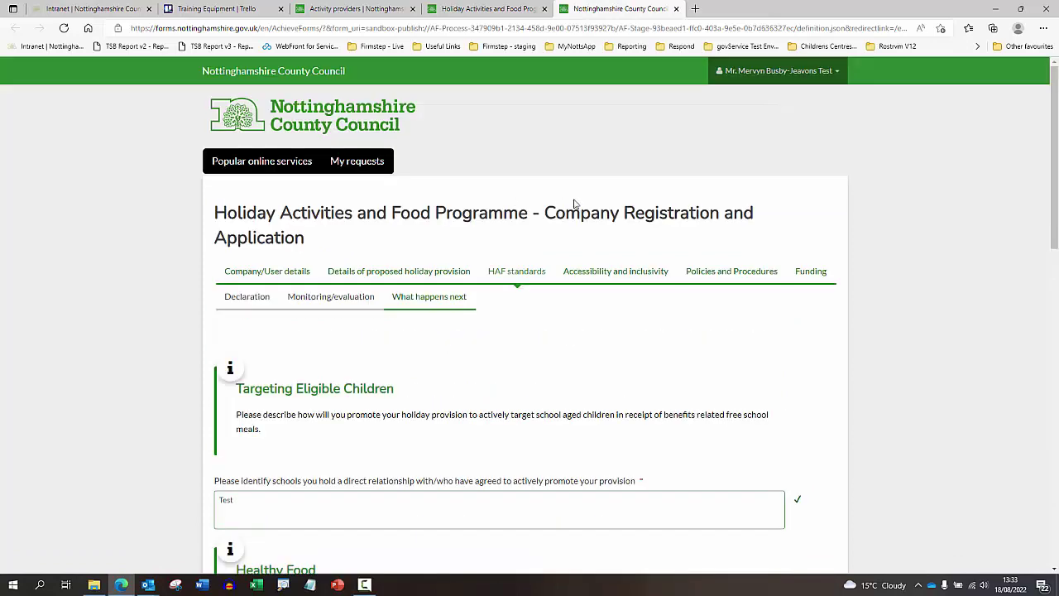
pyautogui.click(601, 273)
pyautogui.click(709, 279)
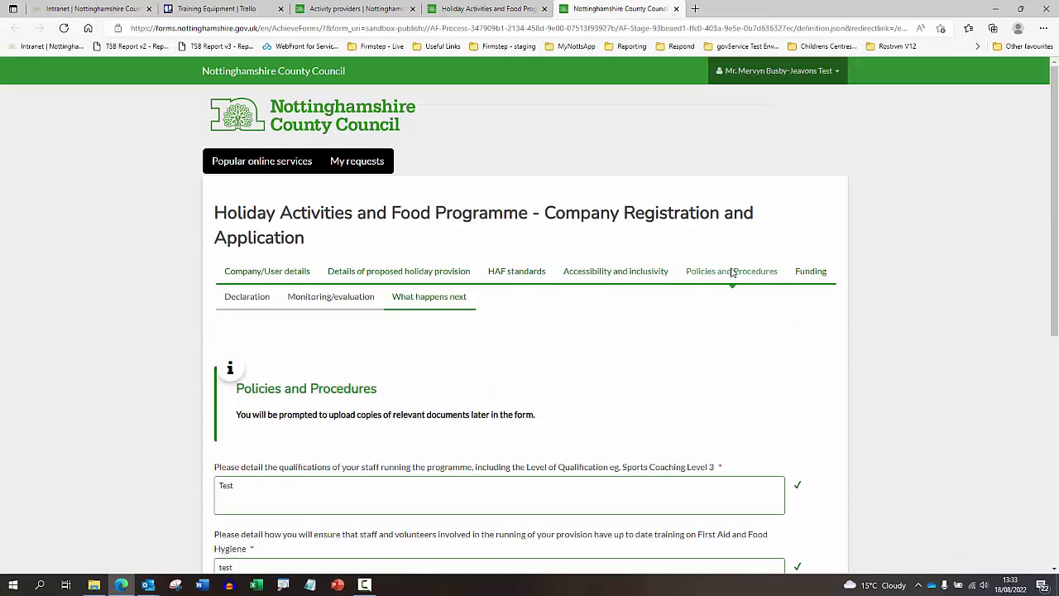
pyautogui.click(804, 276)
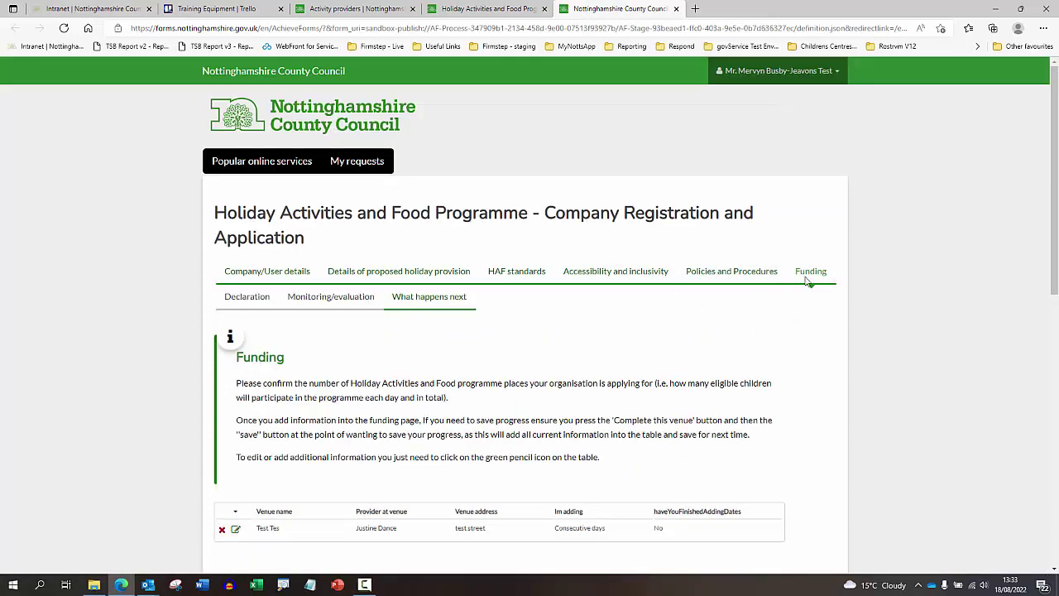
pyautogui.scroll(-1, 733, 305)
pyautogui.scroll(-1, 496, 397)
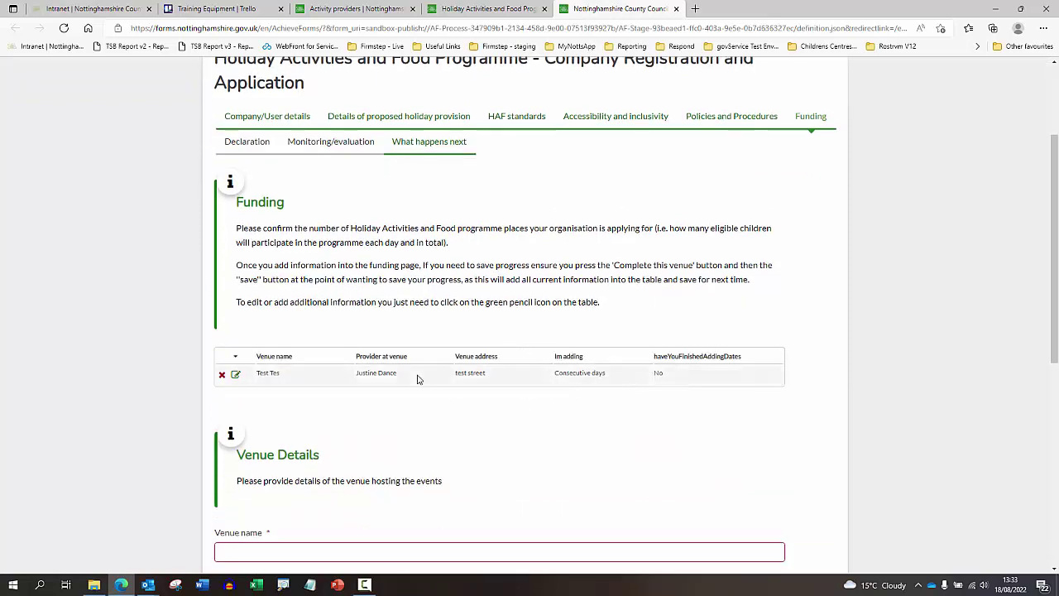
pyautogui.scroll(-2, 272, 290)
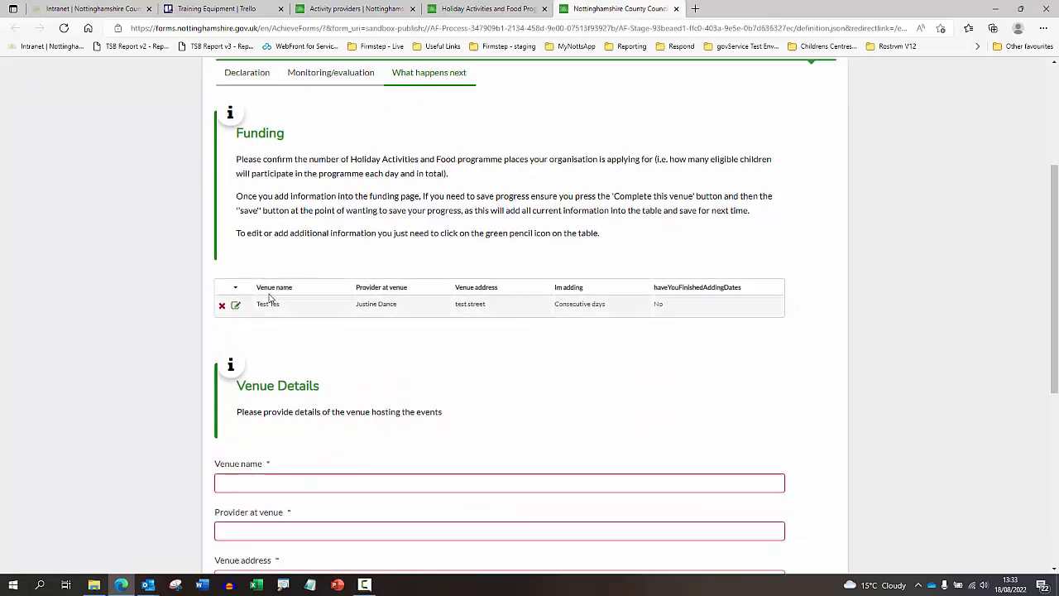
pyautogui.scroll(1, 440, 173)
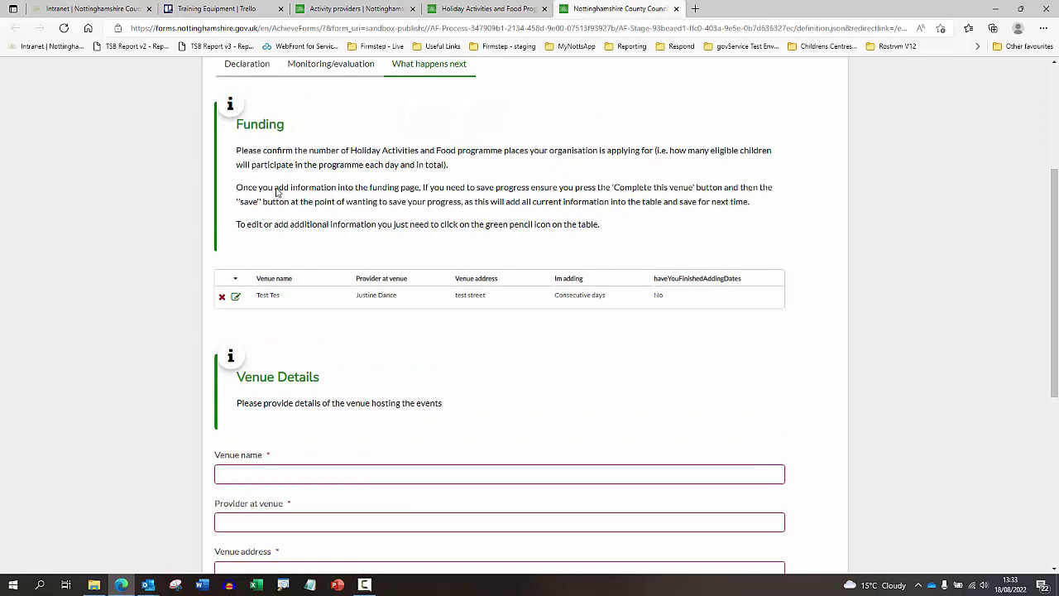
# - Edit the Test Tes venue and review its five reloaded August event dates
pyautogui.click(237, 300)
pyautogui.scroll(-3, 401, 226)
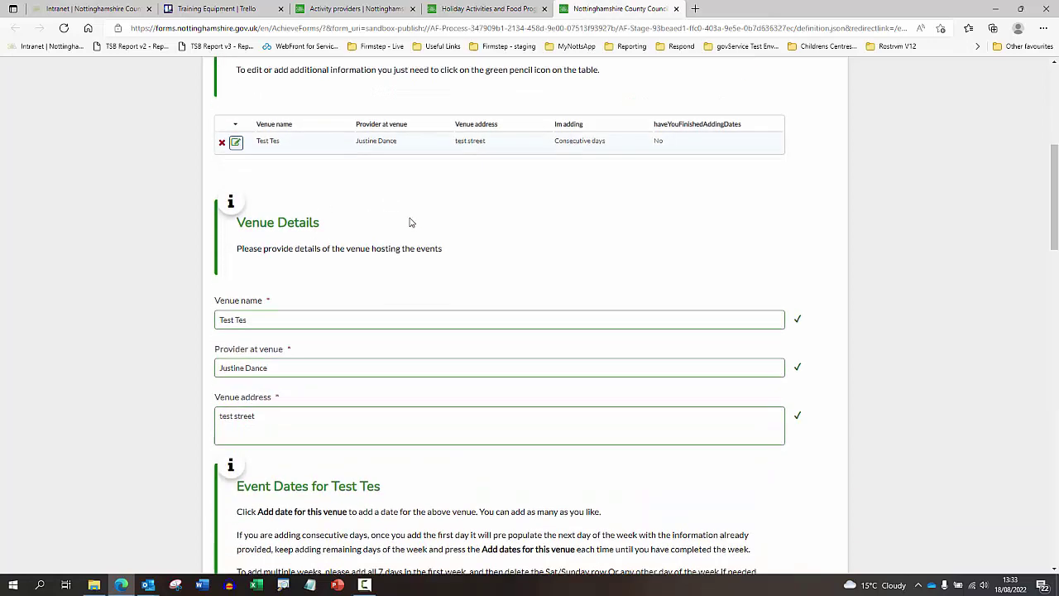
pyautogui.scroll(-2, 428, 186)
pyautogui.scroll(-2, 432, 203)
pyautogui.scroll(-3, 335, 289)
pyautogui.scroll(-6, 342, 294)
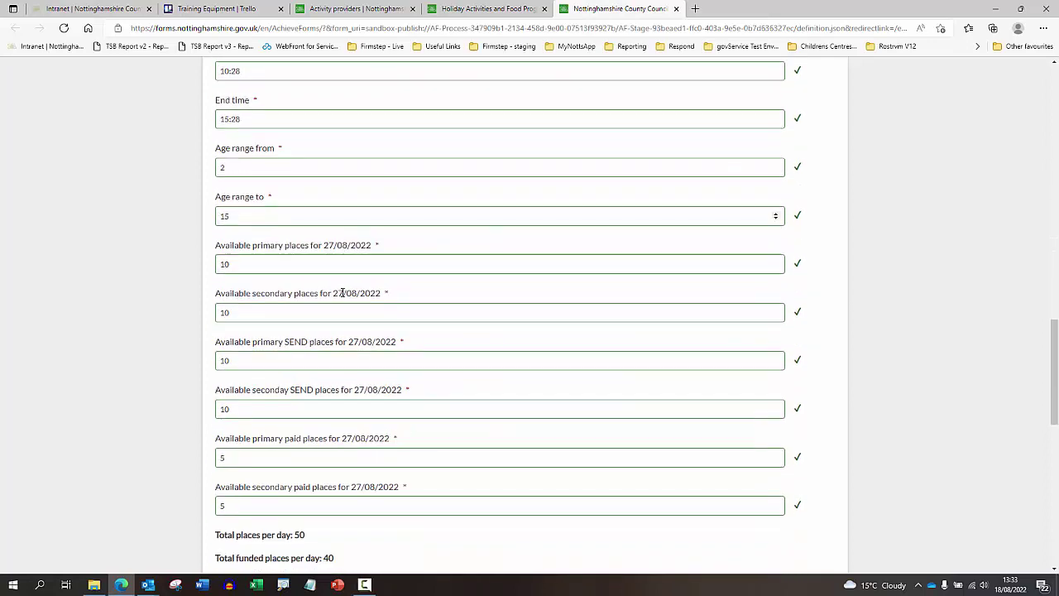
pyautogui.scroll(-2, 364, 311)
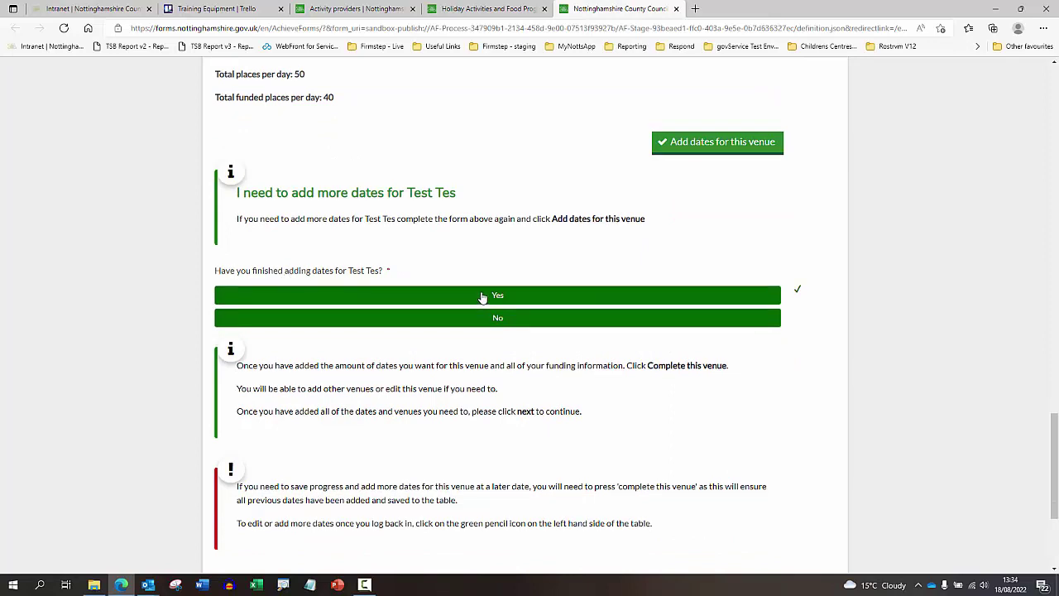
# - Mark Test Tes dates as finished and enter £1000 HAF funding and £1000 other income
pyautogui.click(482, 296)
pyautogui.scroll(-2, 482, 290)
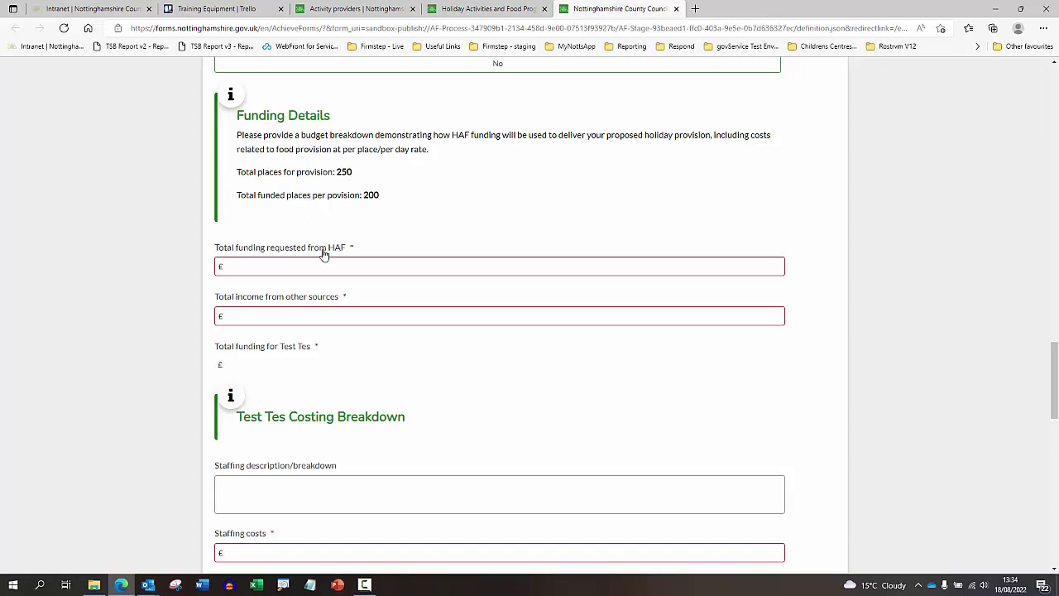
pyautogui.click(303, 263)
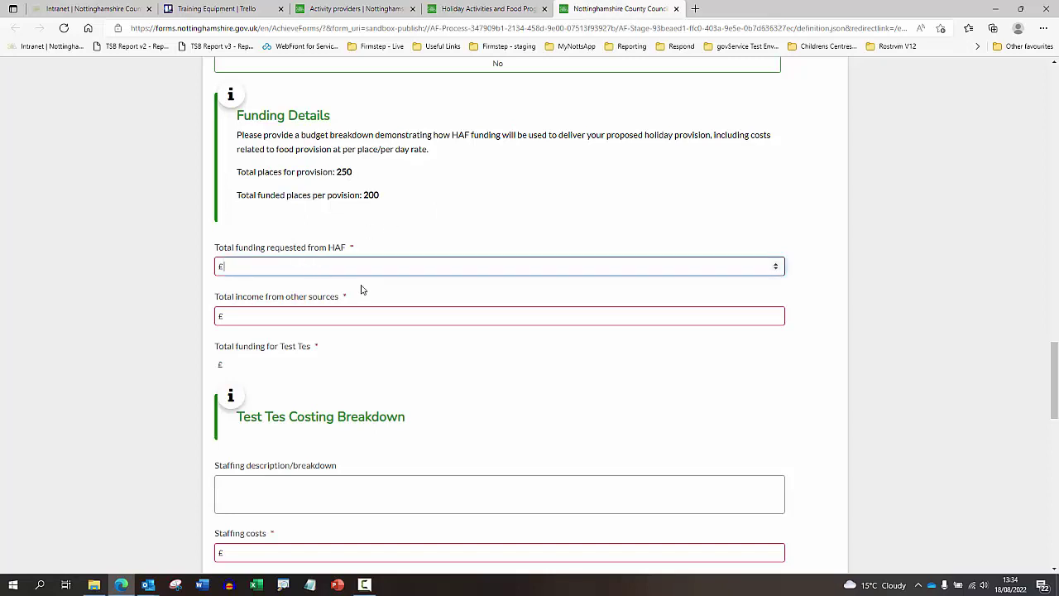
pyautogui.write('1000')
pyautogui.press('Tab')
pyautogui.write('1')
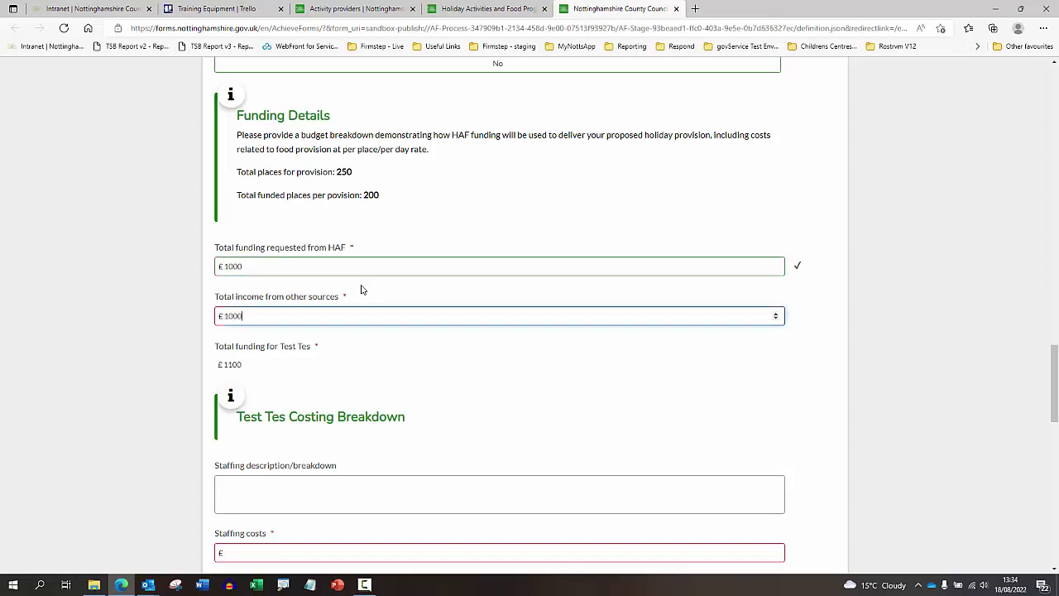
# - Enter 'test' descriptions with £100 each for staffing, facilities hire and equipment
pyautogui.scroll(-3, 356, 310)
pyautogui.click(268, 261)
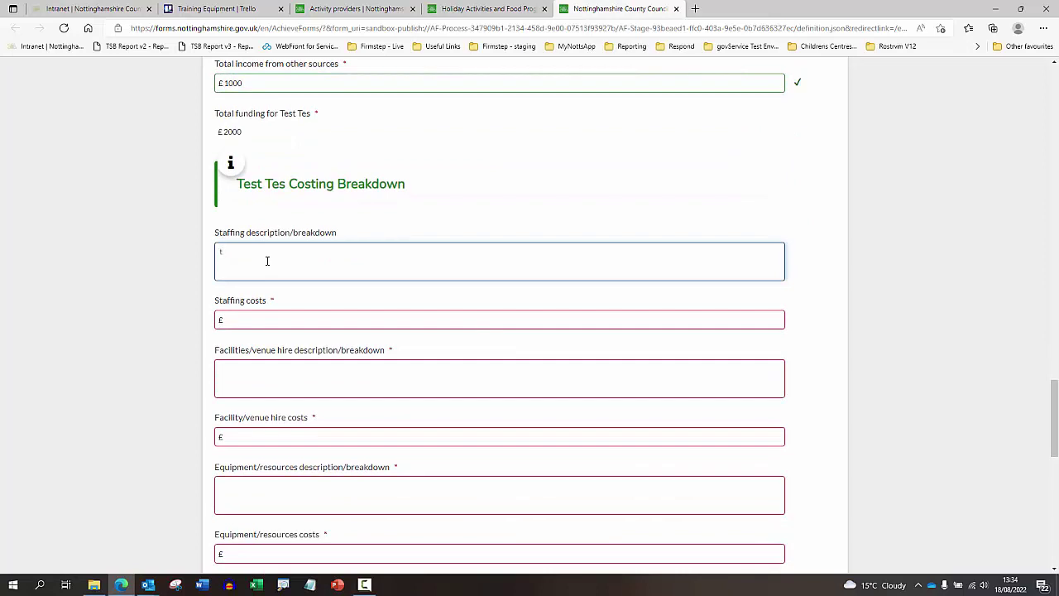
pyautogui.write('test')
pyautogui.press('Tab')
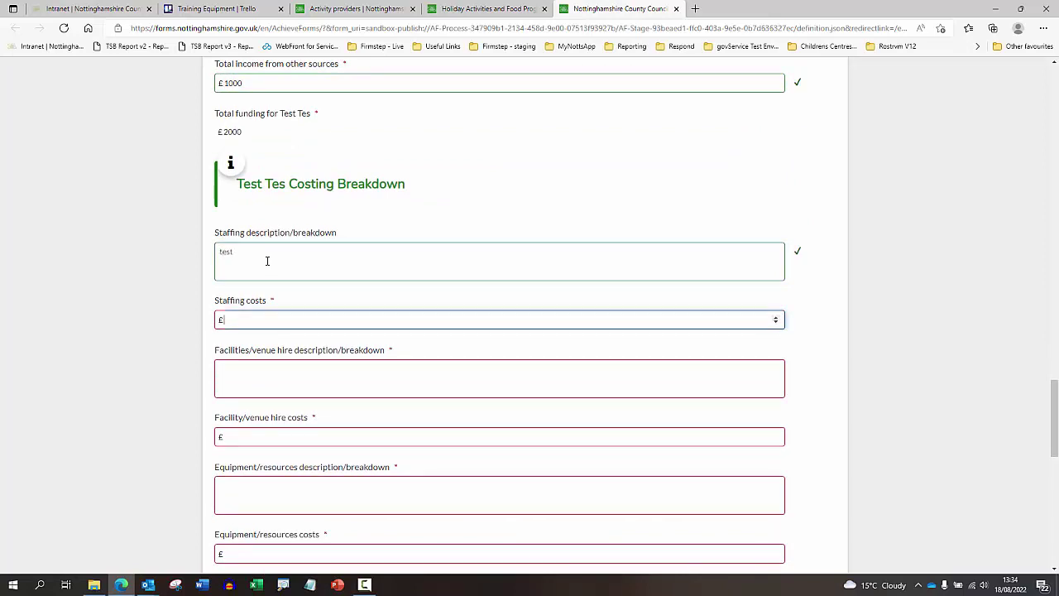
pyautogui.write('100')
pyautogui.press('Tab')
pyautogui.write('Test')
pyautogui.press('Tab')
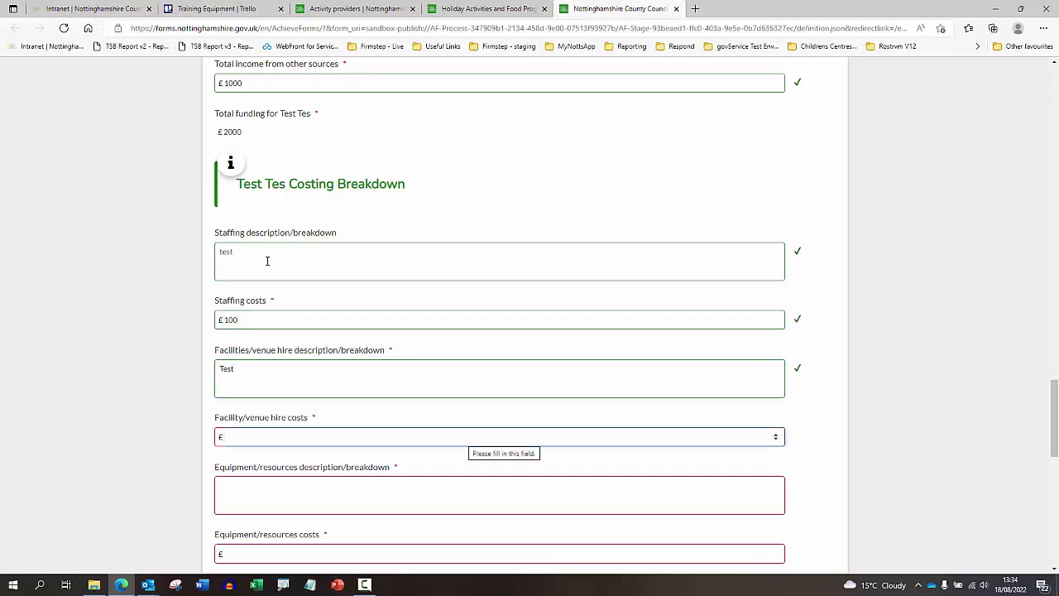
pyautogui.write('100')
pyautogui.press('Tab')
pyautogui.write('test')
pyautogui.press('Tab')
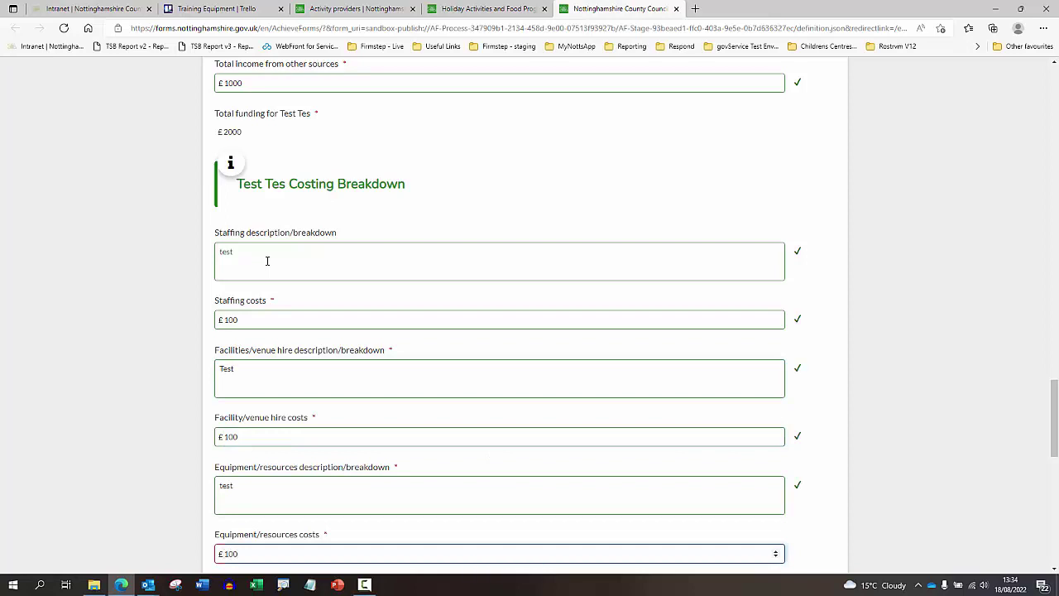
# - Add food £400, marketing £200 and other costs £1100, bringing total costs to £2000
pyautogui.scroll(-3, 240, 273)
pyautogui.click(256, 369)
pyautogui.write('test')
pyautogui.press('Tab')
pyautogui.write('400')
pyautogui.click(239, 490)
pyautogui.write('test')
pyautogui.scroll(-2, 242, 463)
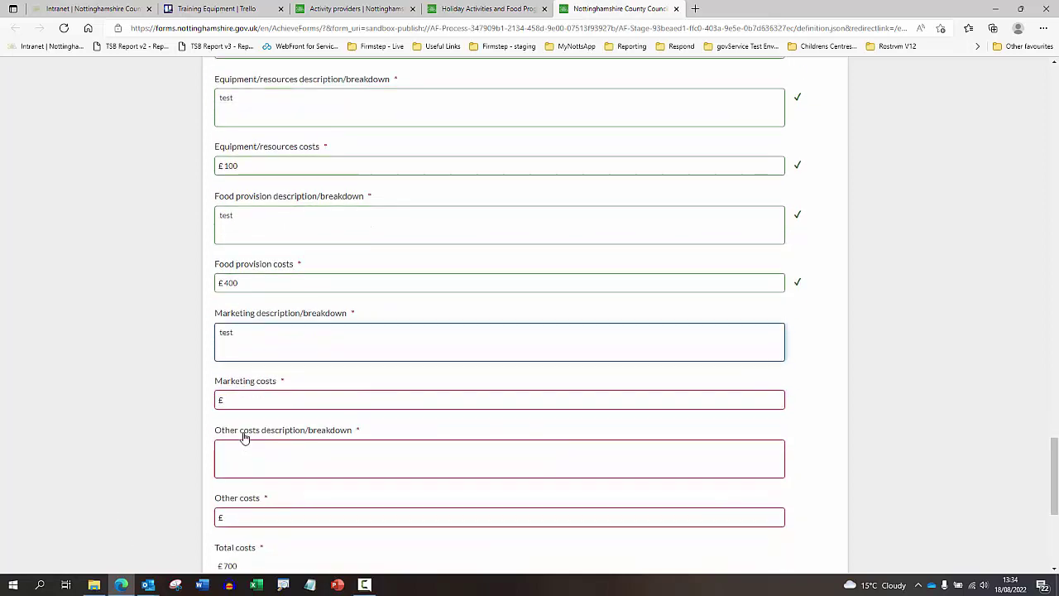
pyautogui.click(256, 407)
pyautogui.write('200')
pyautogui.click(259, 458)
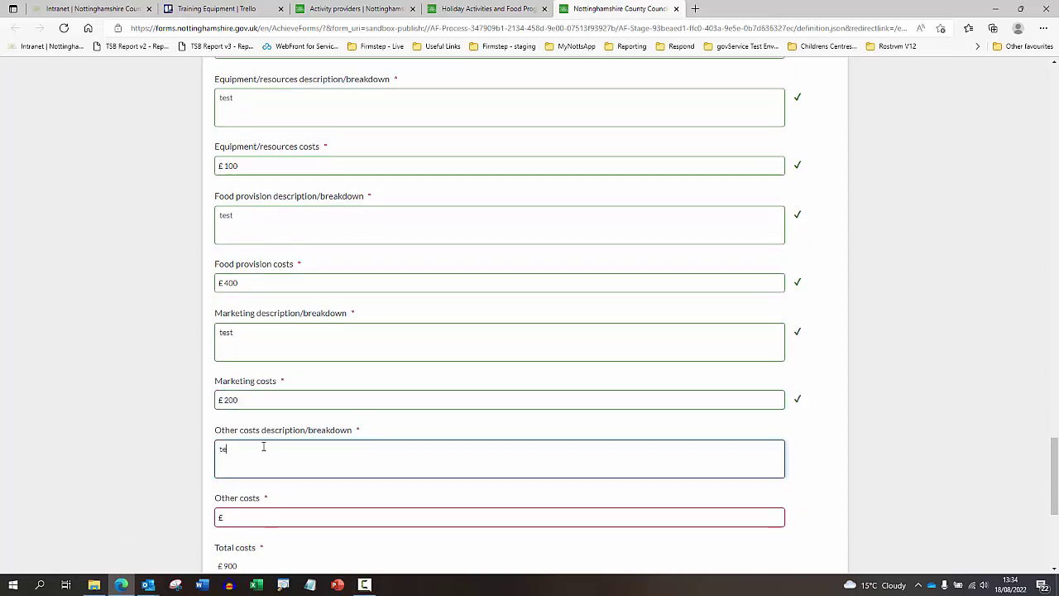
pyautogui.scroll(-2, 259, 450)
pyautogui.click(272, 365)
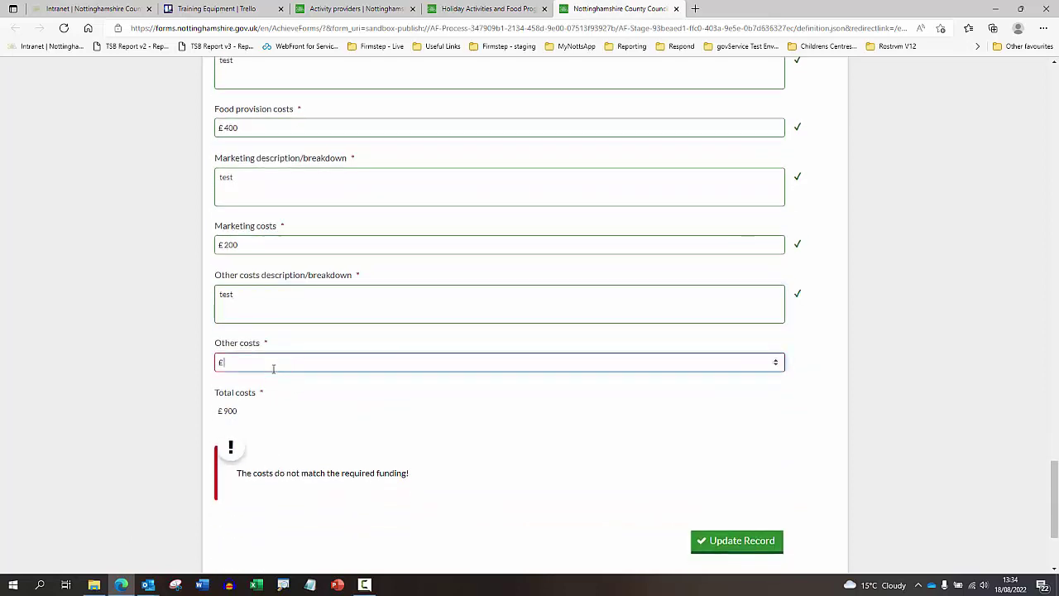
pyautogui.write('1100')
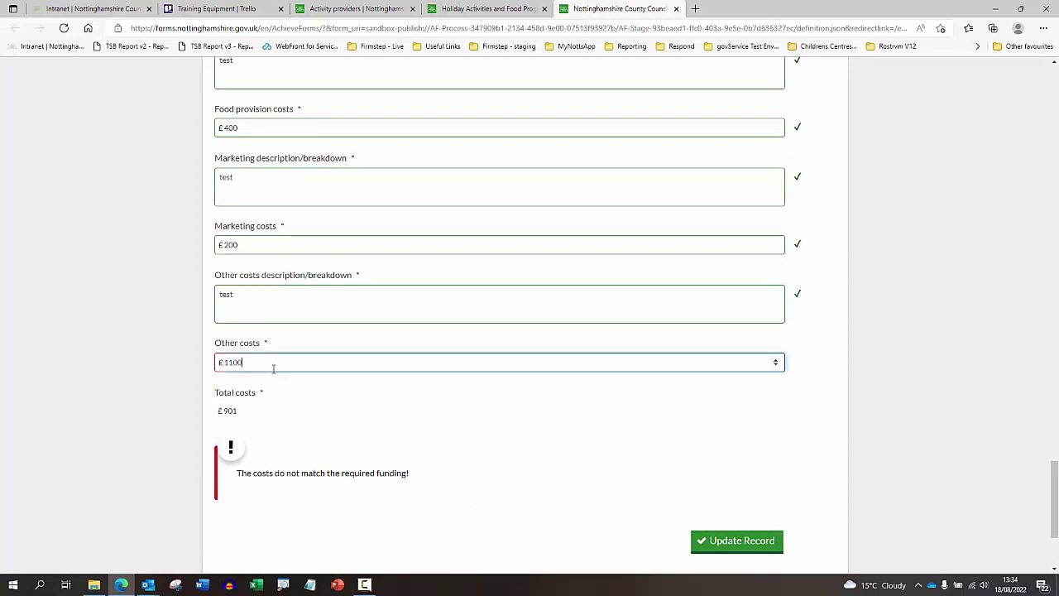
pyautogui.click(314, 392)
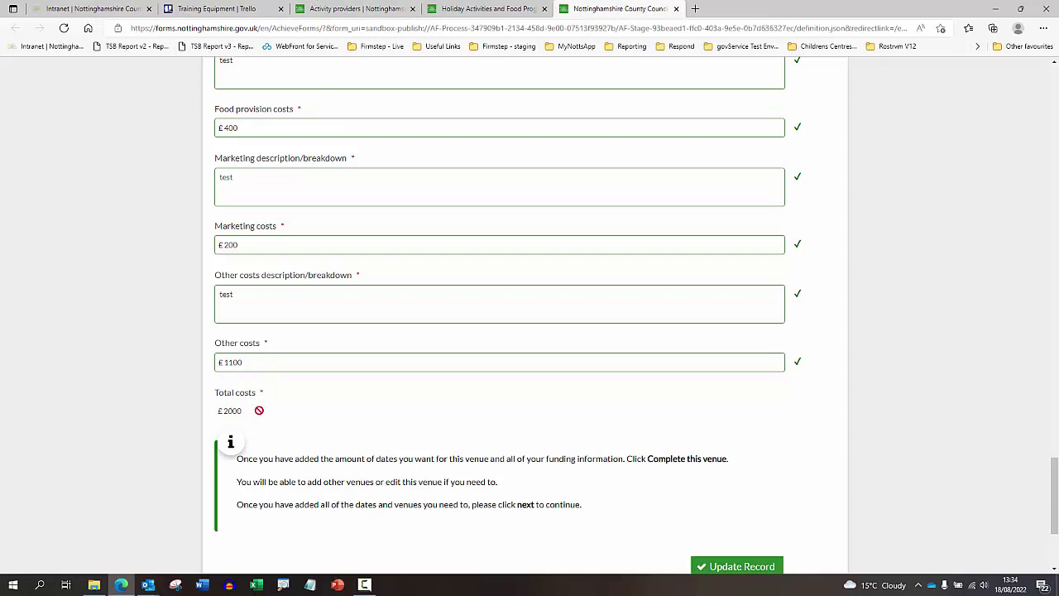
# - Update the venue record with the Test Tes costs
pyautogui.scroll(2, 262, 409)
pyautogui.scroll(6, 284, 348)
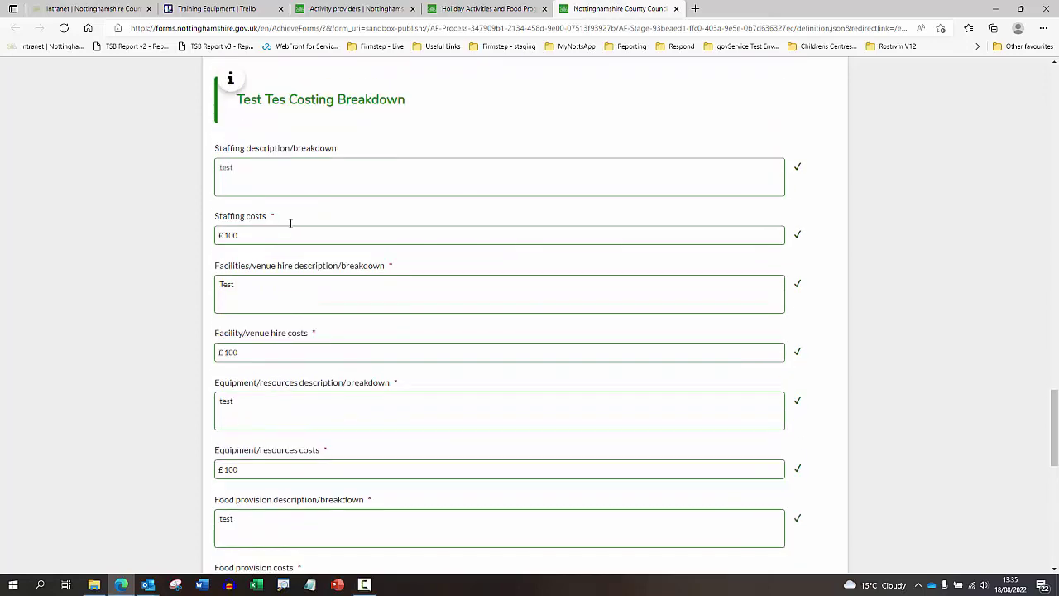
pyautogui.scroll(1, 298, 240)
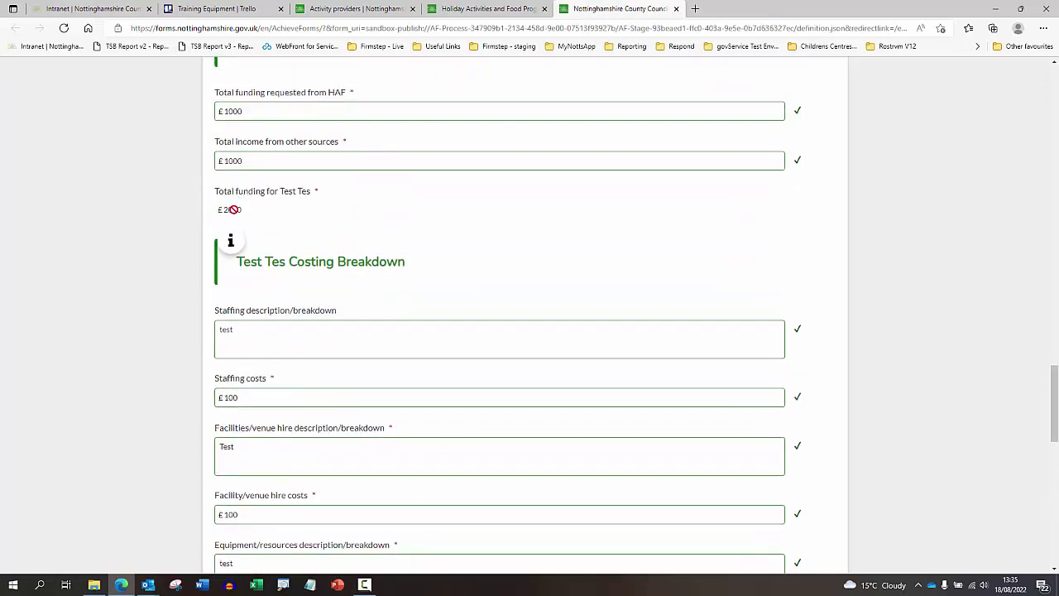
pyautogui.scroll(-5, 264, 227)
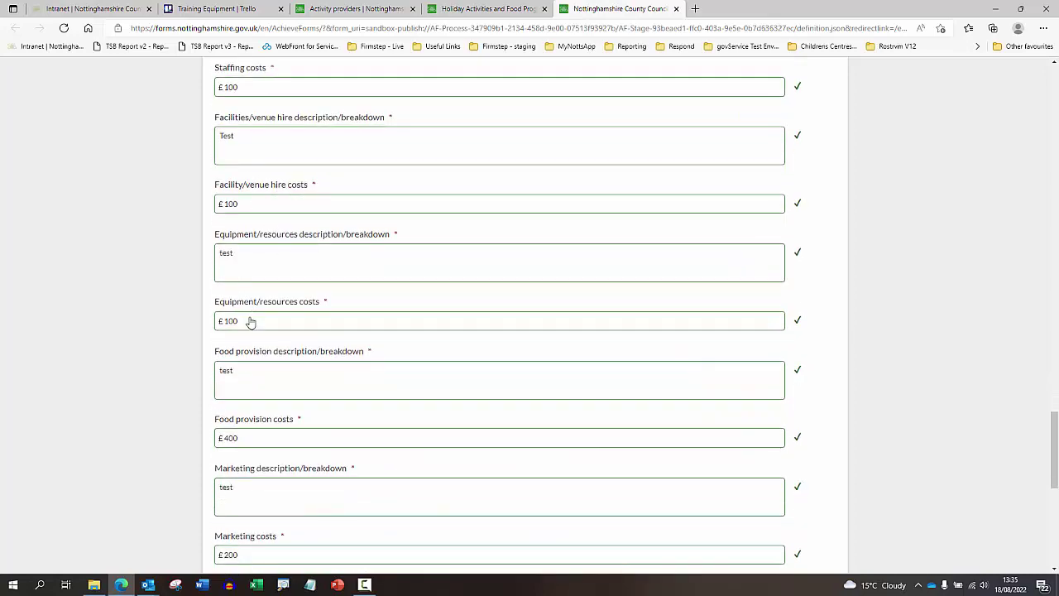
pyautogui.scroll(-5, 253, 200)
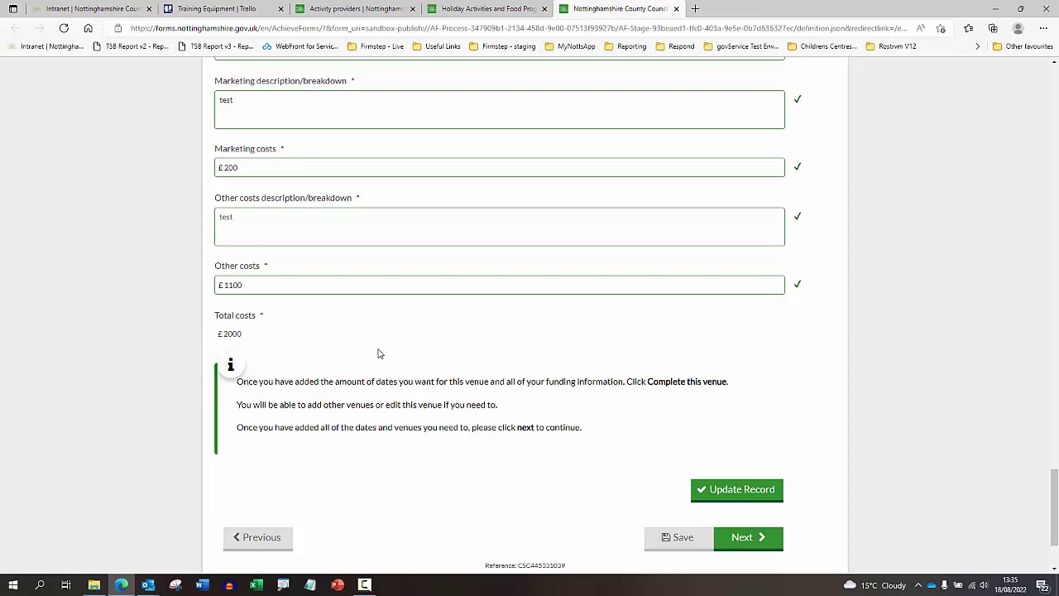
pyautogui.scroll(1, 382, 351)
pyautogui.scroll(-1, 386, 354)
pyautogui.scroll(-1, 387, 356)
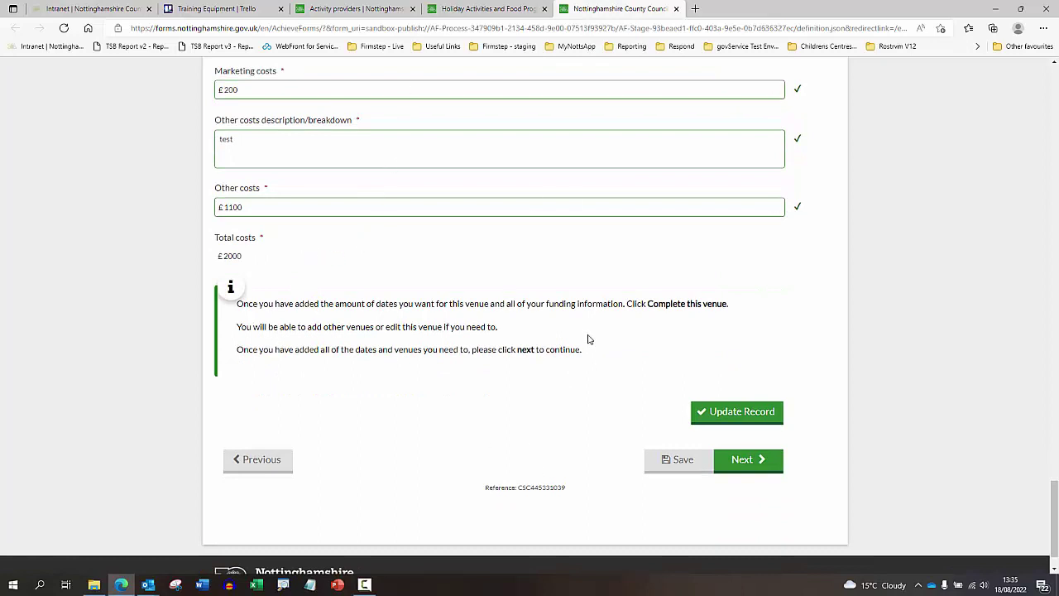
pyautogui.click(727, 421)
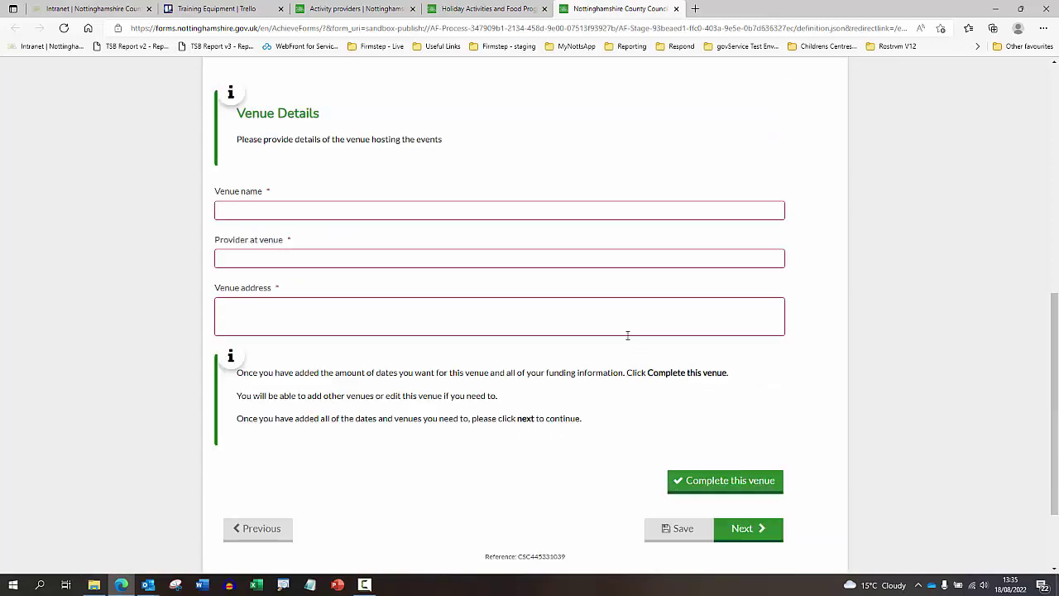
# - Check the saved Test Tes row showing £1000 HAF, £1000 other income and £2000 costs
pyautogui.scroll(2, 628, 347)
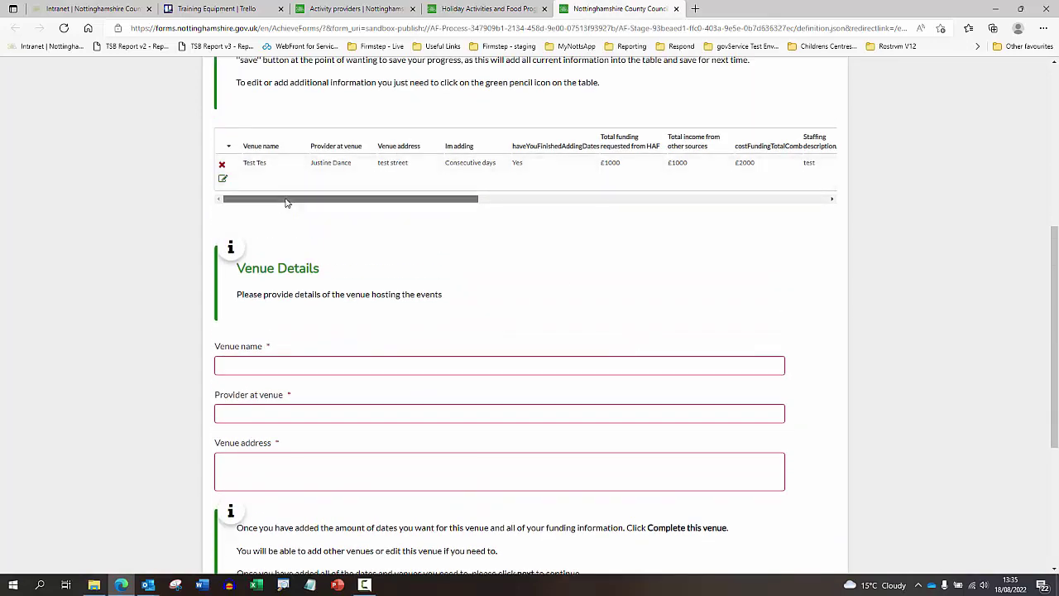
pyautogui.moveTo(286, 198); pyautogui.dragTo(248, 211)
pyautogui.scroll(-3, 560, 315)
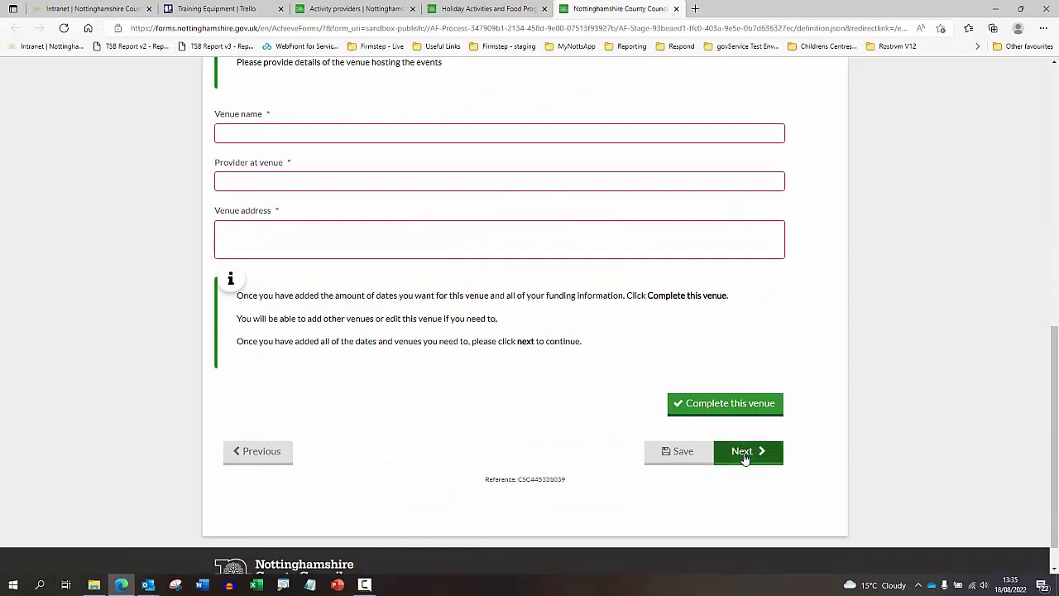
pyautogui.scroll(4, 584, 405)
pyautogui.scroll(-3, 392, 347)
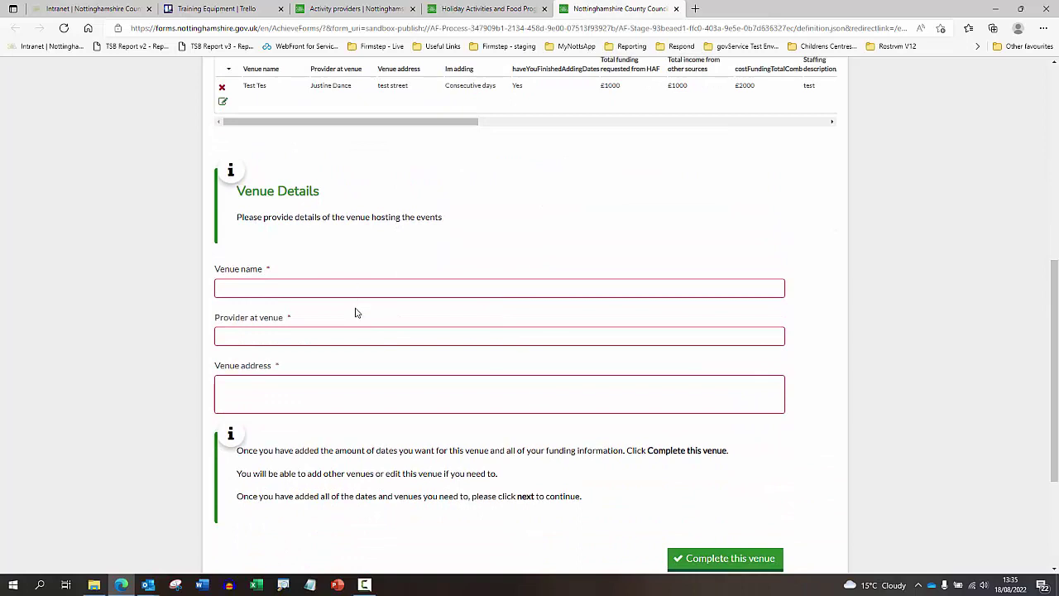
pyautogui.scroll(-2, 339, 389)
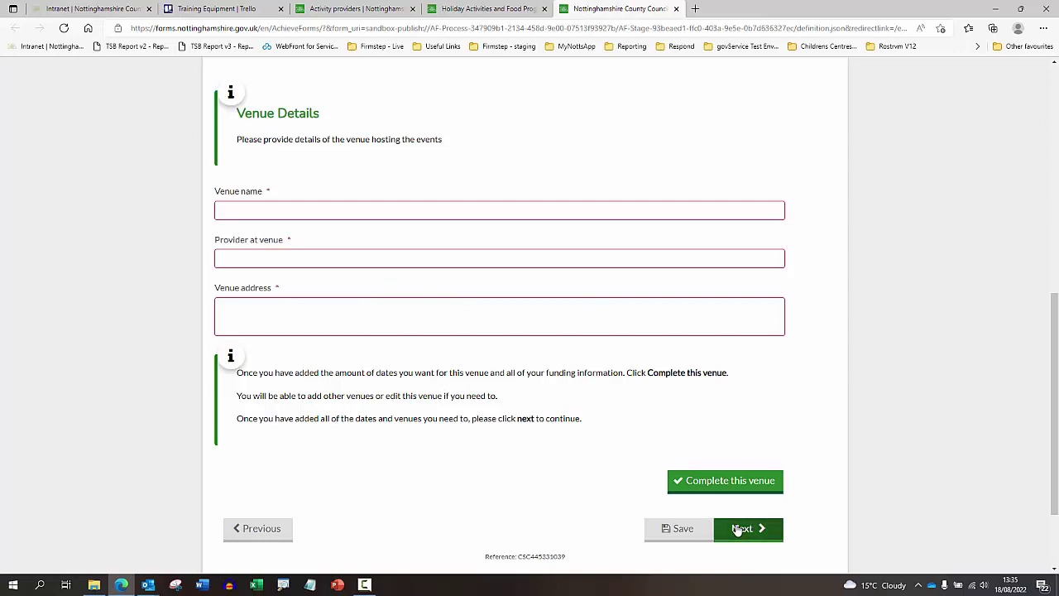
# - Continue to the declaration page and agree to the policies declaration
pyautogui.click(738, 530)
pyautogui.scroll(-3, 558, 385)
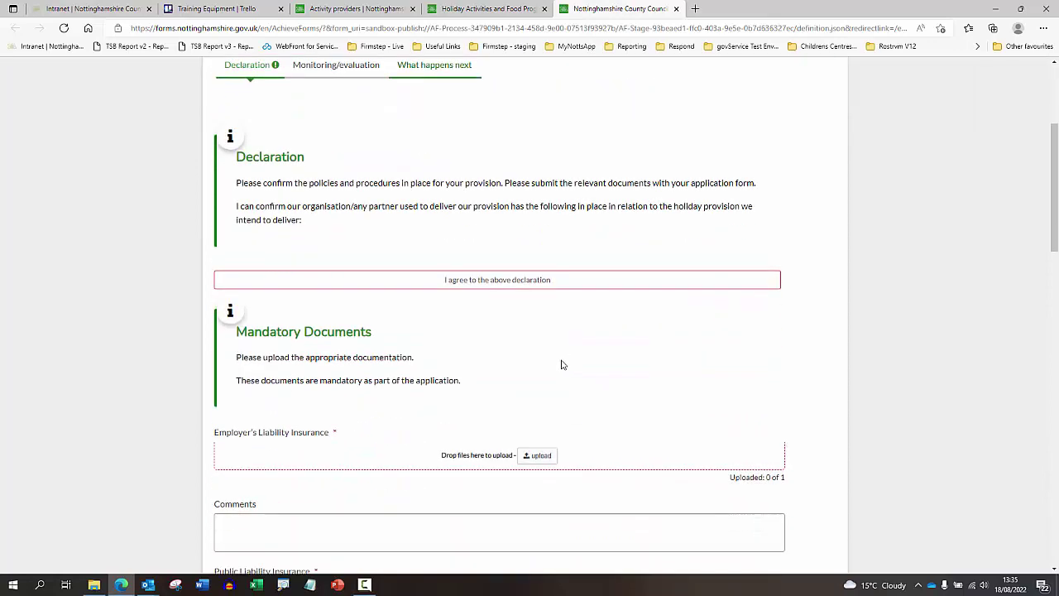
pyautogui.click(497, 278)
pyautogui.scroll(-2, 494, 300)
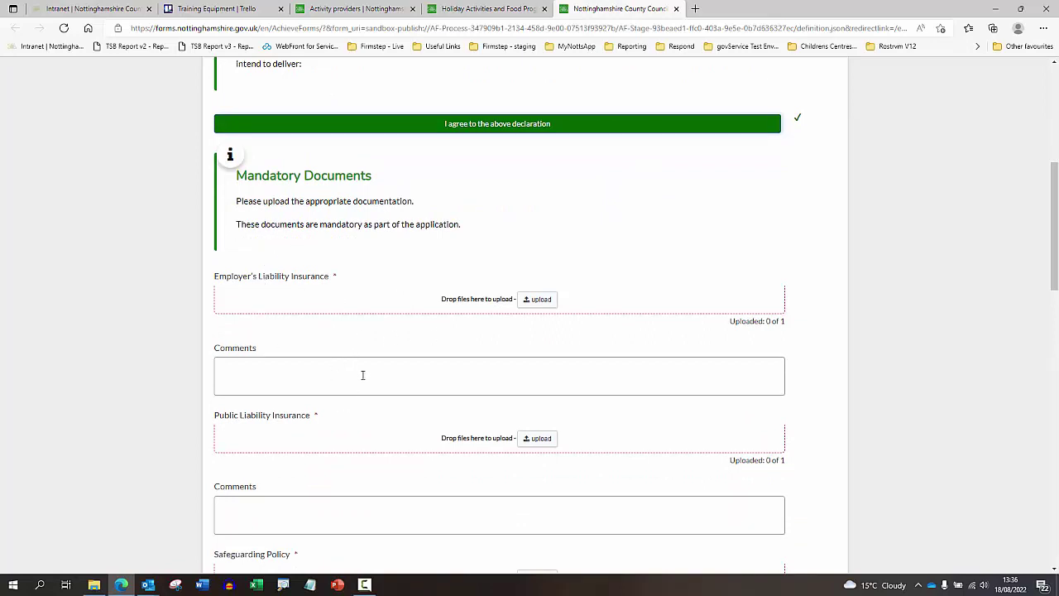
pyautogui.scroll(-1, 362, 374)
# - Upload Window 3.jpg for both insurances, Window 2.jpg for Safeguarding, Window 1.jpg for Health & Safety
pyautogui.click(312, 303)
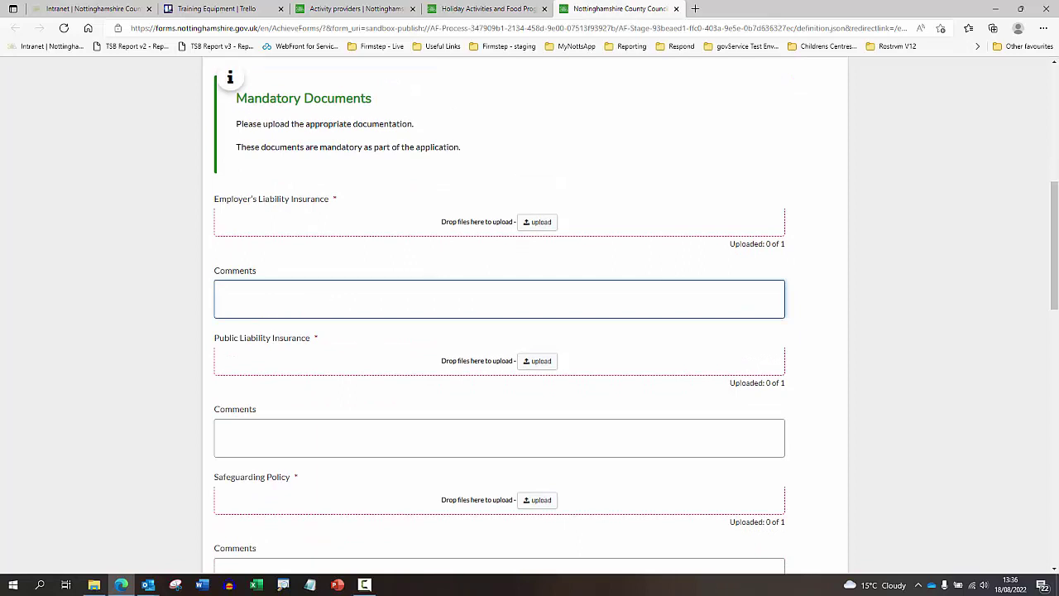
pyautogui.scroll(-1, 78, 536)
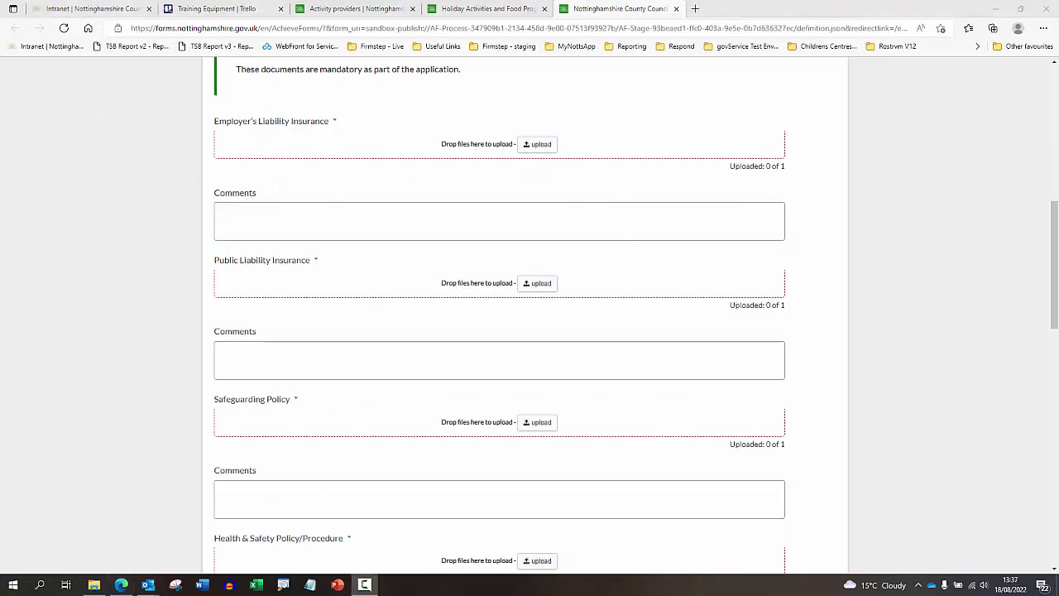
pyautogui.moveTo(0, 265); pyautogui.dragTo(536, 165)
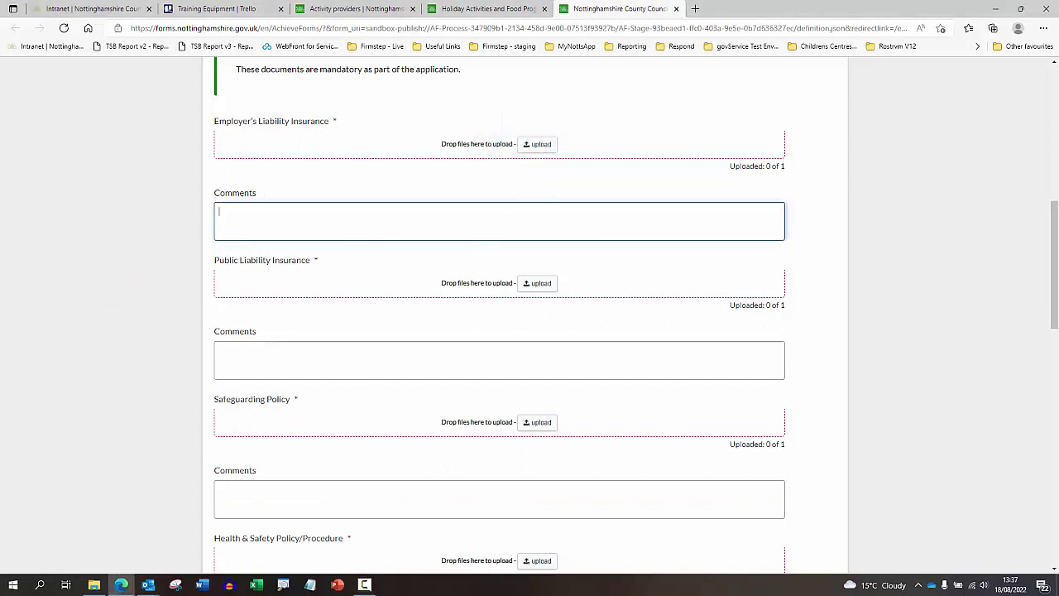
pyautogui.moveTo(0, 273); pyautogui.dragTo(539, 152)
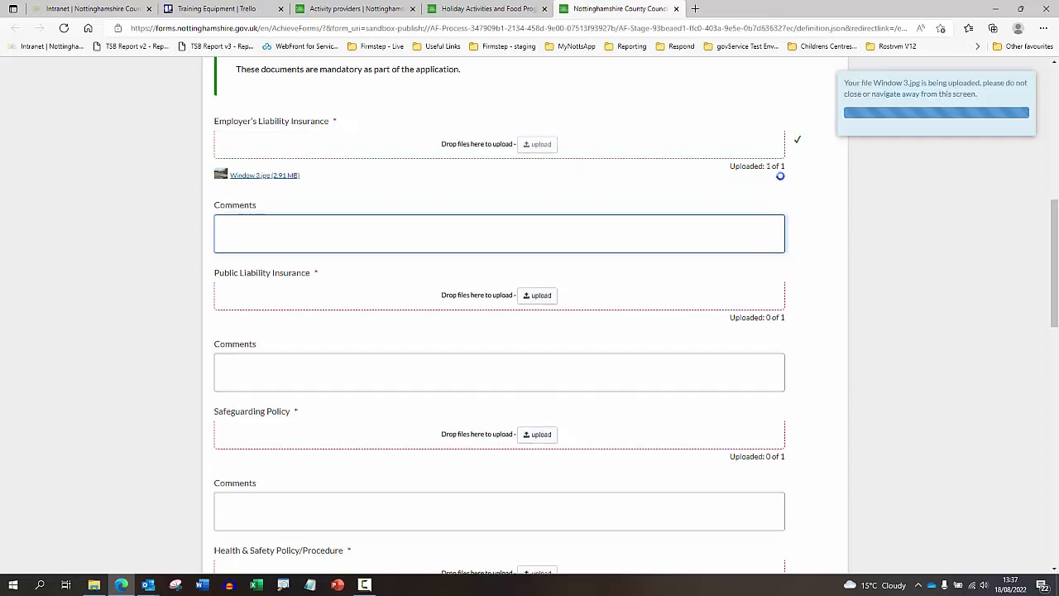
pyautogui.moveTo(0, 364); pyautogui.dragTo(536, 296)
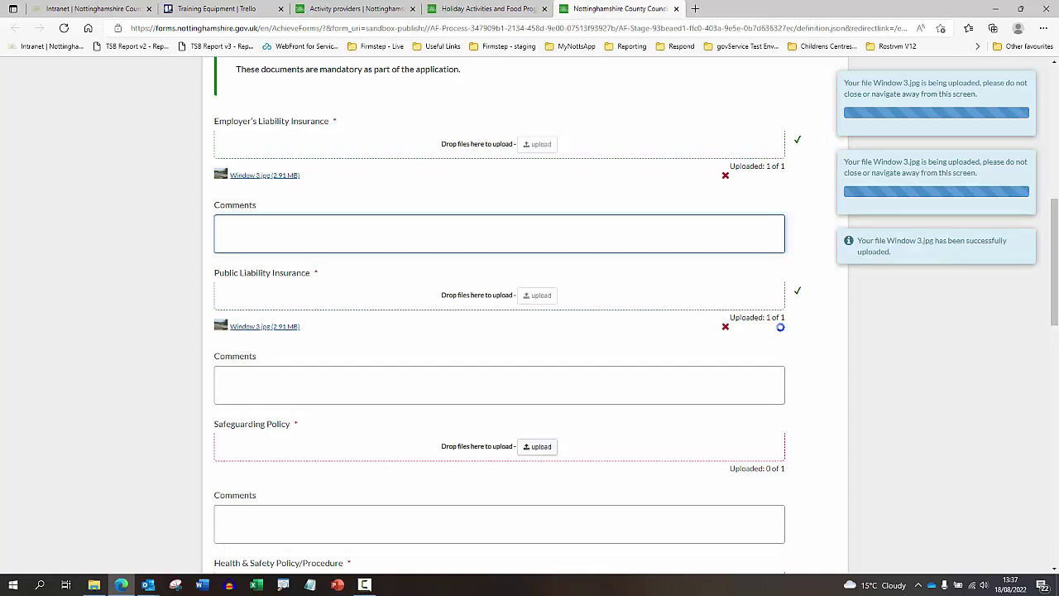
pyautogui.moveTo(0, 530); pyautogui.dragTo(536, 448)
pyautogui.scroll(-3, 536, 447)
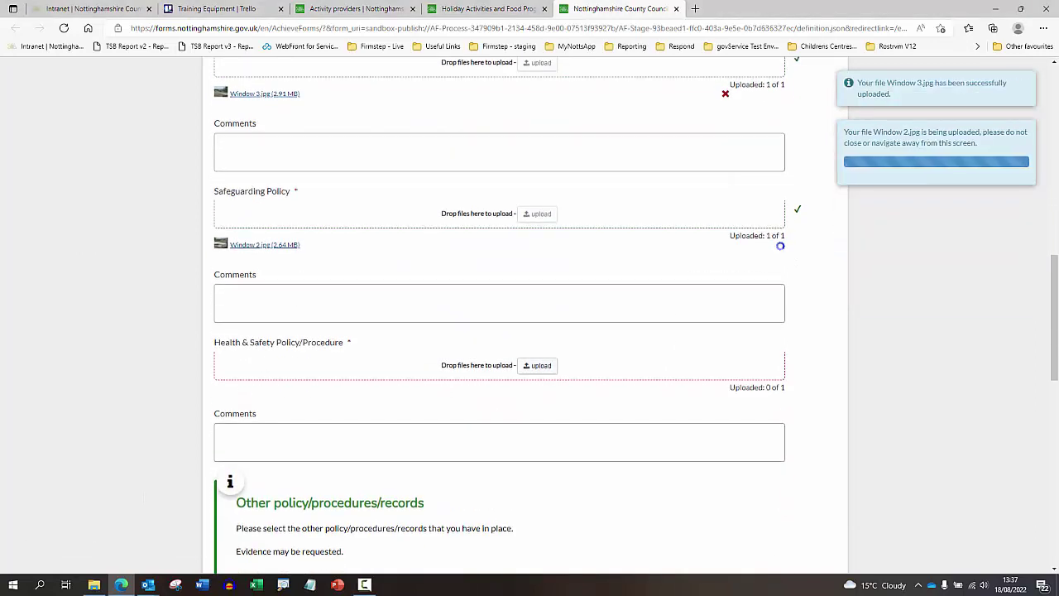
pyautogui.moveTo(0, 480)
pyautogui.mouseDown()
pyautogui.moveTo(468, 447)
pyautogui.moveTo(529, 402)
pyautogui.moveTo(542, 378)
pyautogui.mouseUp()
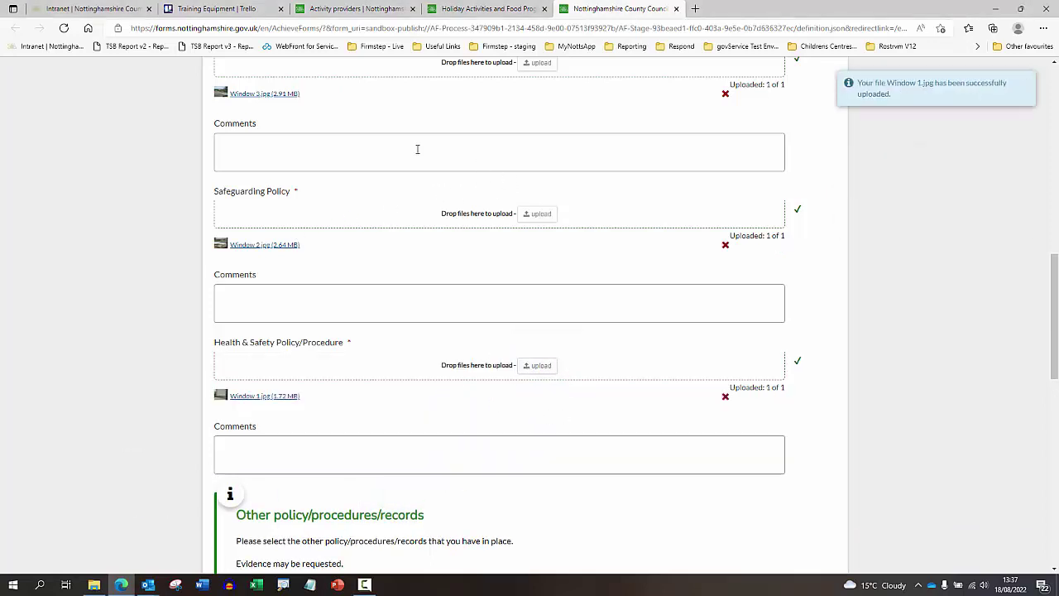
# - Mark Complaints/Whistleblowing Policy and Risk assessments as in place
pyautogui.scroll(-1, 360, 306)
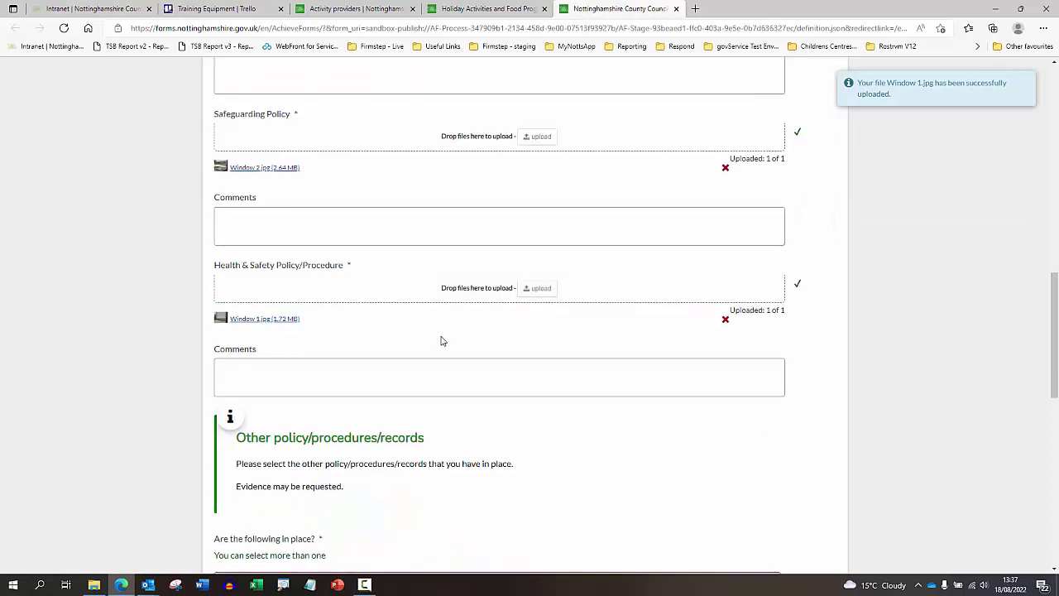
pyautogui.scroll(-1, 441, 343)
pyautogui.scroll(1, 495, 321)
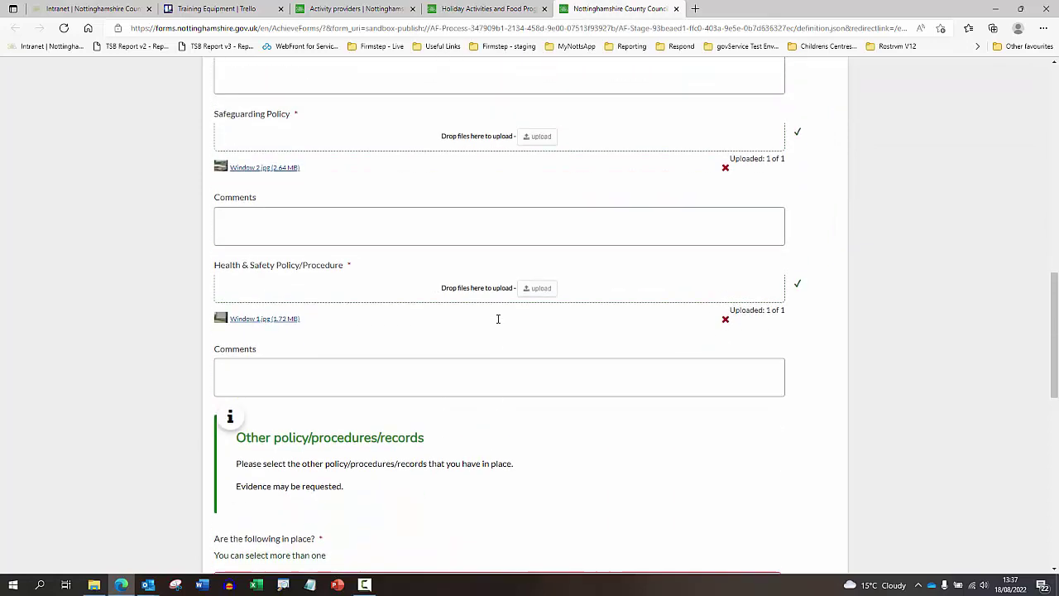
pyautogui.scroll(-2, 485, 324)
pyautogui.scroll(-2, 421, 337)
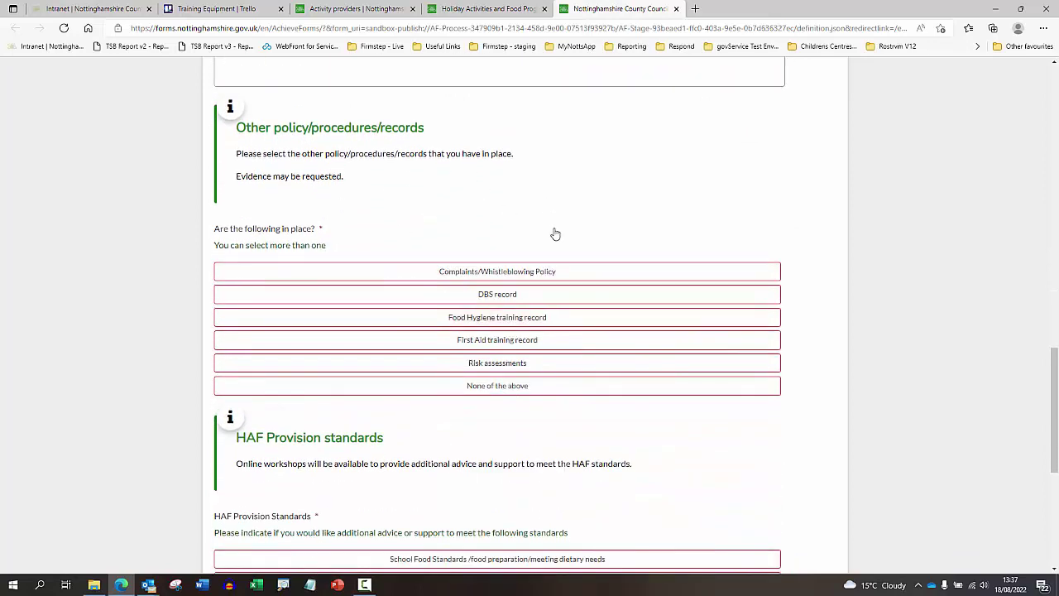
pyautogui.click(483, 273)
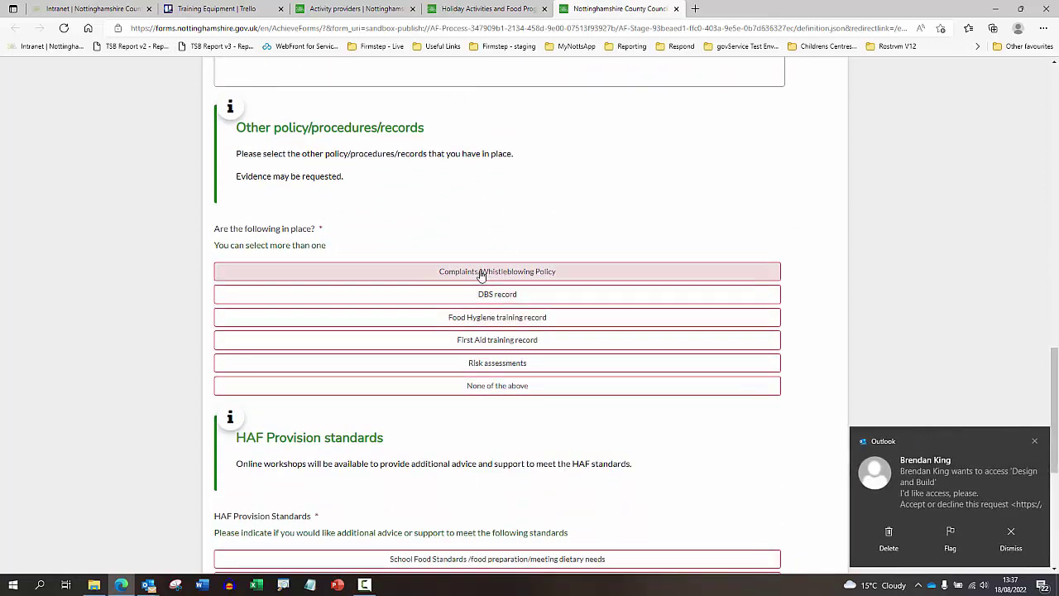
pyautogui.scroll(-1, 565, 298)
pyautogui.click(507, 289)
# - Dismiss the email notification and choose None of the above for HAF standards advice
pyautogui.scroll(-2, 506, 291)
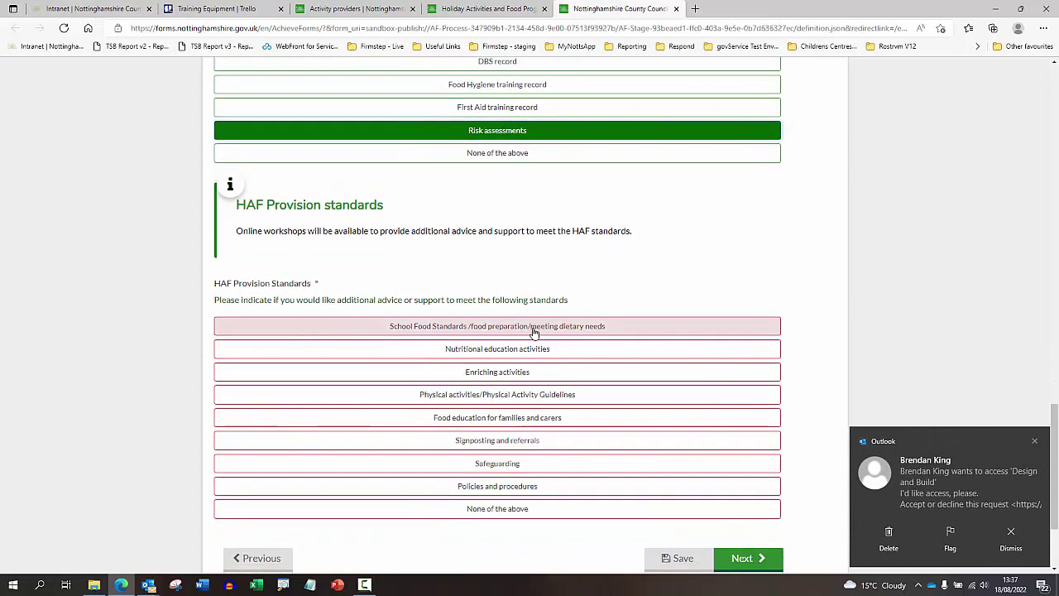
pyautogui.click(1034, 441)
pyautogui.scroll(-2, 314, 275)
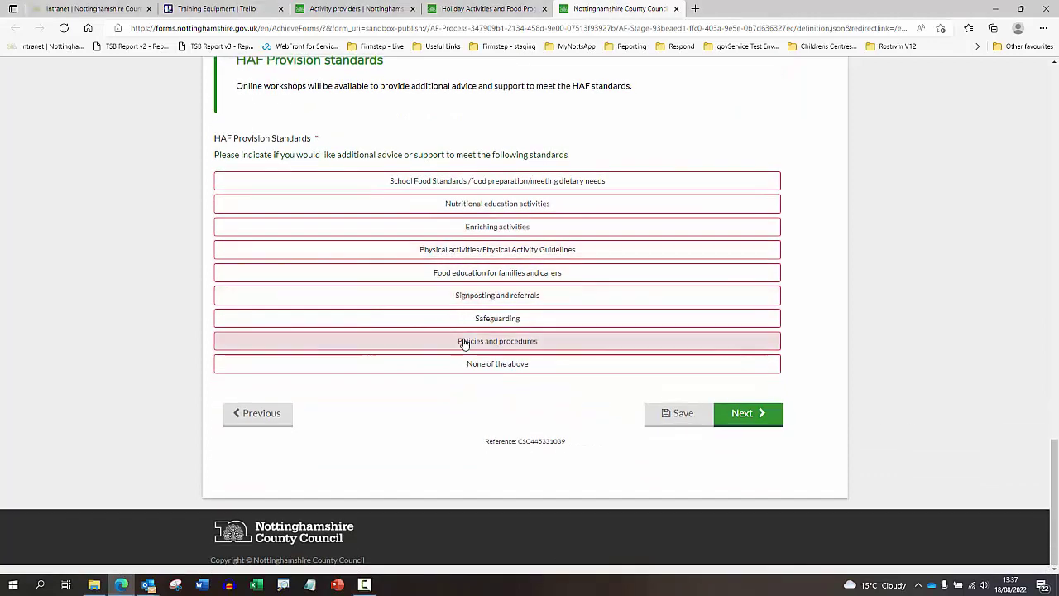
pyautogui.click(488, 364)
# - On Monitoring/Evaluation, agree to provide monitoring data and enter the contact's name
pyautogui.click(748, 413)
pyautogui.scroll(-2, 530, 331)
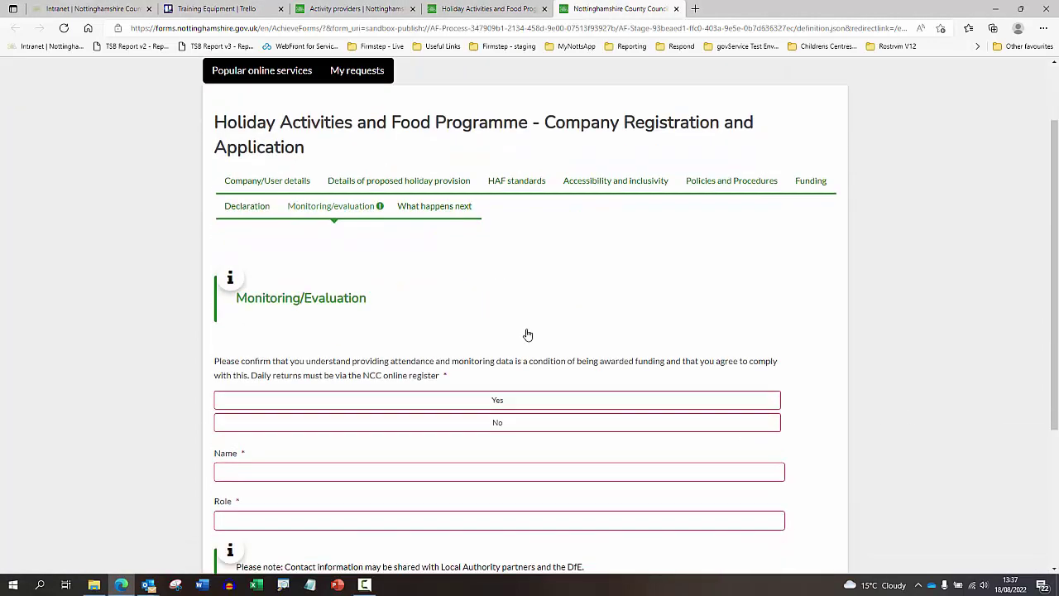
pyautogui.scroll(-1, 455, 244)
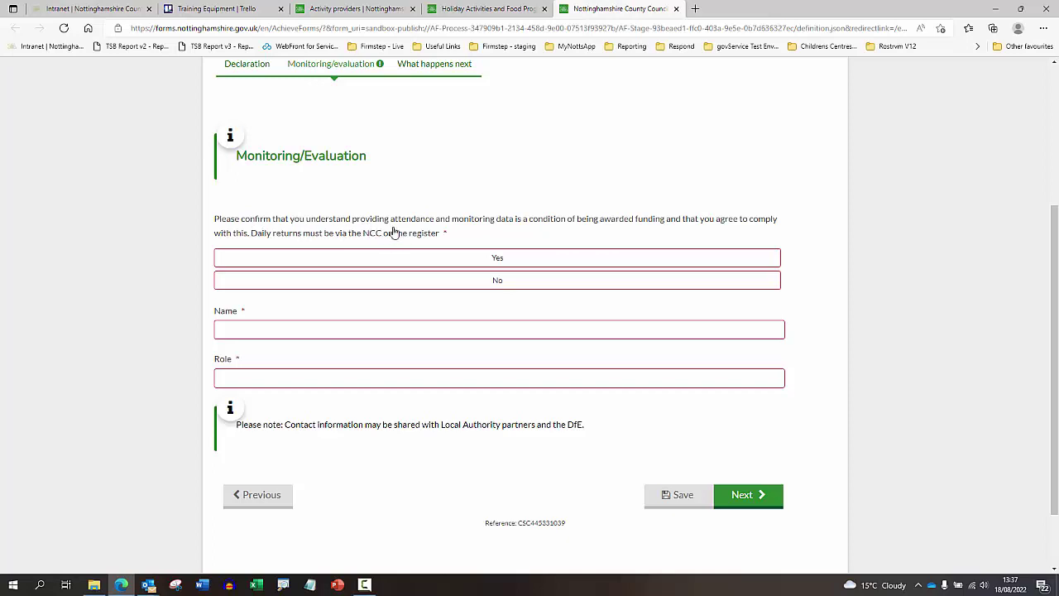
pyautogui.click(491, 257)
pyautogui.click(447, 327)
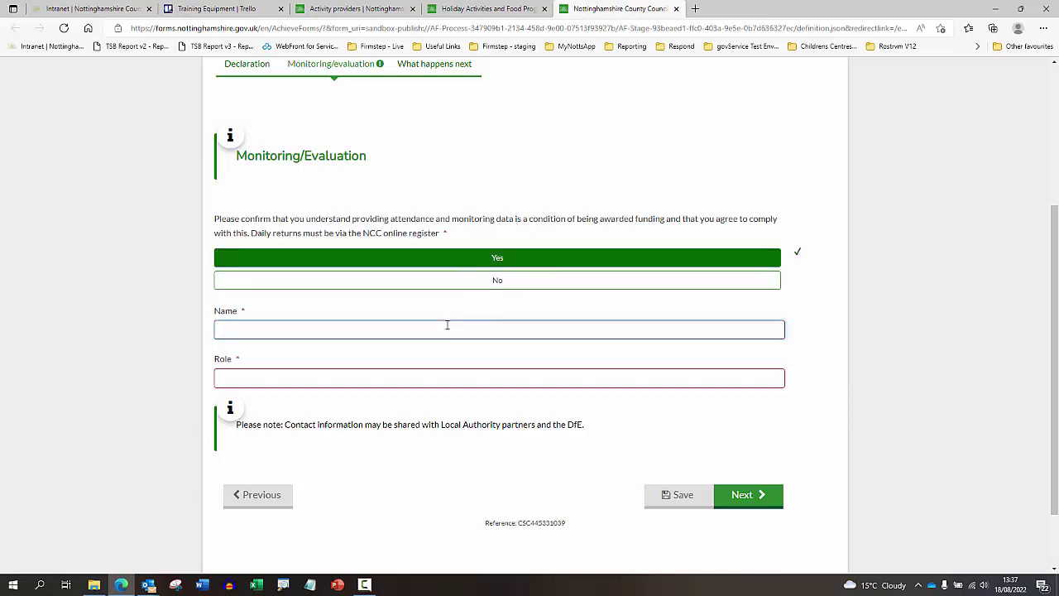
pyautogui.write('Test')
pyautogui.press('Tab')
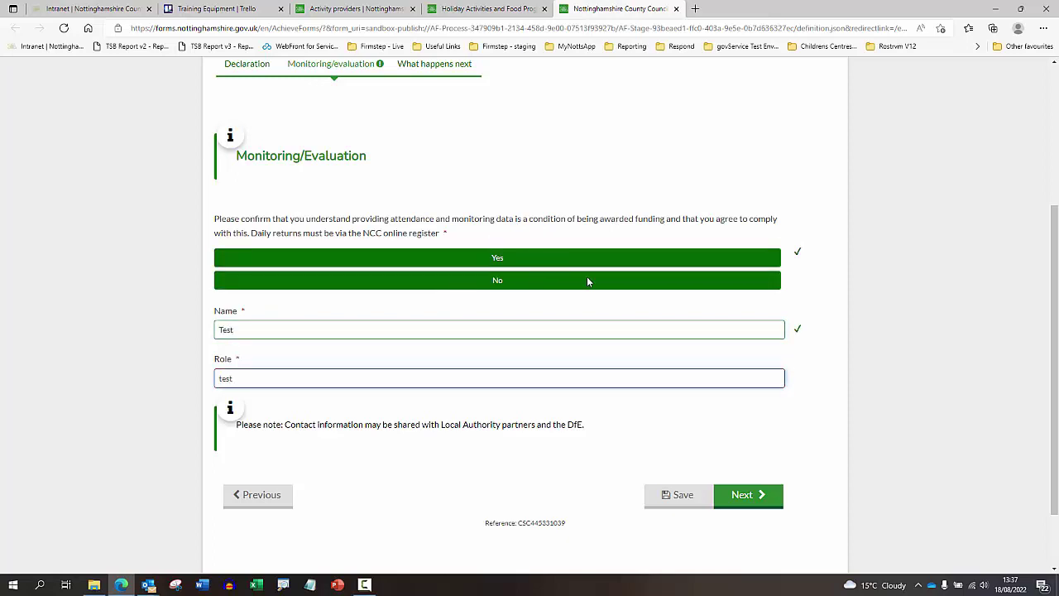
# - Advance to the What happens next page, which explains the HAF Team's 14-day processing
pyautogui.click(750, 496)
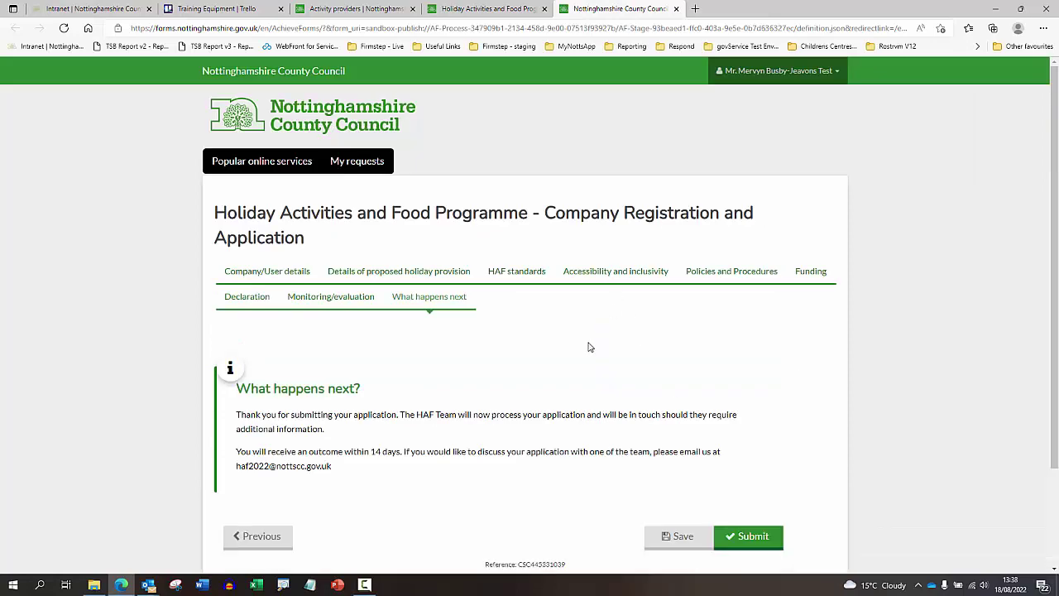